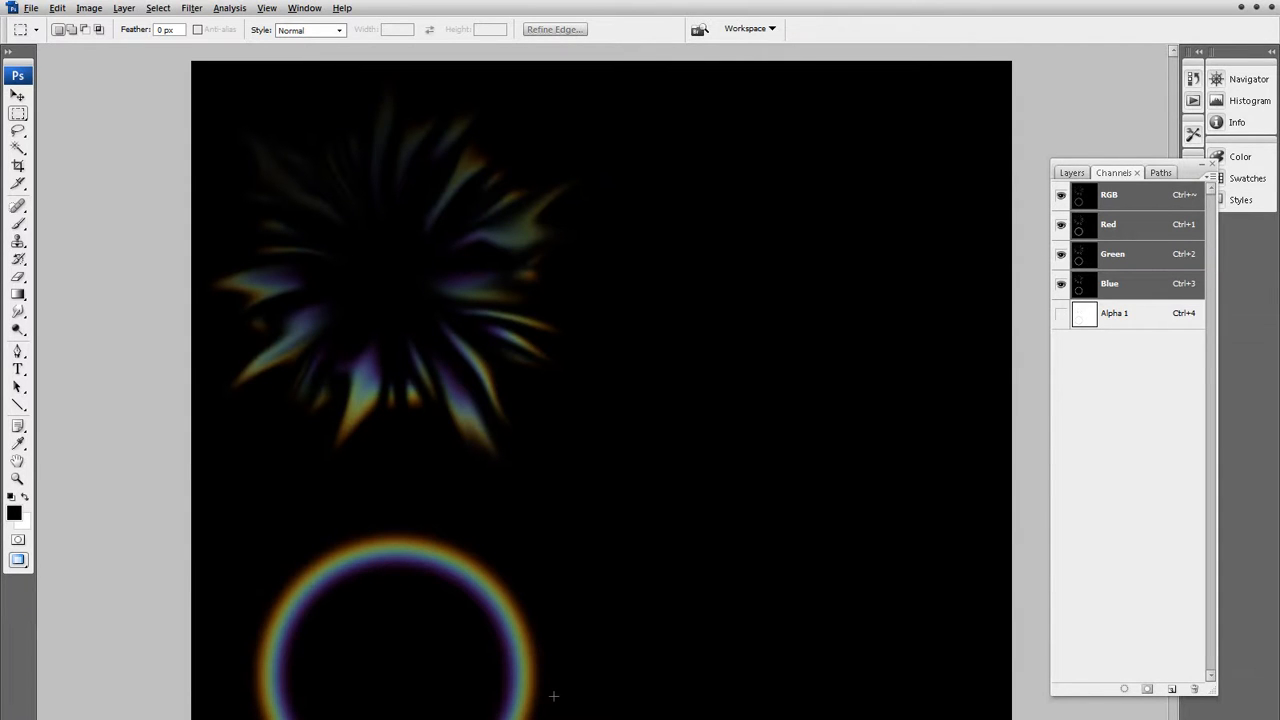
{"action": "left_click_drag", "start_coordinate": [322, 182], "coordinate": [527, 403]}
{"action": "left_click", "coordinate": [638, 369]}
{"action": "left_click_drag", "start_coordinate": [594, 466], "coordinate": [650, 449]}
{"action": "left_click", "coordinate": [699, 335]}
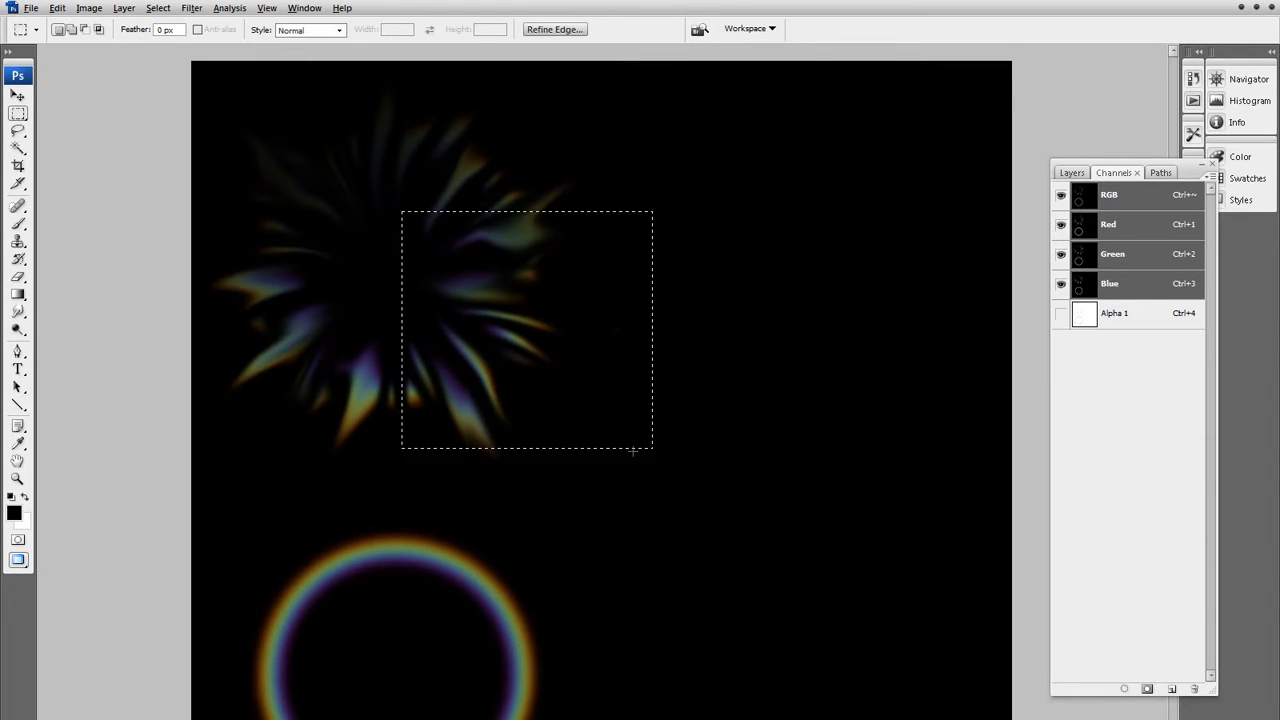
{"action": "left_click", "coordinate": [602, 482]}
Compare the Alpha 1 channel with the RGB composite of the lens flare image.
{"action": "key", "text": "x"}
{"action": "left_click", "coordinate": [1112, 313]}
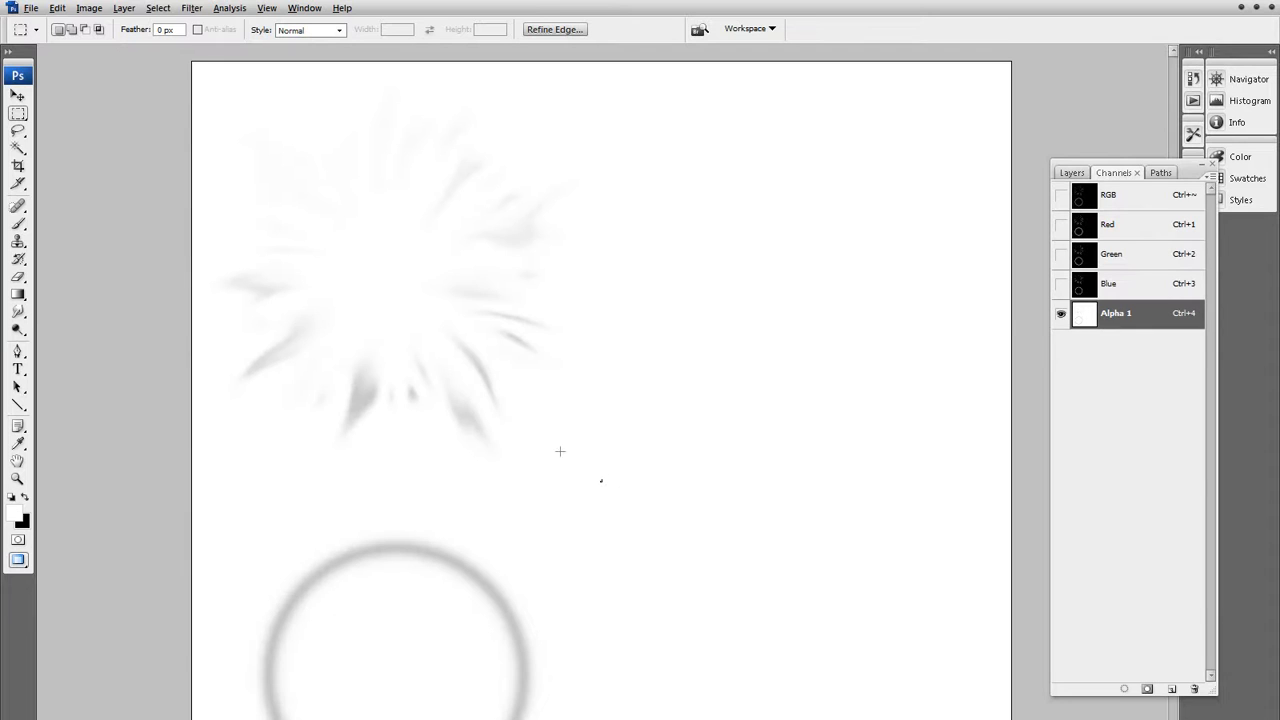
{"action": "key", "text": "x"}
{"action": "left_click", "coordinate": [1120, 196]}
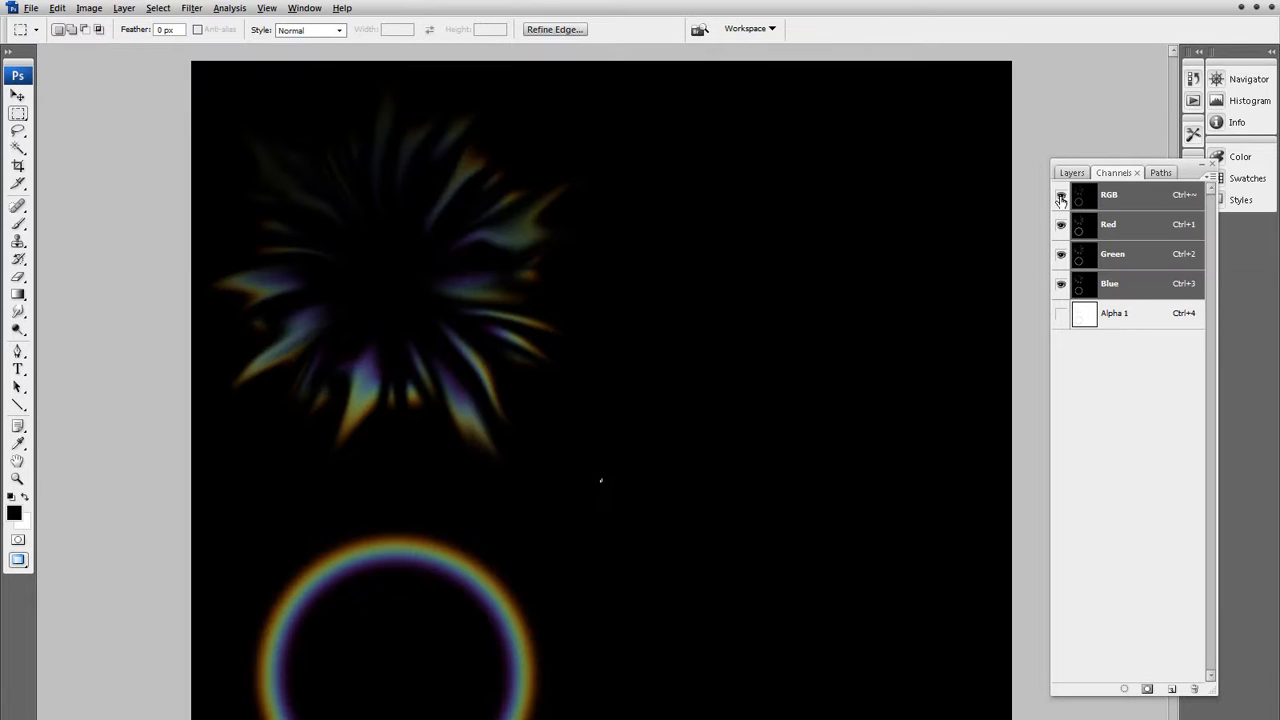
{"action": "key", "text": "x"}
{"action": "left_click", "coordinate": [1120, 314]}
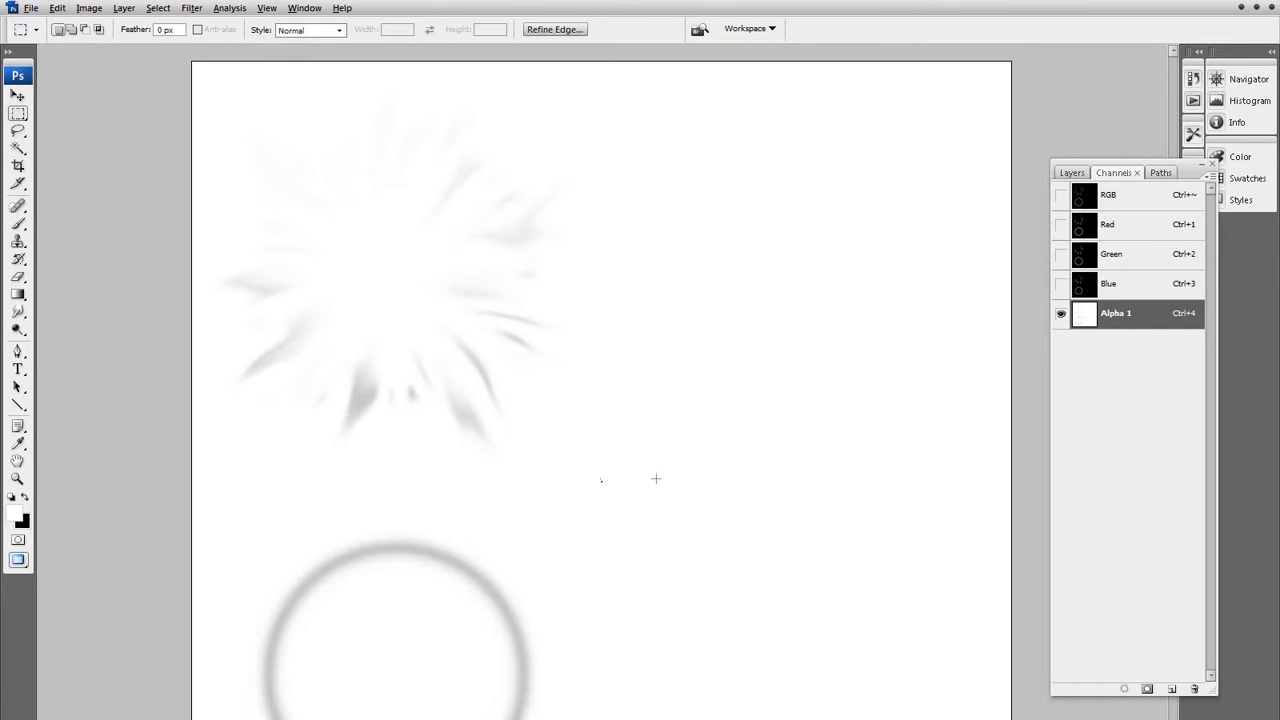
{"action": "left_click_drag", "start_coordinate": [352, 282], "coordinate": [516, 682]}
{"action": "left_click", "coordinate": [616, 511]}
{"action": "key", "text": "ctrl+l"}
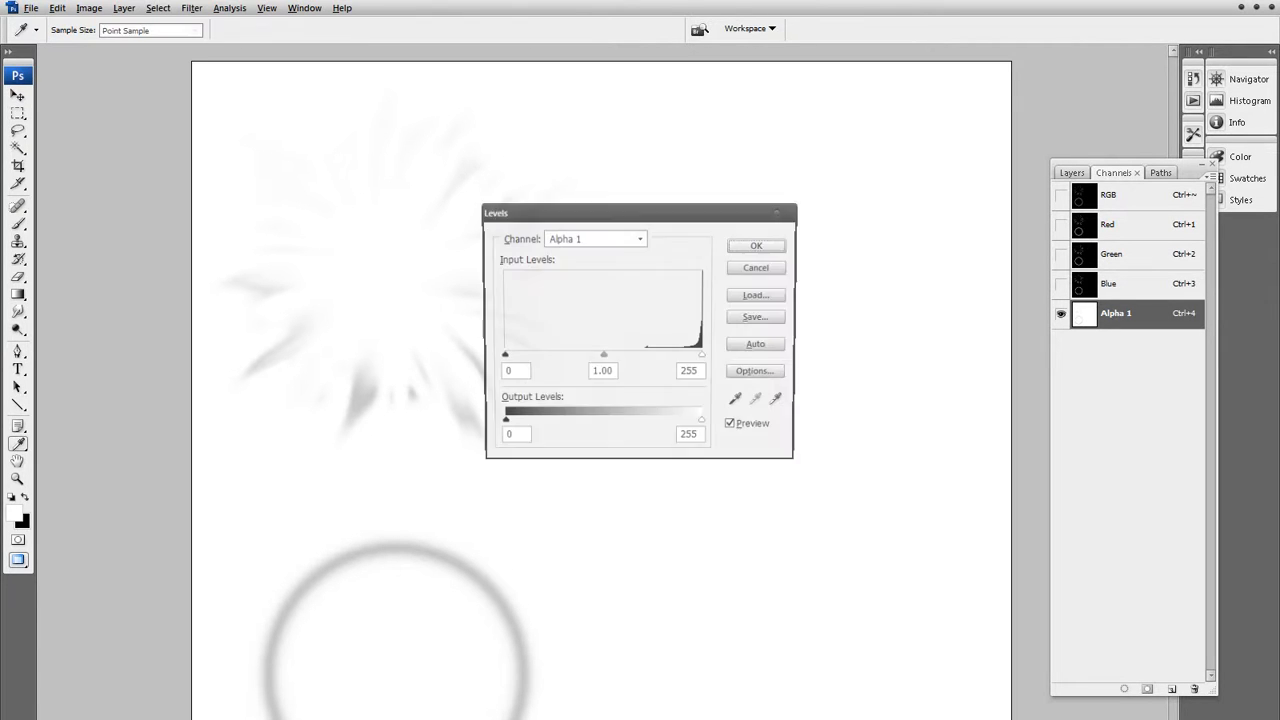
{"action": "mouse_move", "coordinate": [604, 358]}
{"action": "left_mouse_down"}
{"action": "mouse_move", "coordinate": [690, 360]}
{"action": "mouse_move", "coordinate": [569, 358]}
{"action": "mouse_move", "coordinate": [612, 358]}
{"action": "mouse_move", "coordinate": [601, 358]}
{"action": "left_mouse_up"}
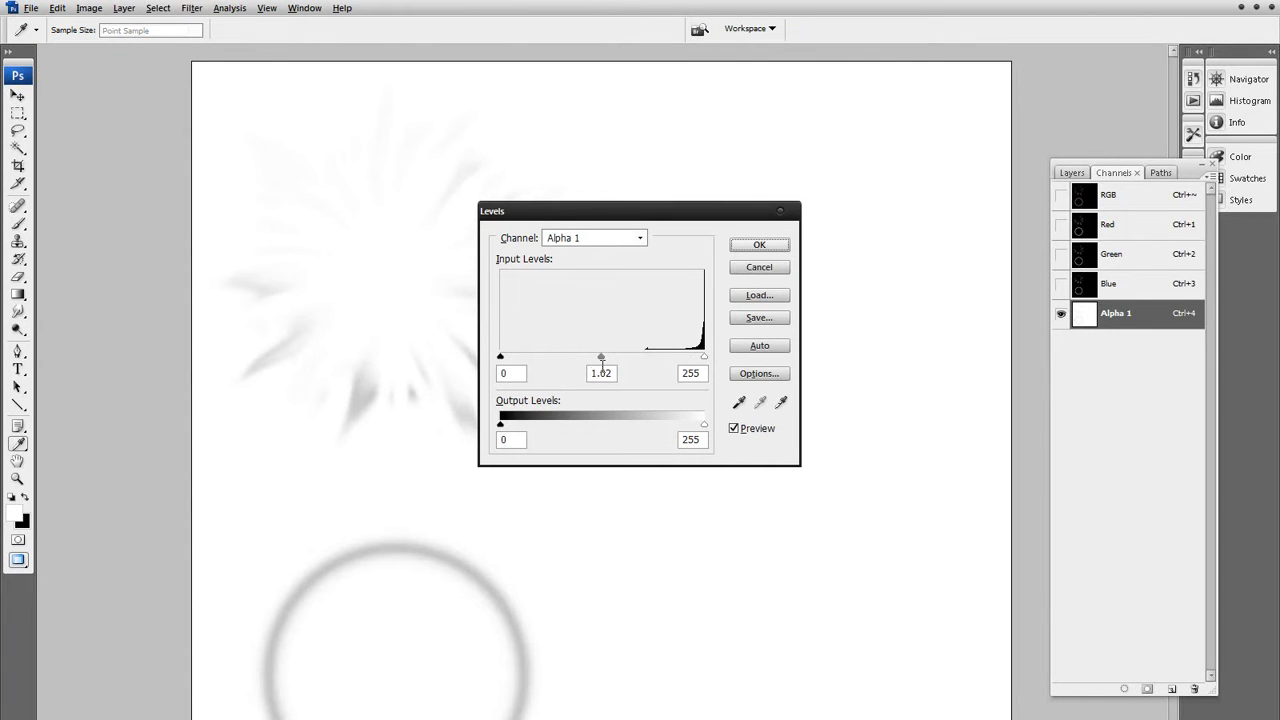
{"action": "left_click", "coordinate": [759, 267]}
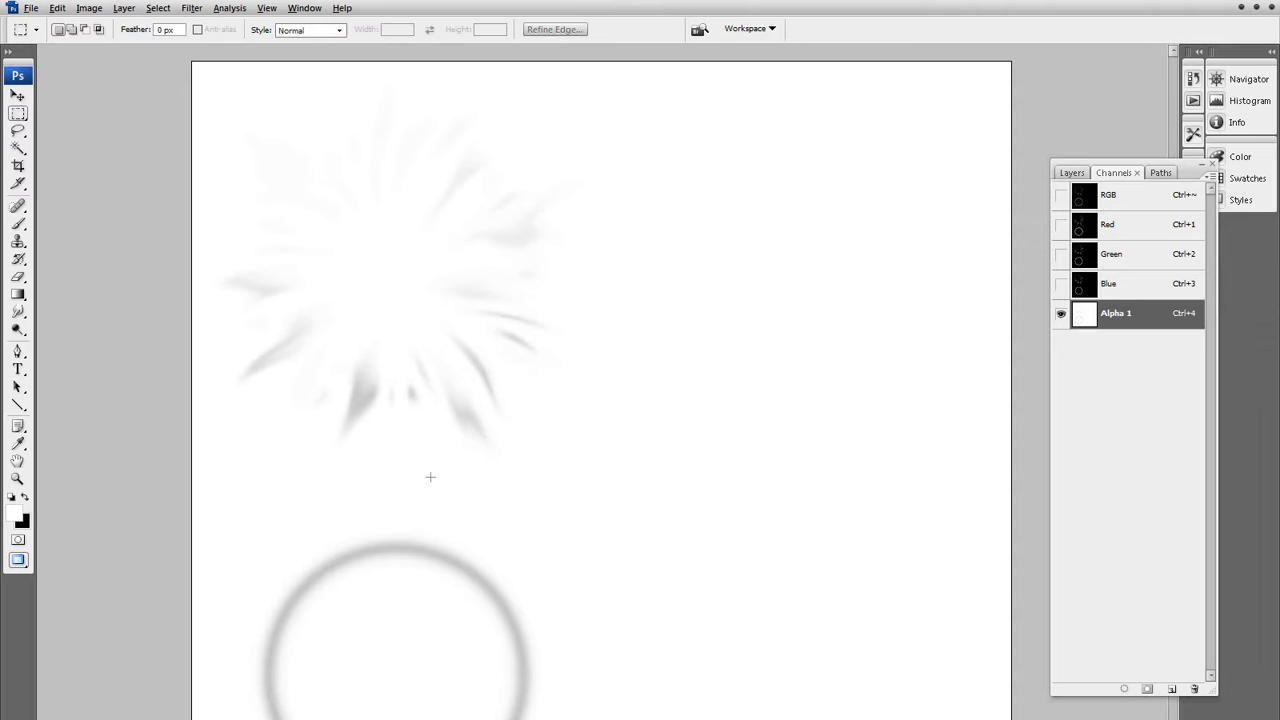
Check the document's layer stack and return to viewing the RGB composite channel.
{"action": "left_click", "coordinate": [1072, 173]}
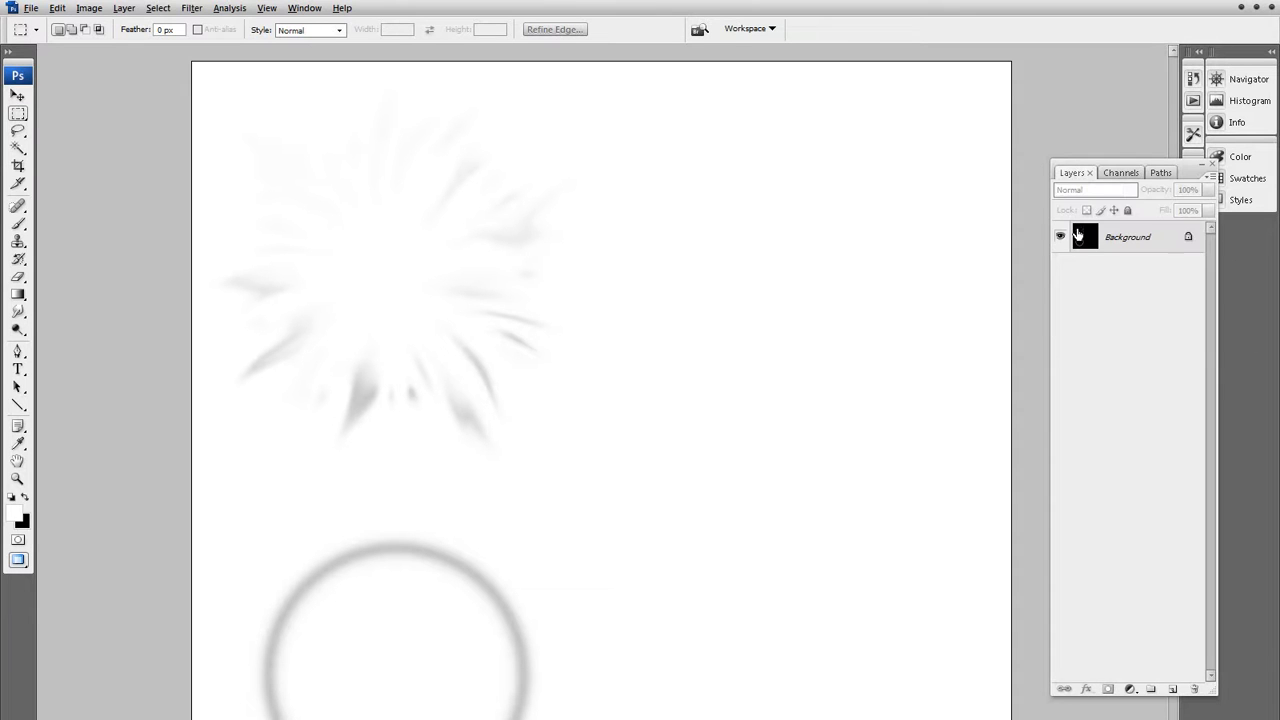
{"action": "left_click", "coordinate": [1121, 173]}
{"action": "left_click", "coordinate": [1142, 200]}
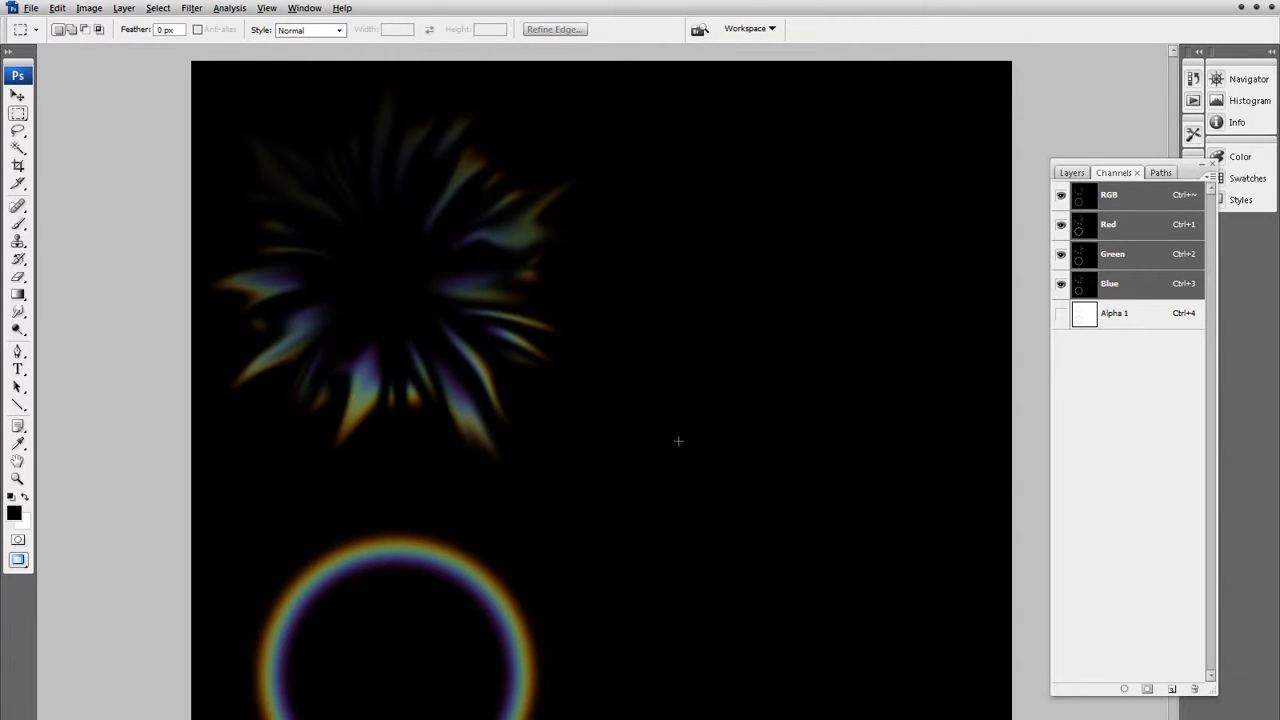
{"action": "key", "text": "ctrl+shift+s"}
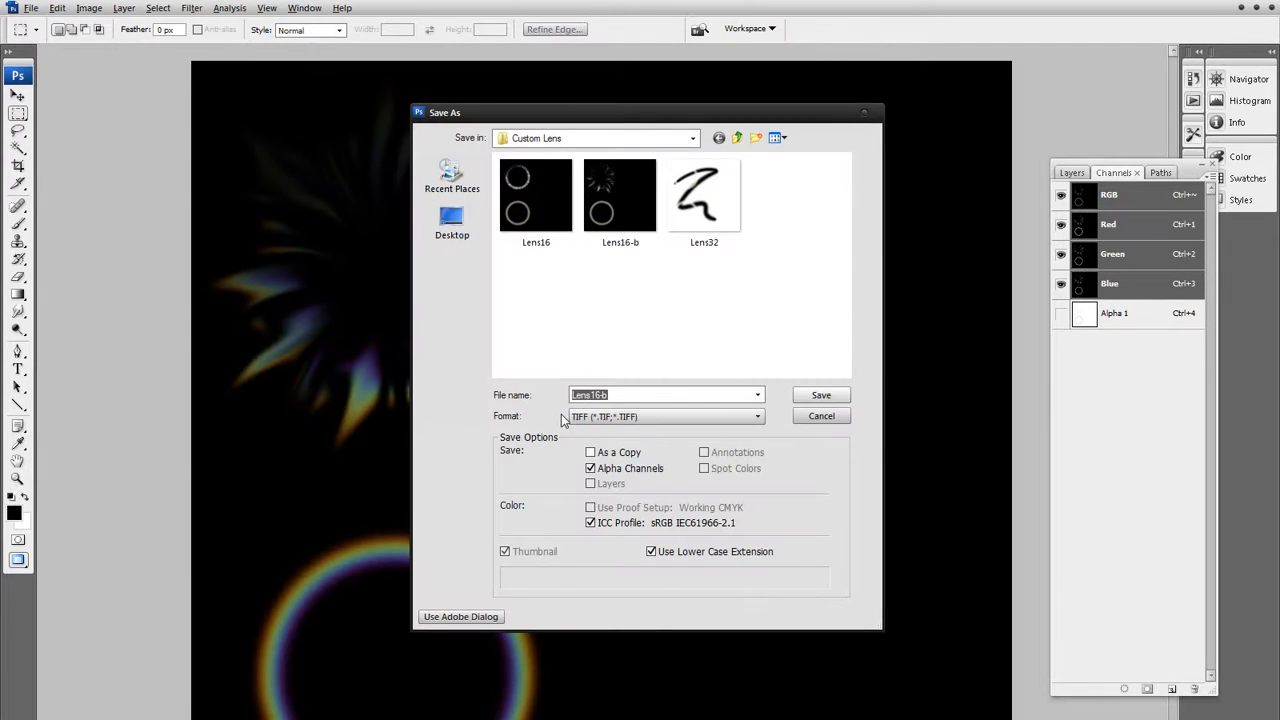
{"action": "left_click", "coordinate": [651, 470]}
{"action": "left_click", "coordinate": [651, 470]}
{"action": "left_click", "coordinate": [651, 470]}
{"action": "left_click", "coordinate": [651, 470]}
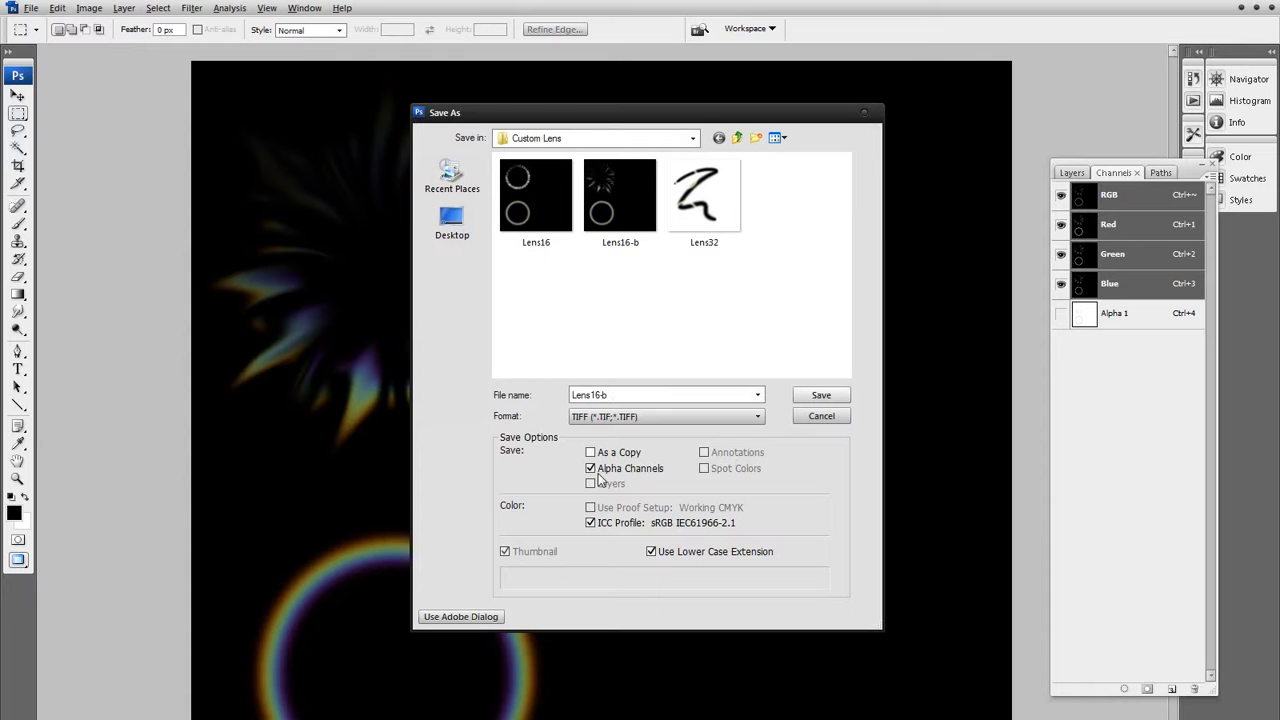
{"action": "left_click", "coordinate": [816, 418]}
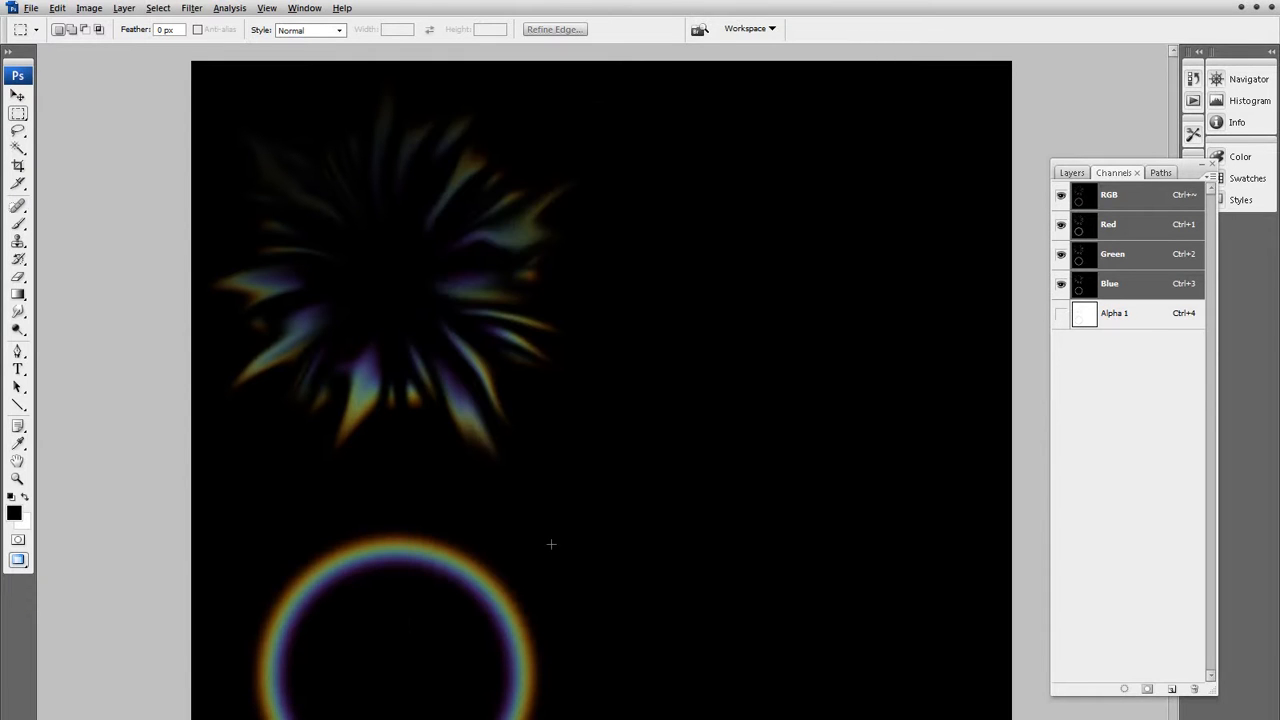
{"action": "key", "text": "ctrl+shift+s"}
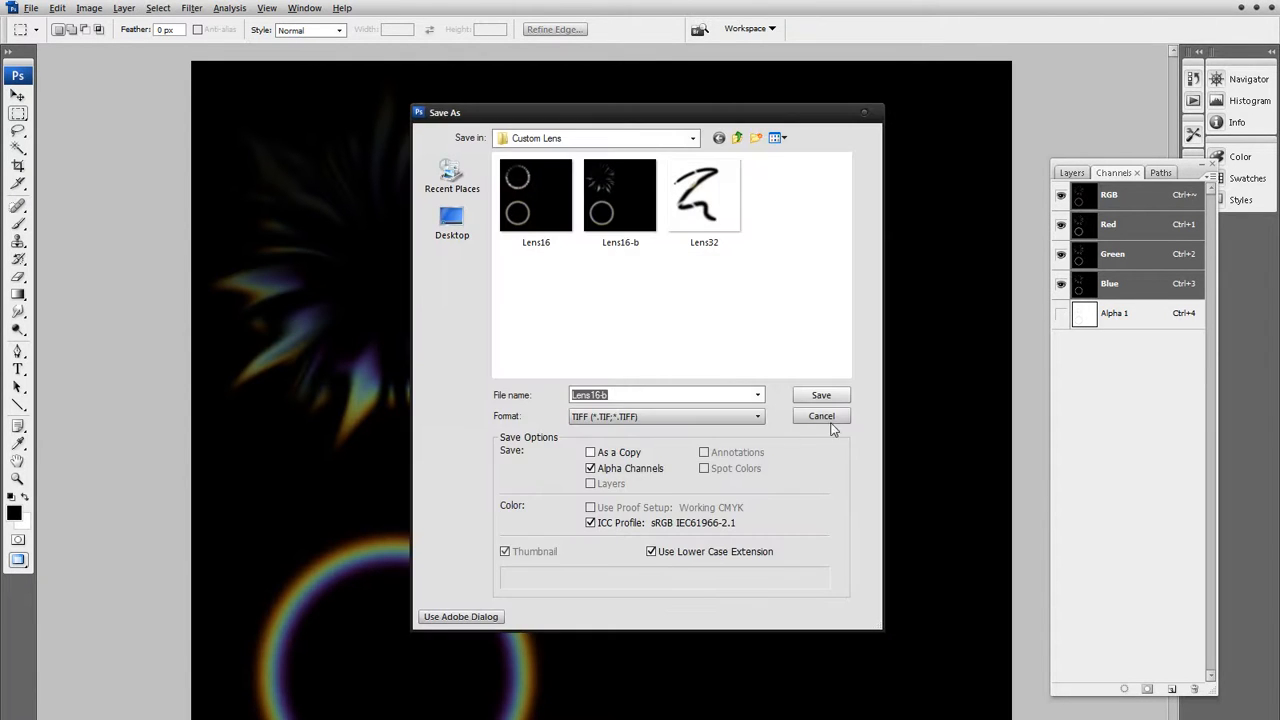
{"action": "left_click", "coordinate": [792, 418]}
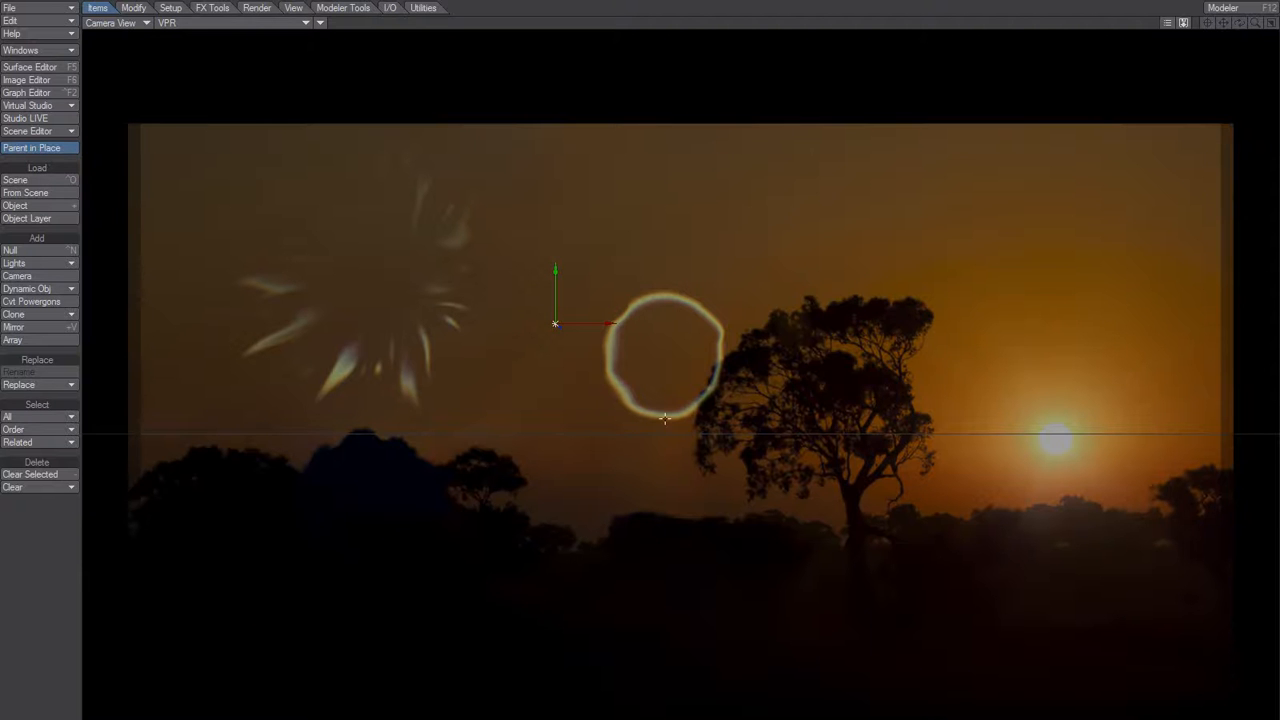
Switch to LightWave Layout and turn on OpenGL Wireframe for the VPR camera view.
{"action": "left_click", "coordinate": [320, 22]}
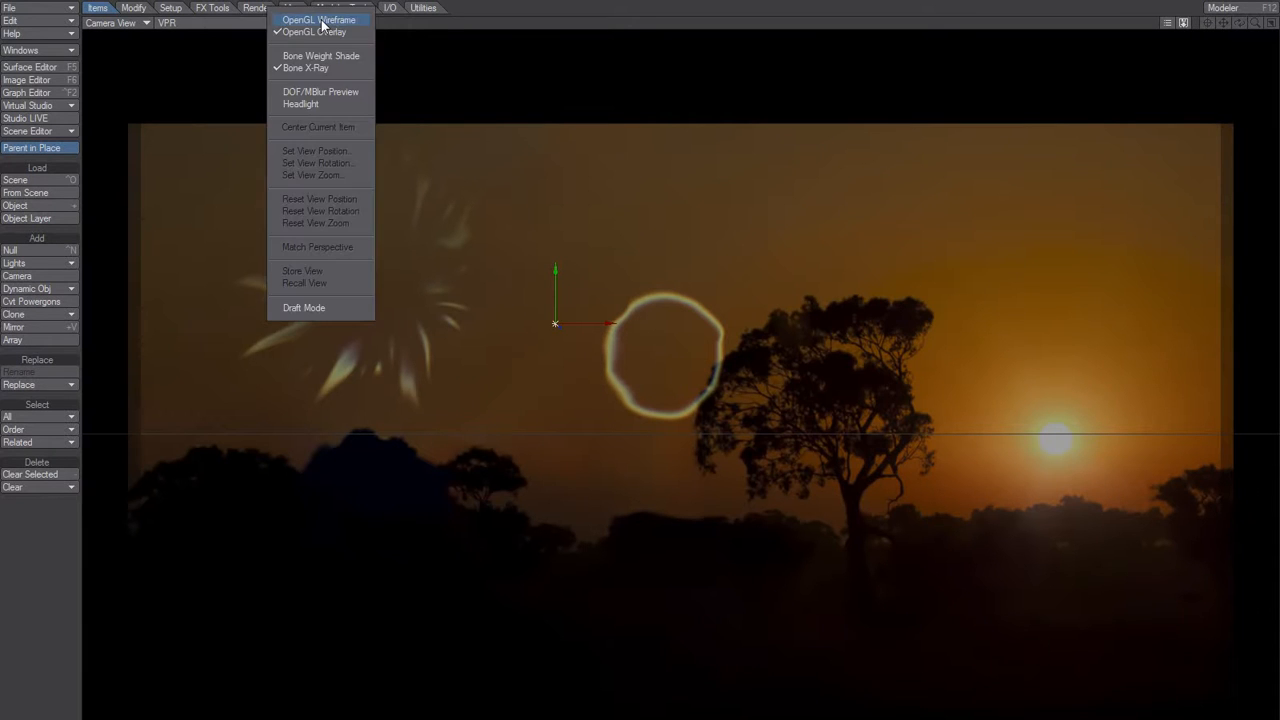
{"action": "left_click", "coordinate": [318, 22]}
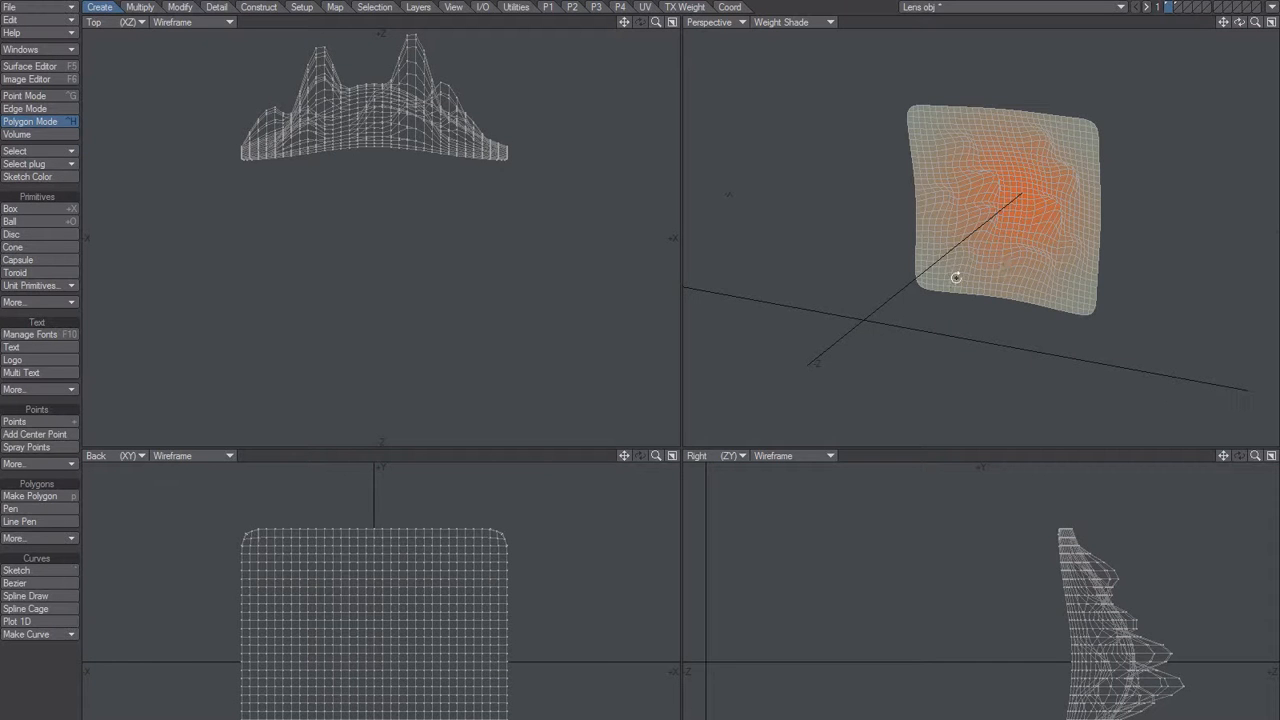
Switch to LightWave Modeler and examine the curvature of the two lens meshes from several perspective angles.
{"action": "left_click_drag", "start_coordinate": [957, 277], "coordinate": [911, 316], "text": "ctrl+alt"}
{"action": "left_click_drag", "start_coordinate": [911, 316], "coordinate": [991, 226], "text": "alt+shift"}
{"action": "left_click_drag", "start_coordinate": [991, 226], "coordinate": [933, 271], "text": "alt"}
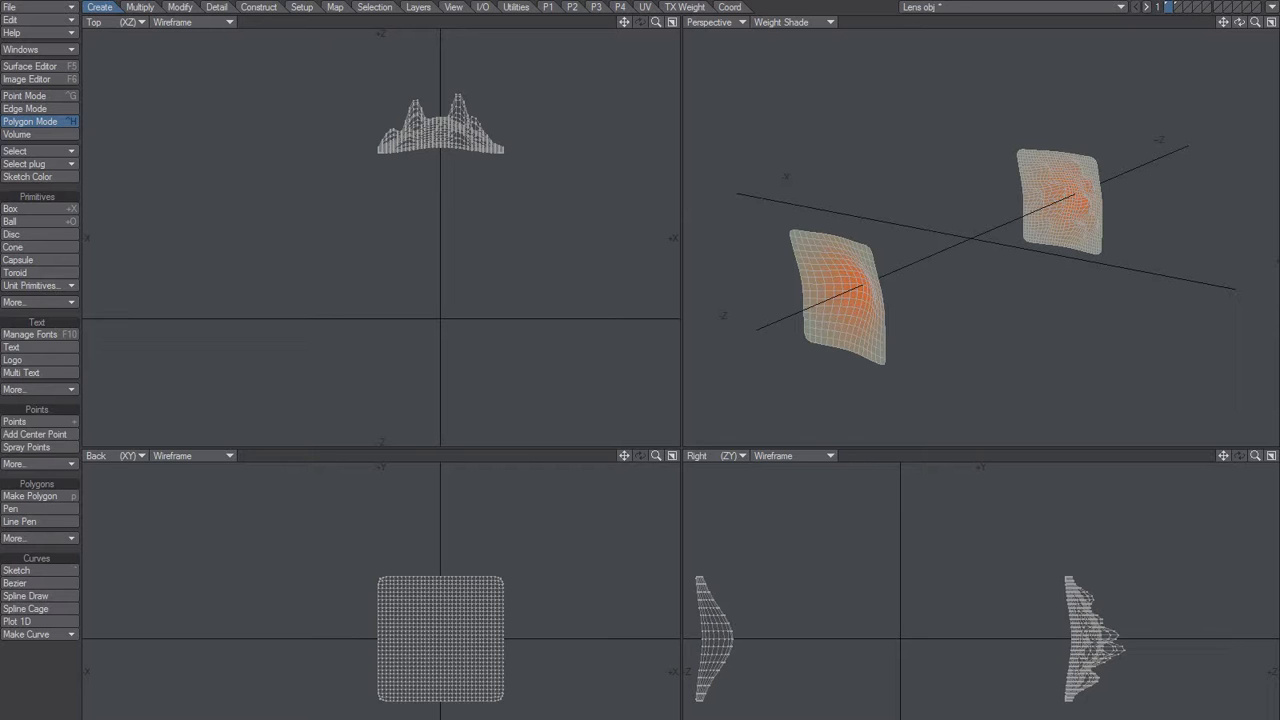
{"action": "left_click_drag", "start_coordinate": [991, 260], "coordinate": [971, 223], "text": "alt"}
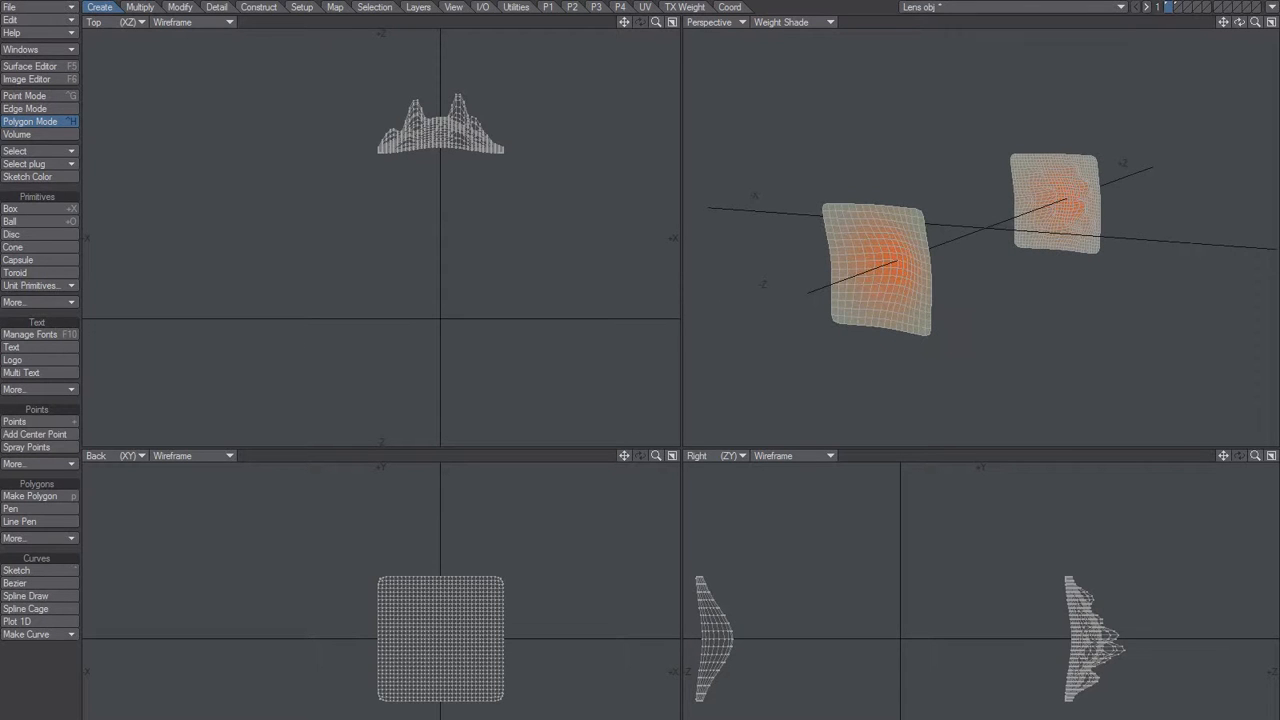
Return to Layout and turn off OpenGL Wireframe in the VPR camera view.
{"action": "key", "text": "F12"}
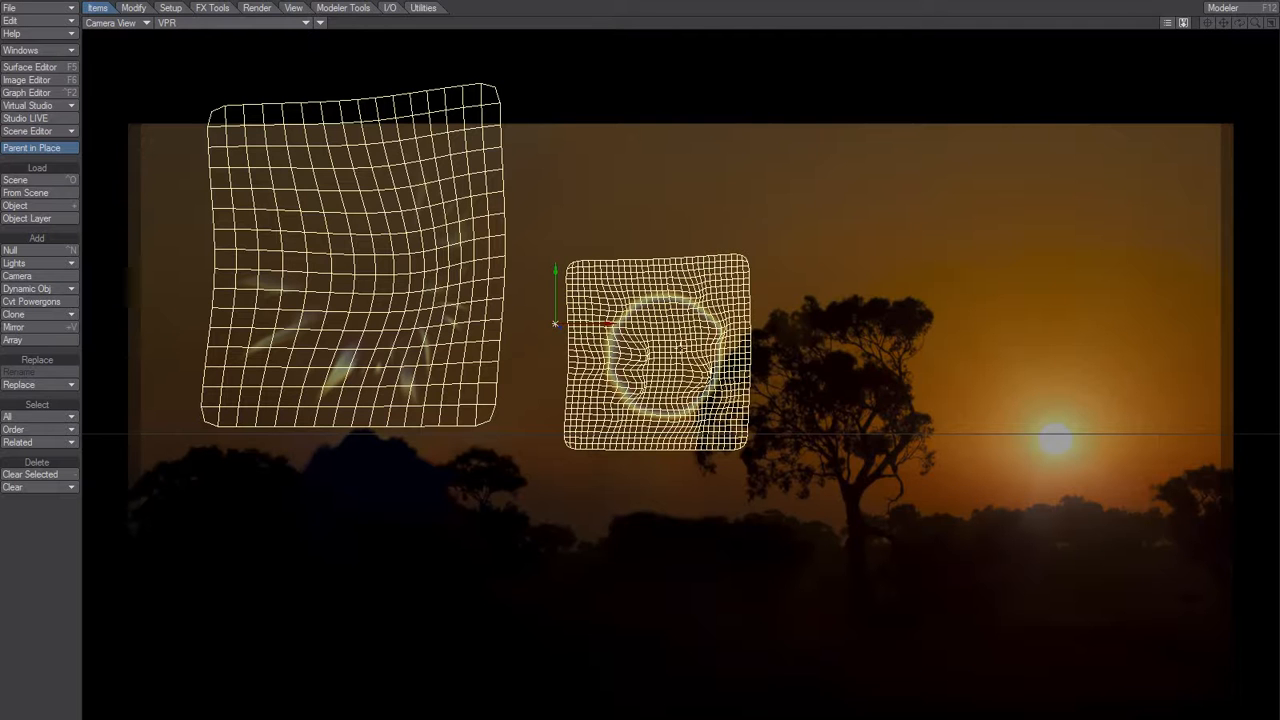
{"action": "left_click", "coordinate": [320, 23]}
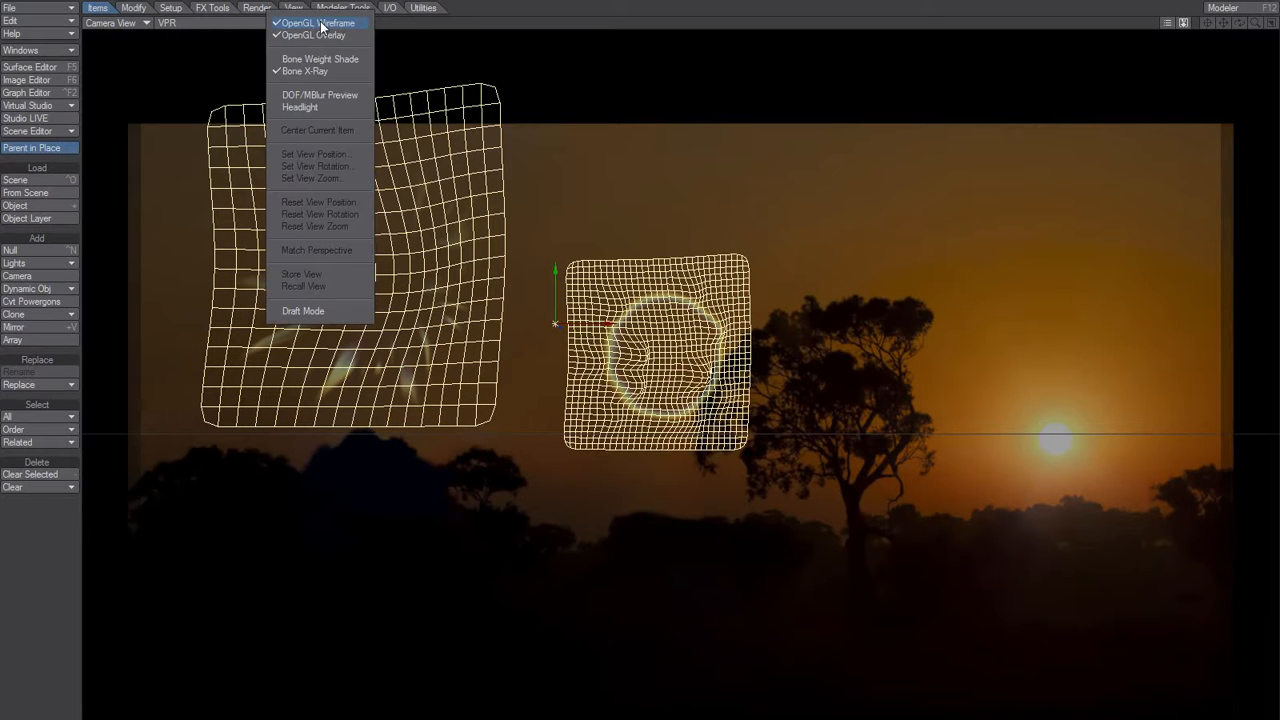
{"action": "left_click", "coordinate": [318, 23]}
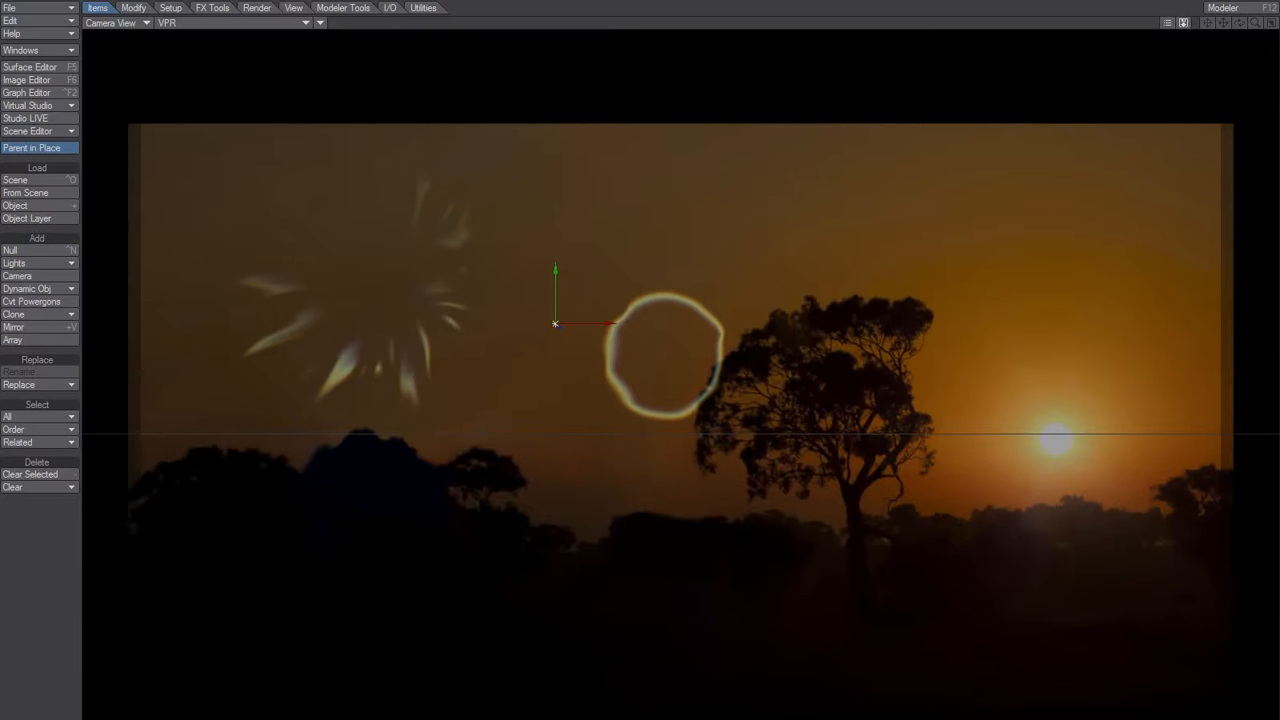
Examine the source settings of Lens16-b.tif in the Image Editor.
{"action": "key", "text": "F6"}
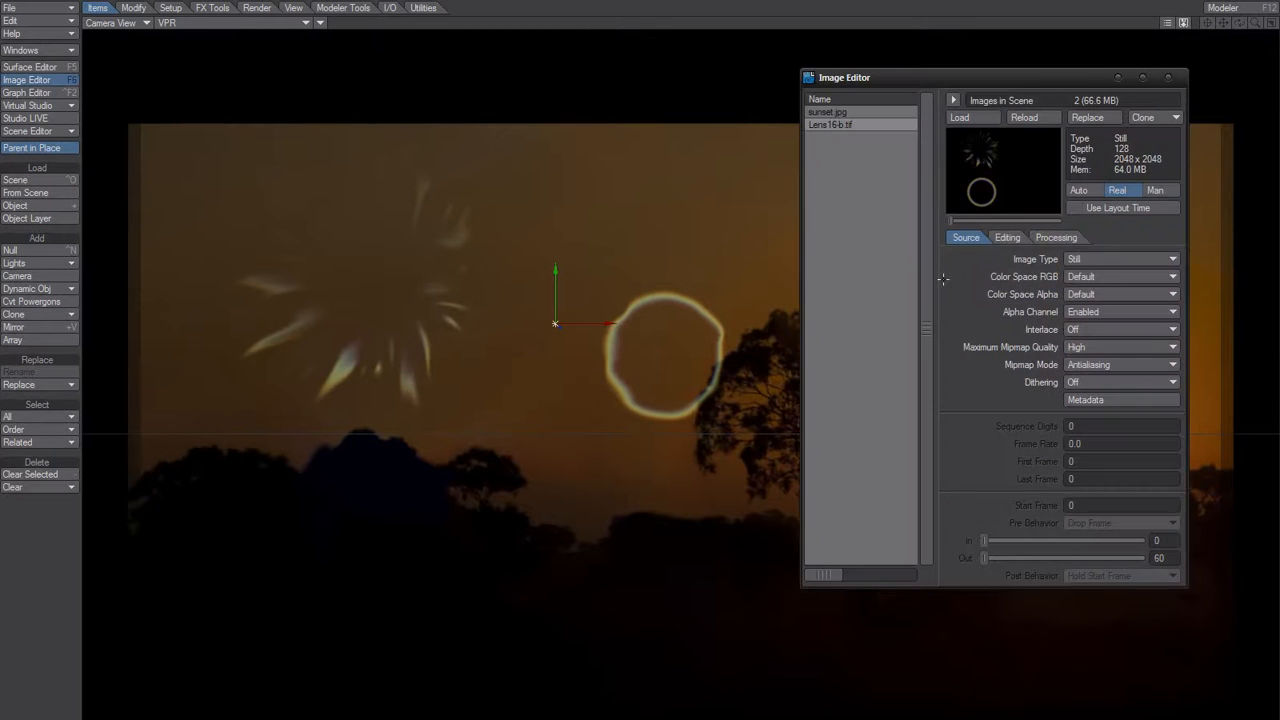
{"action": "left_click", "coordinate": [1166, 79]}
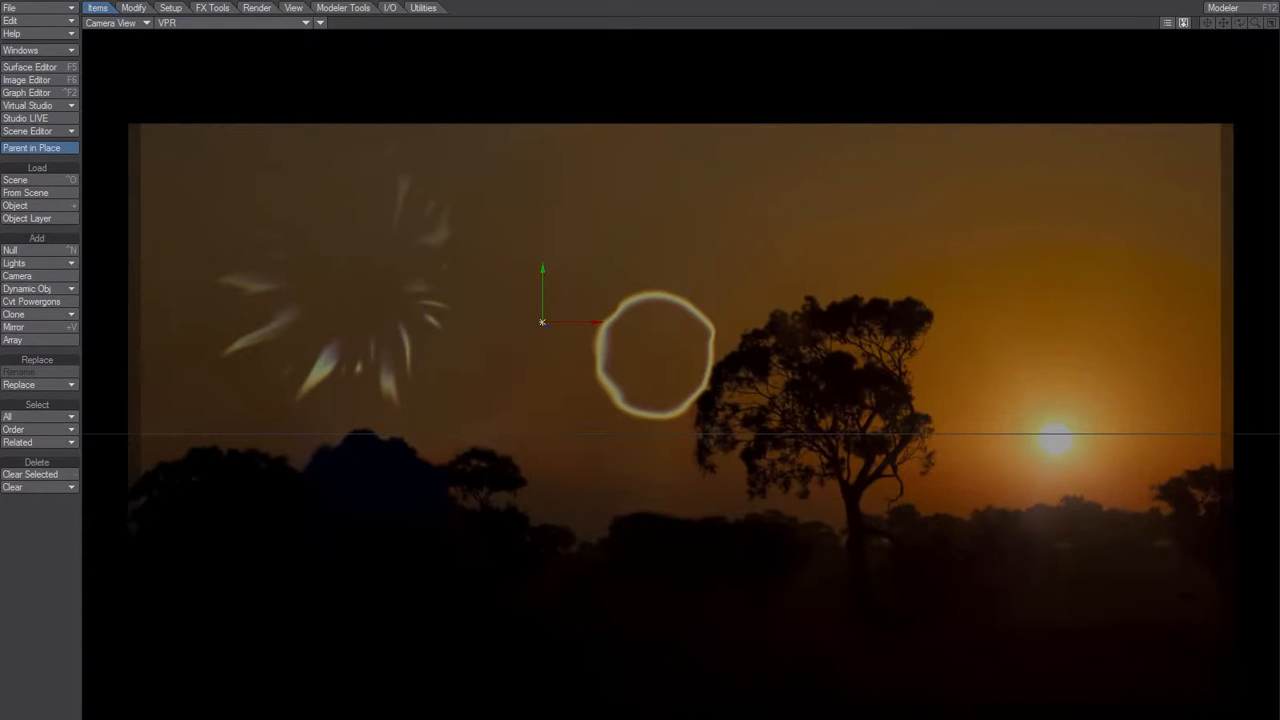
Open the node network of the Default surface, close the Surface Editor and place the network beside the lens preview.
{"action": "key", "text": "F5"}
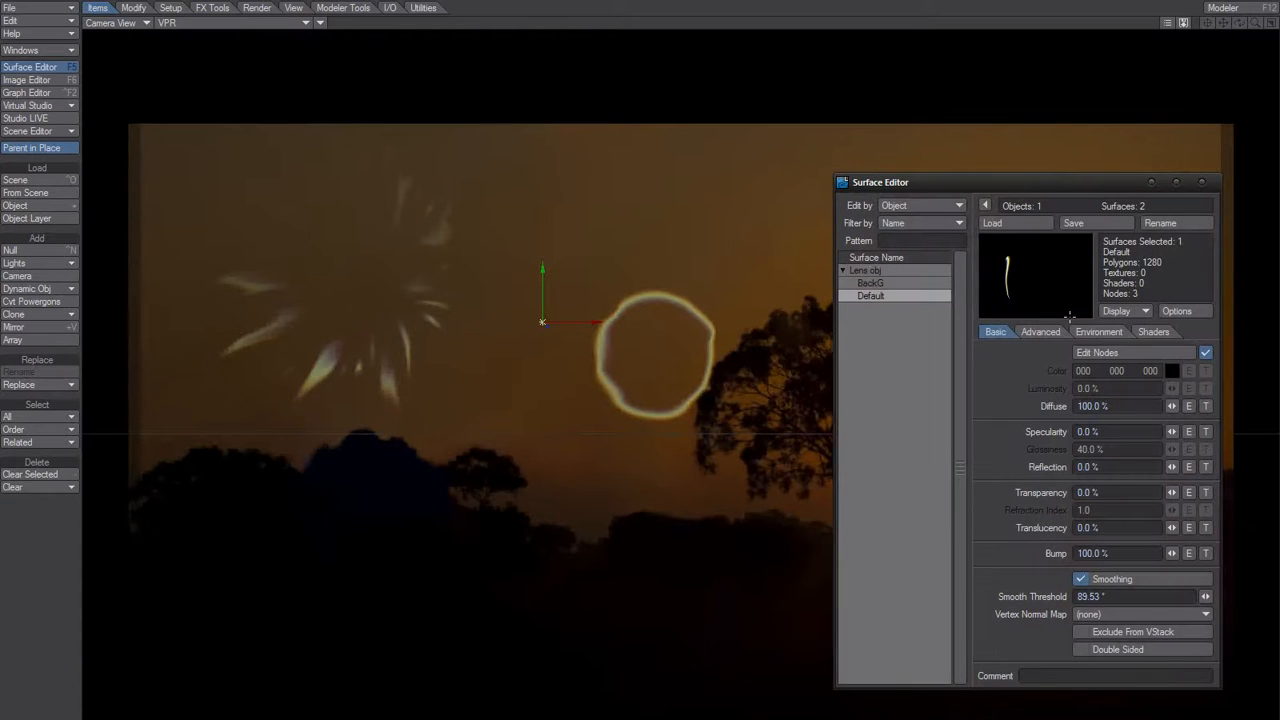
{"action": "left_click", "coordinate": [1121, 352]}
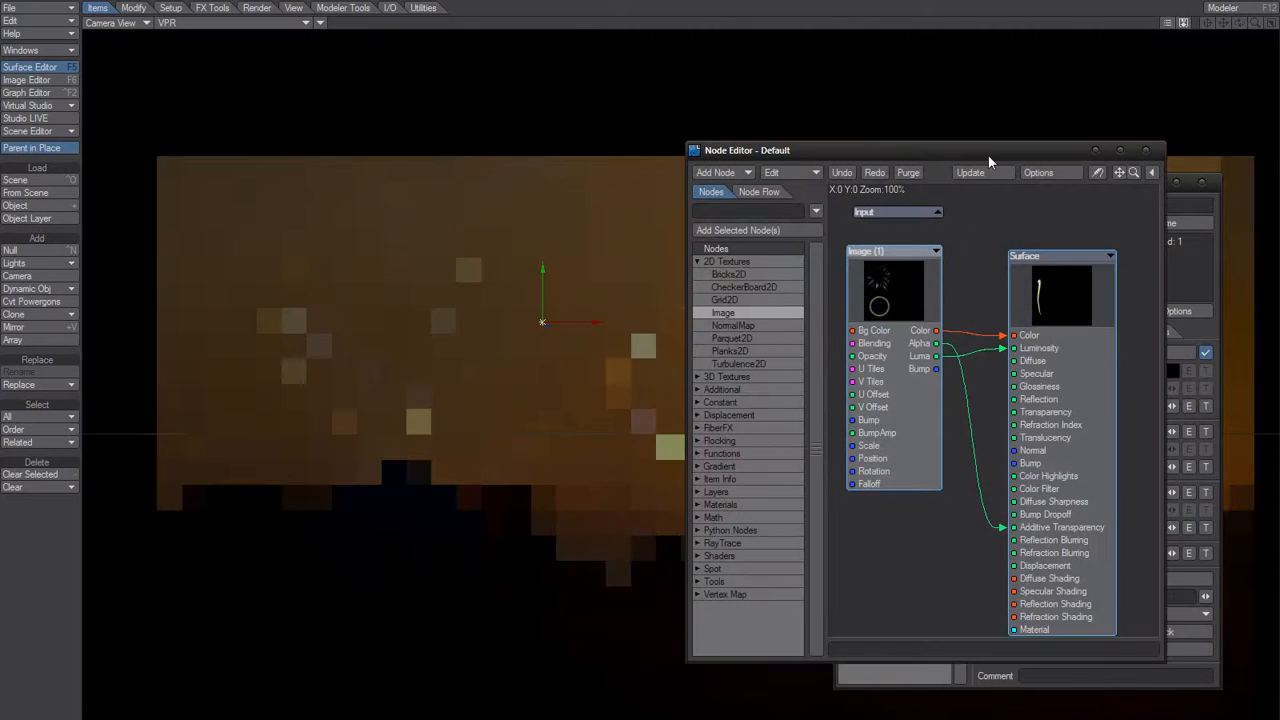
{"action": "left_click_drag", "start_coordinate": [988, 155], "coordinate": [772, 132]}
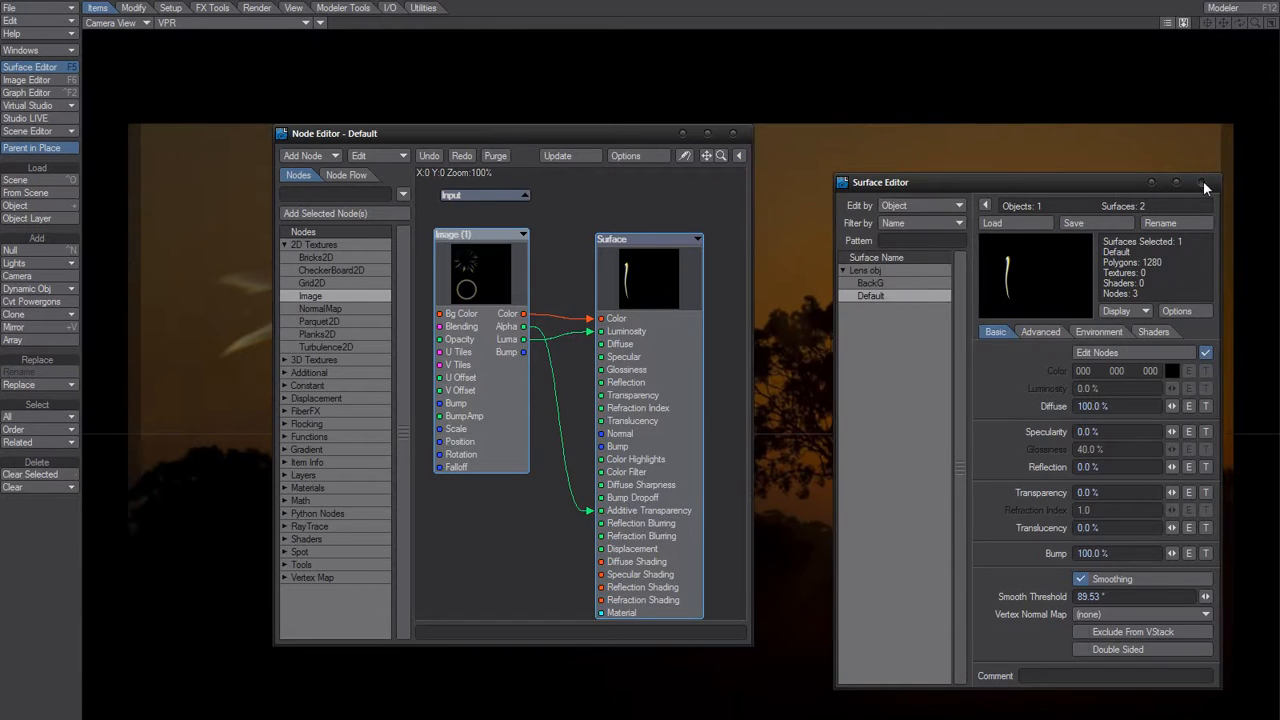
{"action": "left_click", "coordinate": [1204, 181]}
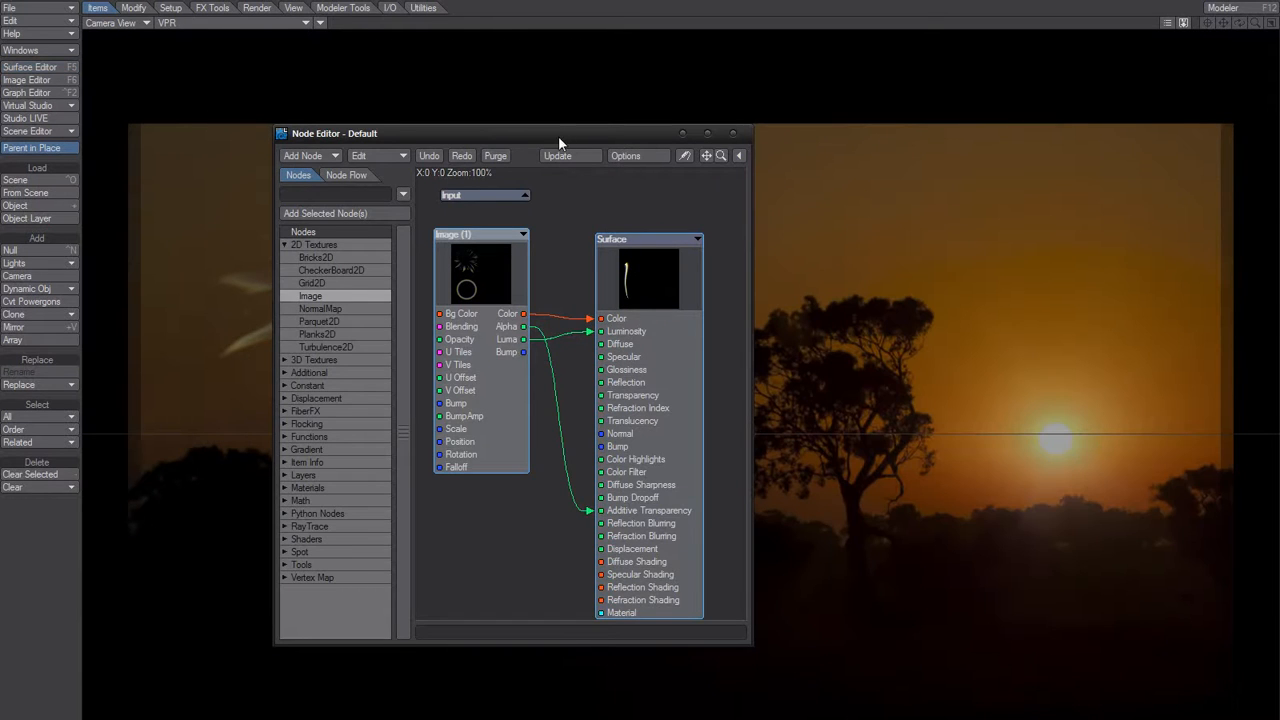
{"action": "left_click_drag", "start_coordinate": [558, 136], "coordinate": [1020, 99]}
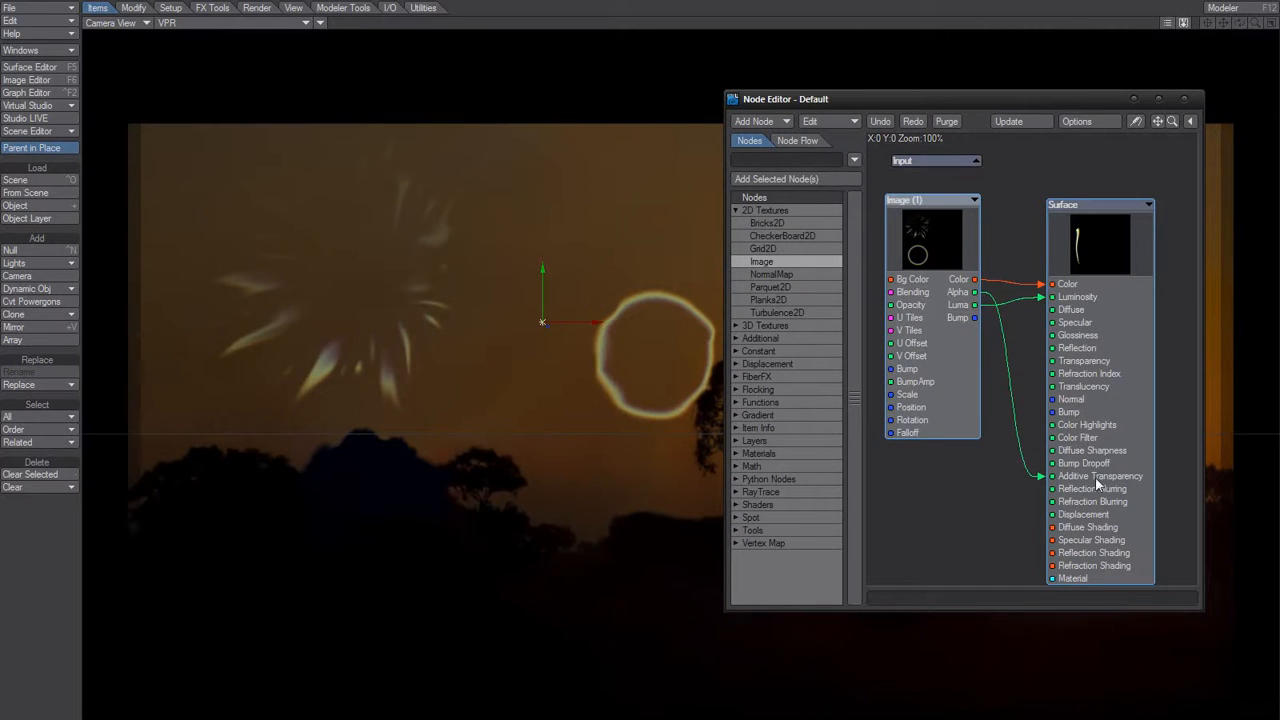
Try connecting the image node's Alpha output to Transparency, and reconnect it to Additive Transparency.
{"action": "left_click_drag", "start_coordinate": [1042, 476], "coordinate": [1053, 364]}
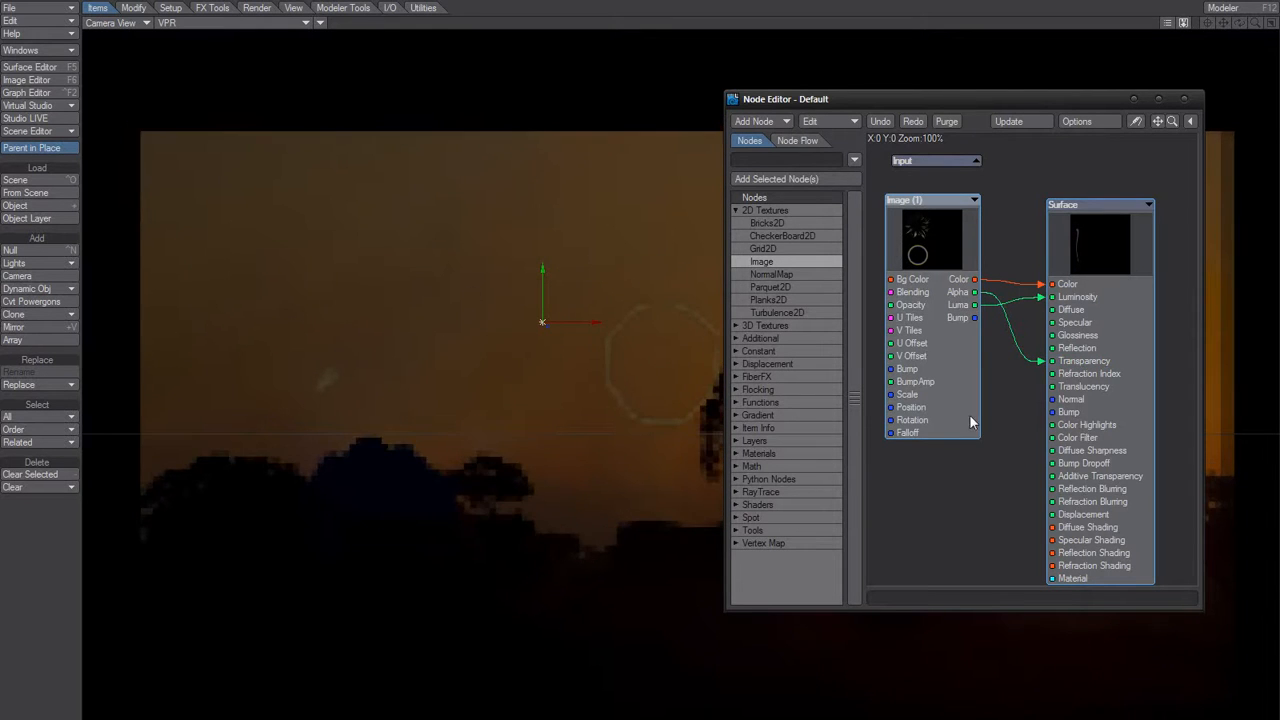
{"action": "left_click_drag", "start_coordinate": [1040, 431], "coordinate": [1053, 477]}
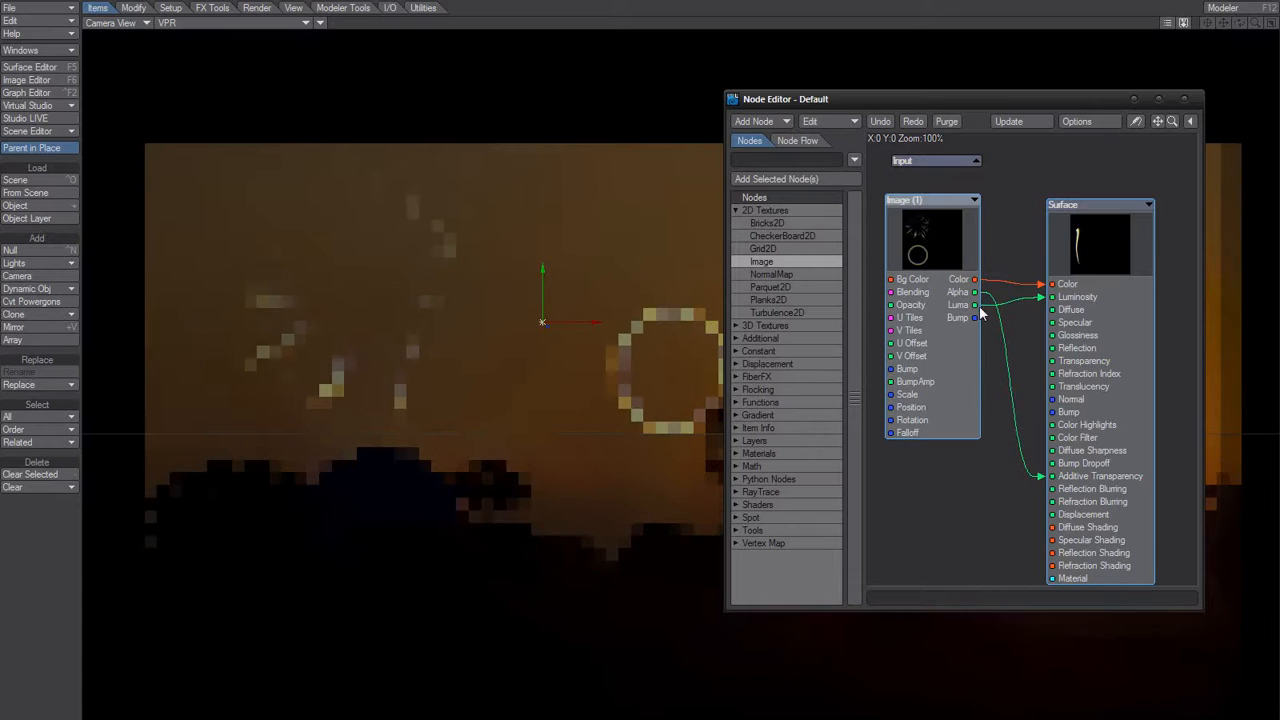
Edit the Image (1) node and set its Bg Color to black (000 000 000).
{"action": "left_click", "coordinate": [940, 257]}
{"action": "left_click_drag", "start_coordinate": [942, 250], "coordinate": [940, 251]}
{"action": "right_click", "coordinate": [946, 250]}
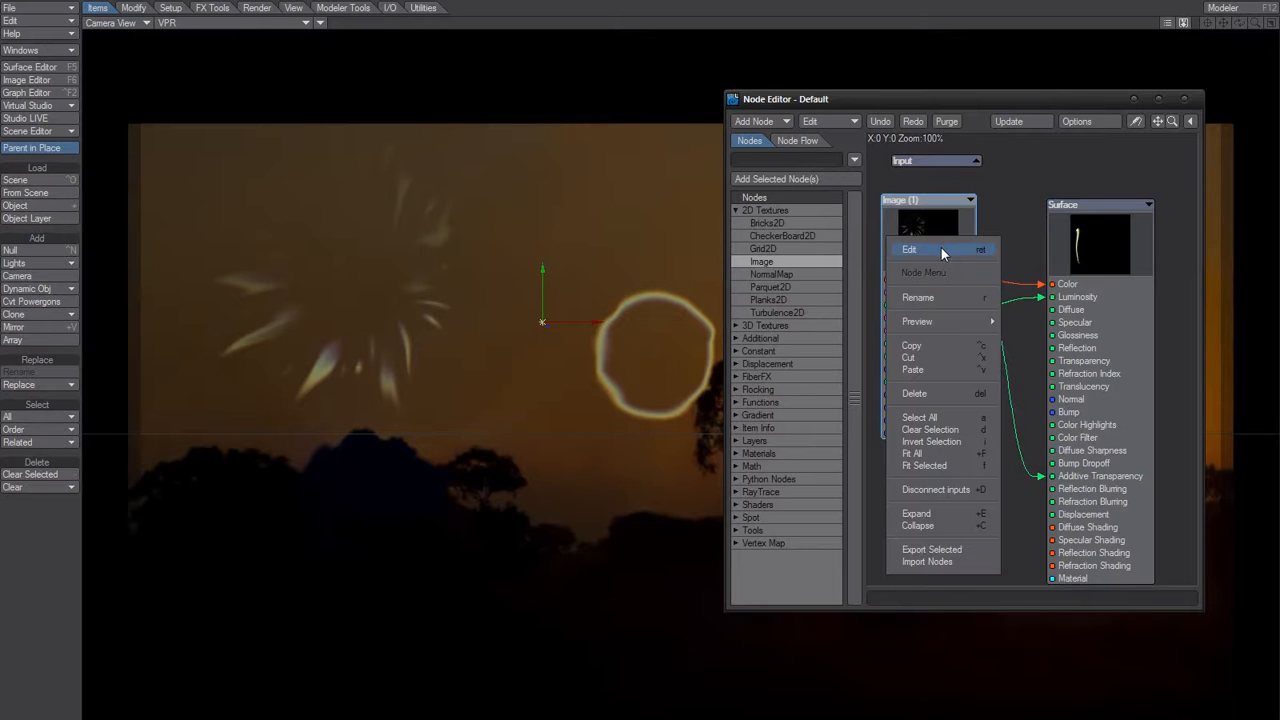
{"action": "left_click", "coordinate": [941, 248]}
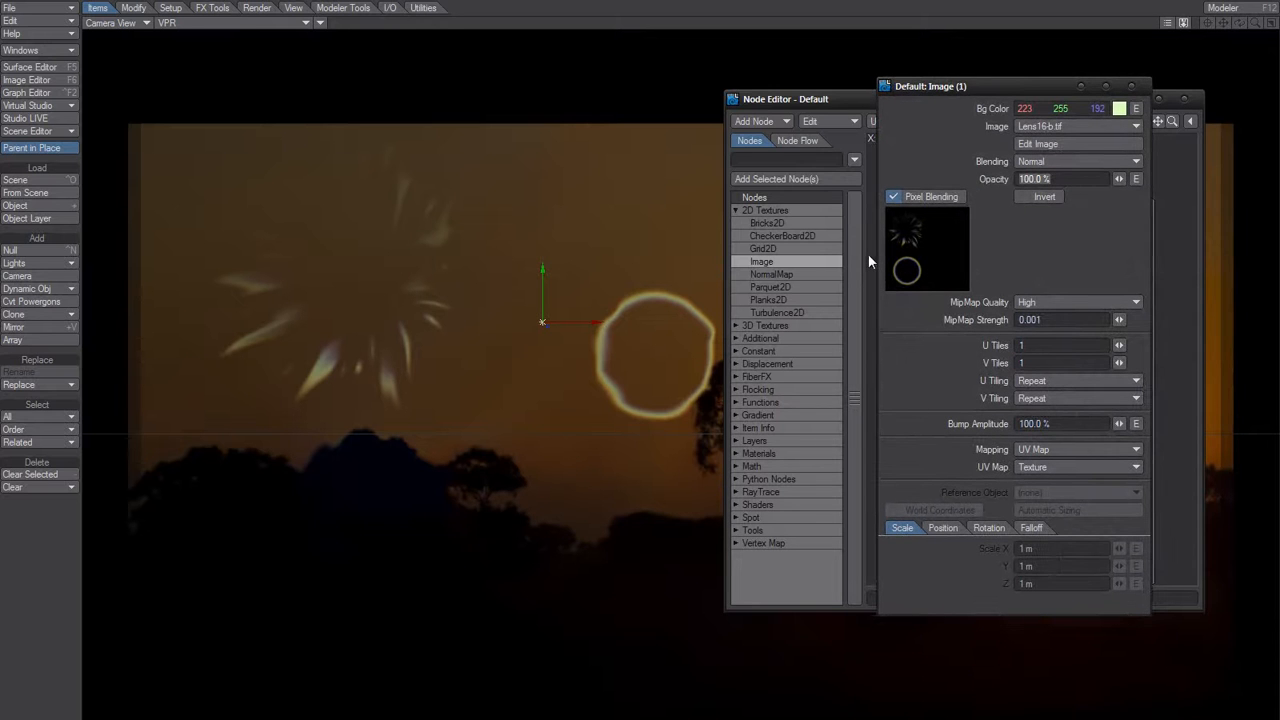
{"action": "left_click", "coordinate": [1119, 108]}
{"action": "left_click", "coordinate": [315, 580]}
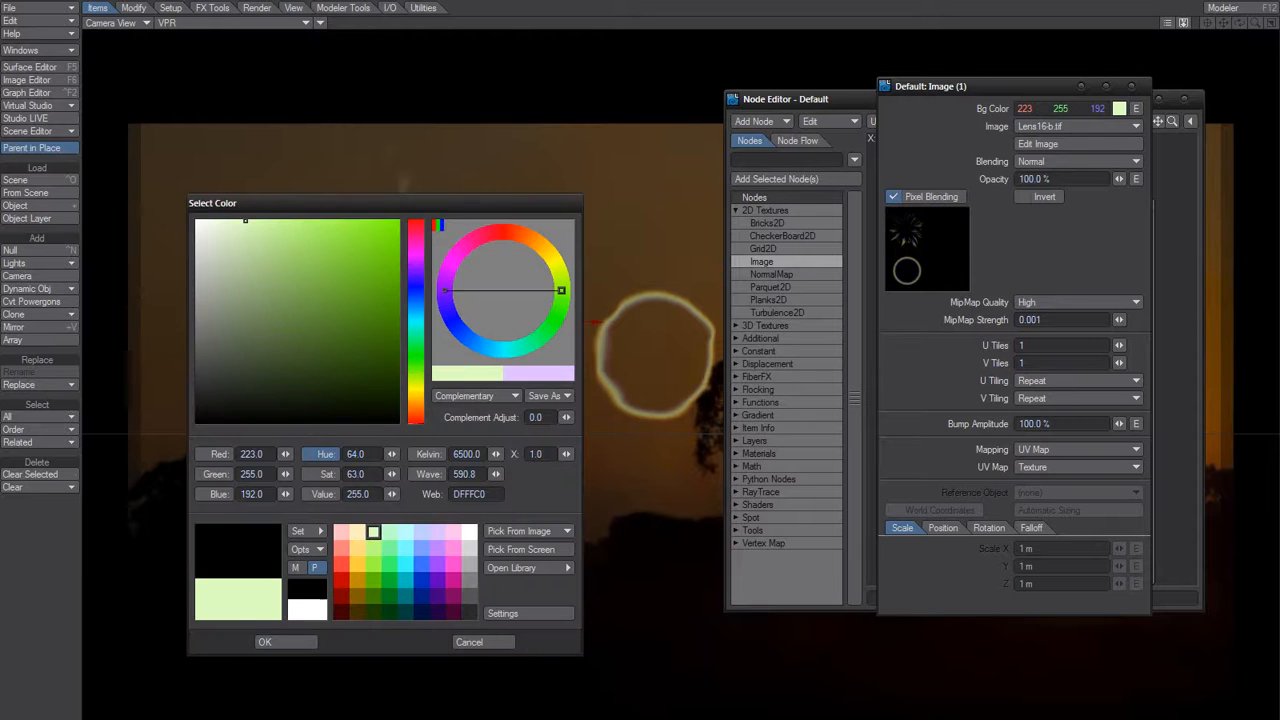
{"action": "left_click", "coordinate": [300, 625]}
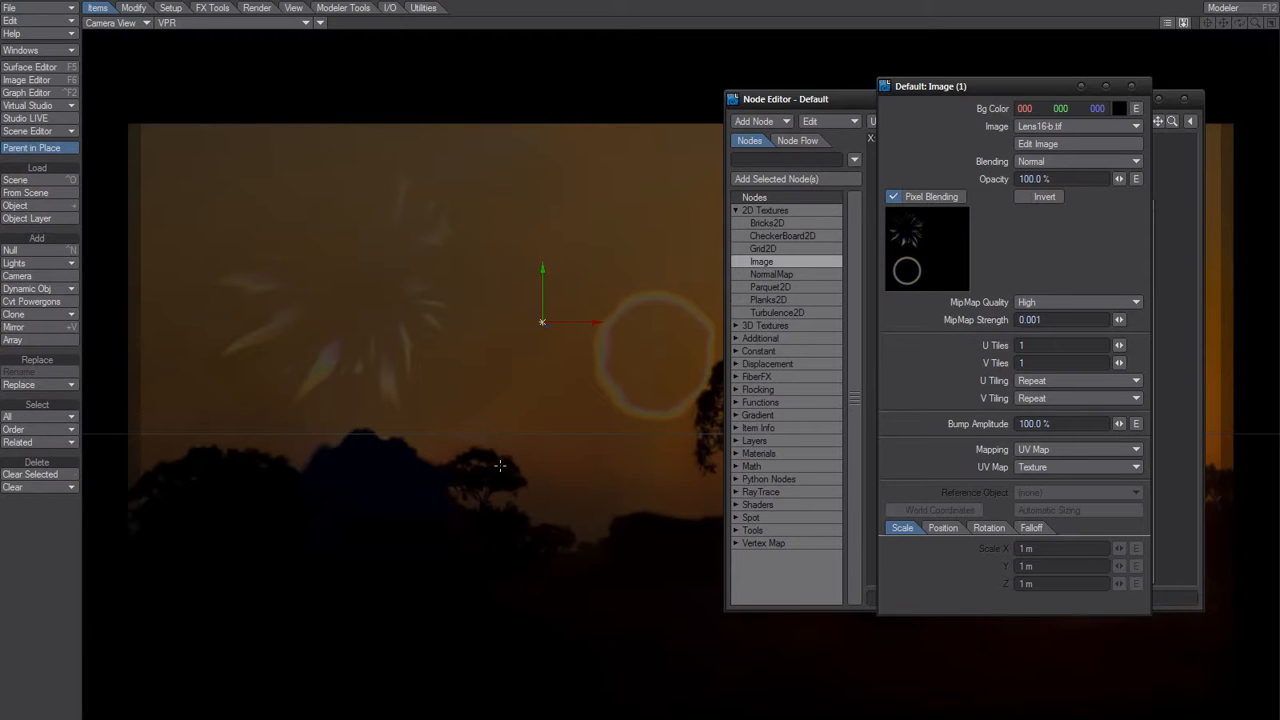
Set the image node's Bg Color to a medium blue (058 134 204).
{"action": "left_click", "coordinate": [1120, 108]}
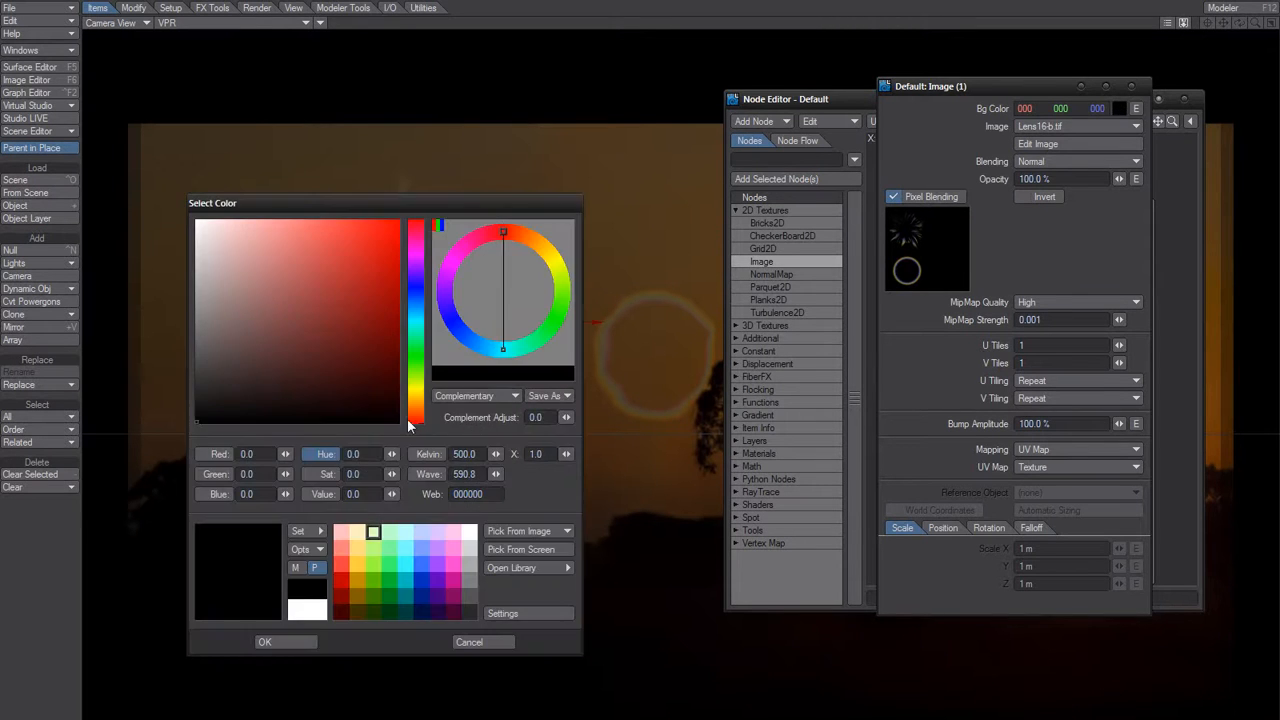
{"action": "left_click_drag", "start_coordinate": [414, 218], "coordinate": [1026, 258]}
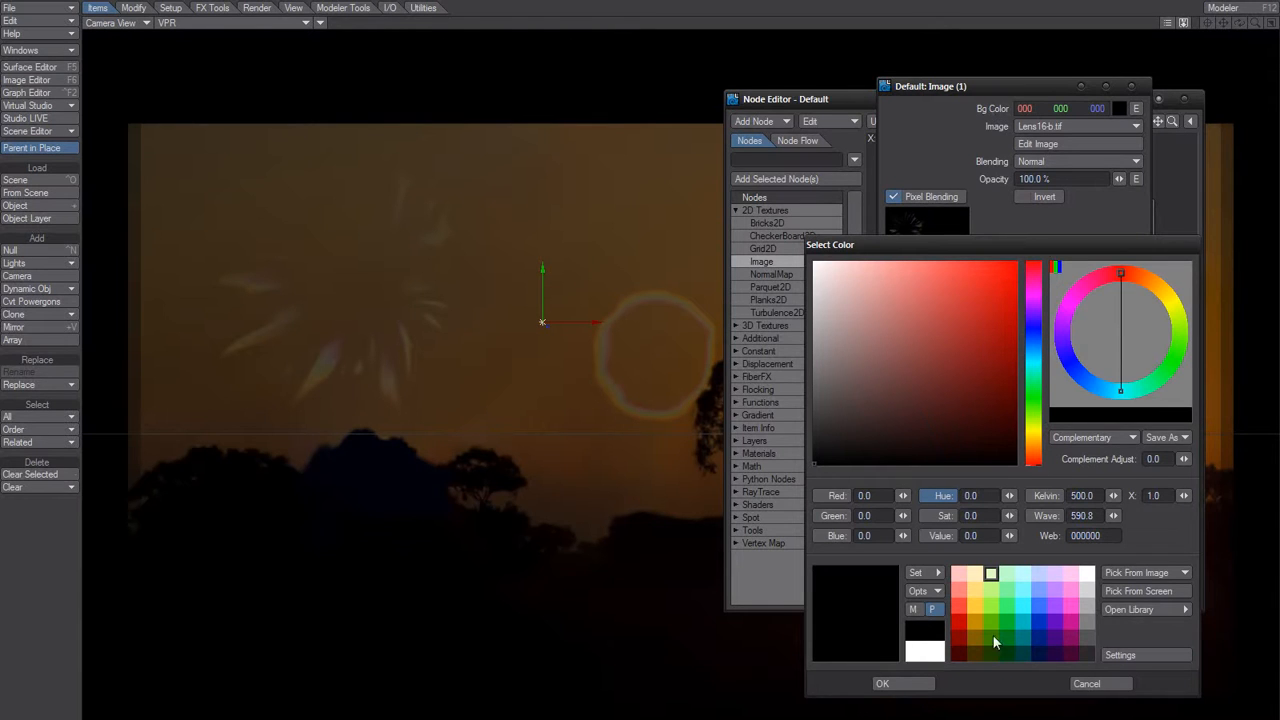
{"action": "left_click", "coordinate": [1041, 606]}
{"action": "left_click_drag", "start_coordinate": [946, 314], "coordinate": [958, 301]}
{"action": "left_click", "coordinate": [1095, 388]}
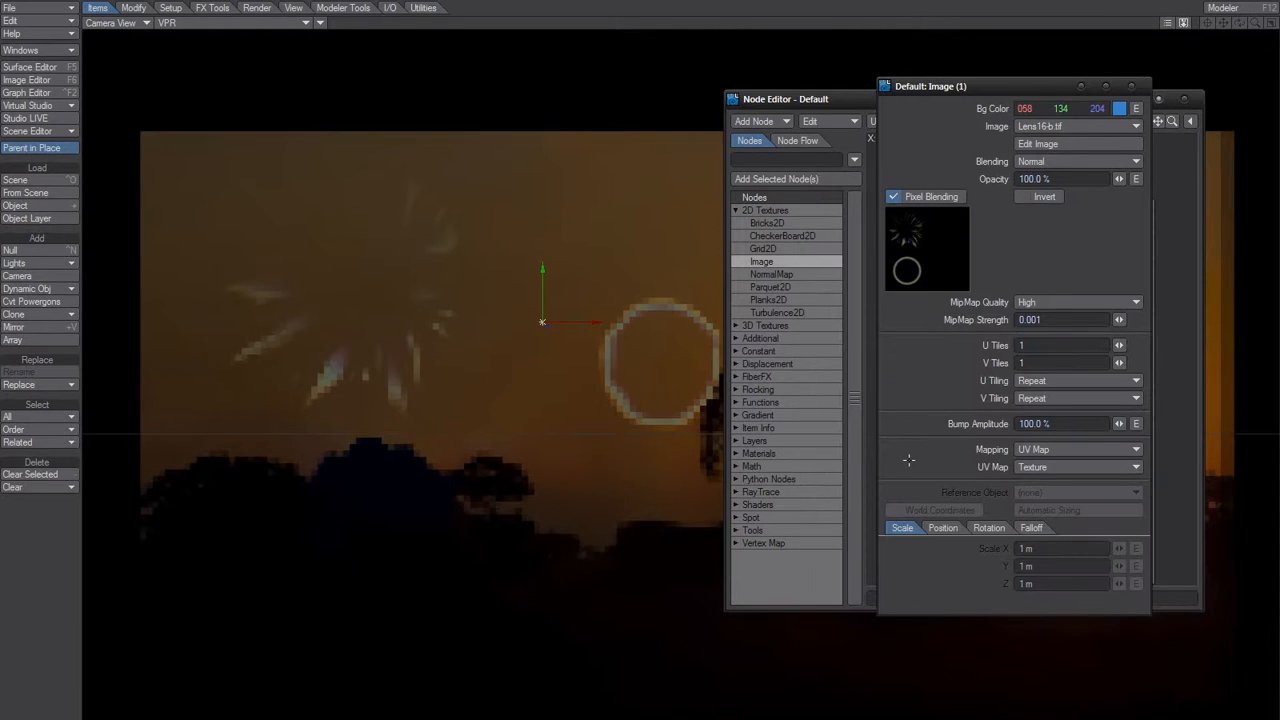
Change the image node's Bg Color to purple (145 058 204).
{"action": "left_click", "coordinate": [1120, 108]}
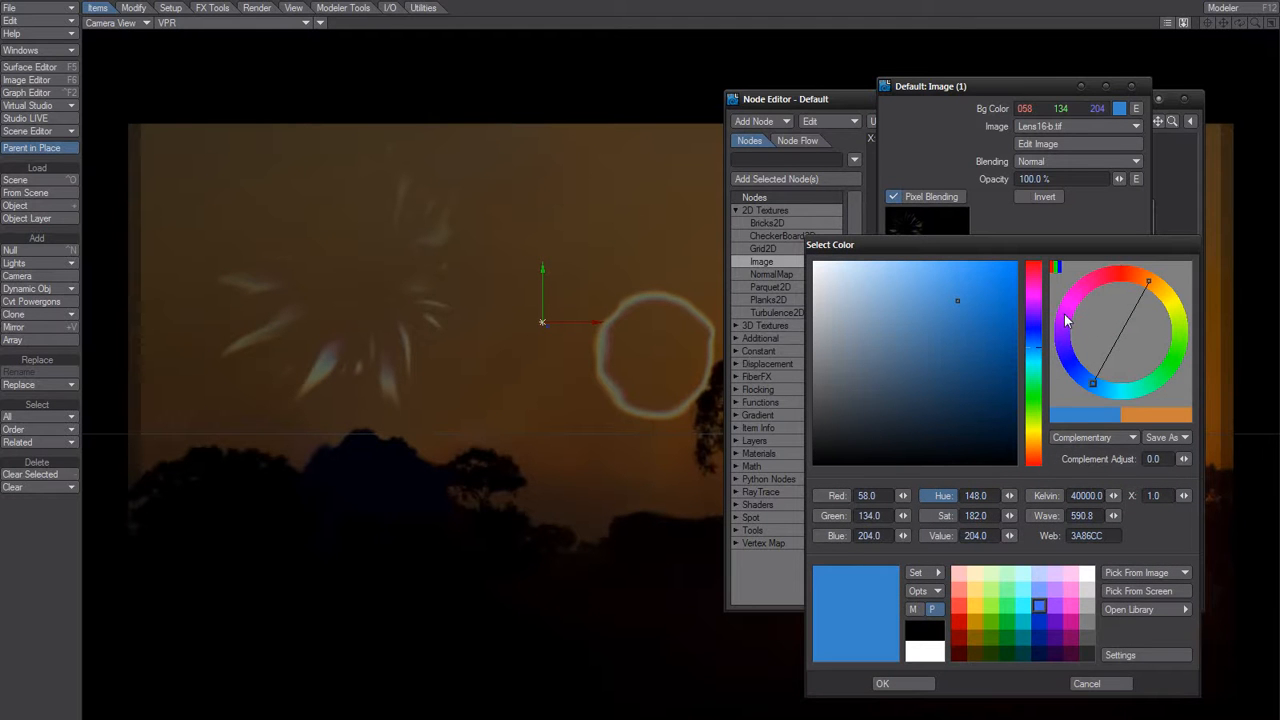
{"action": "left_click", "coordinate": [1063, 329]}
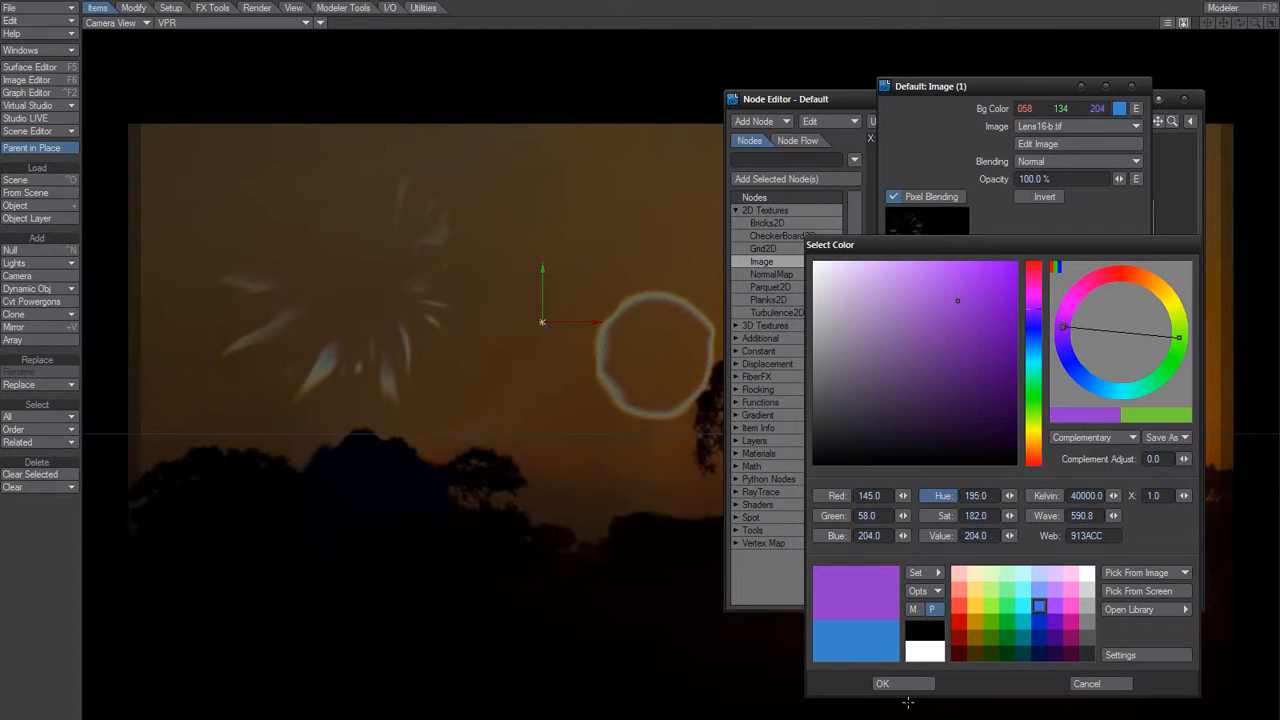
{"action": "left_click", "coordinate": [882, 683]}
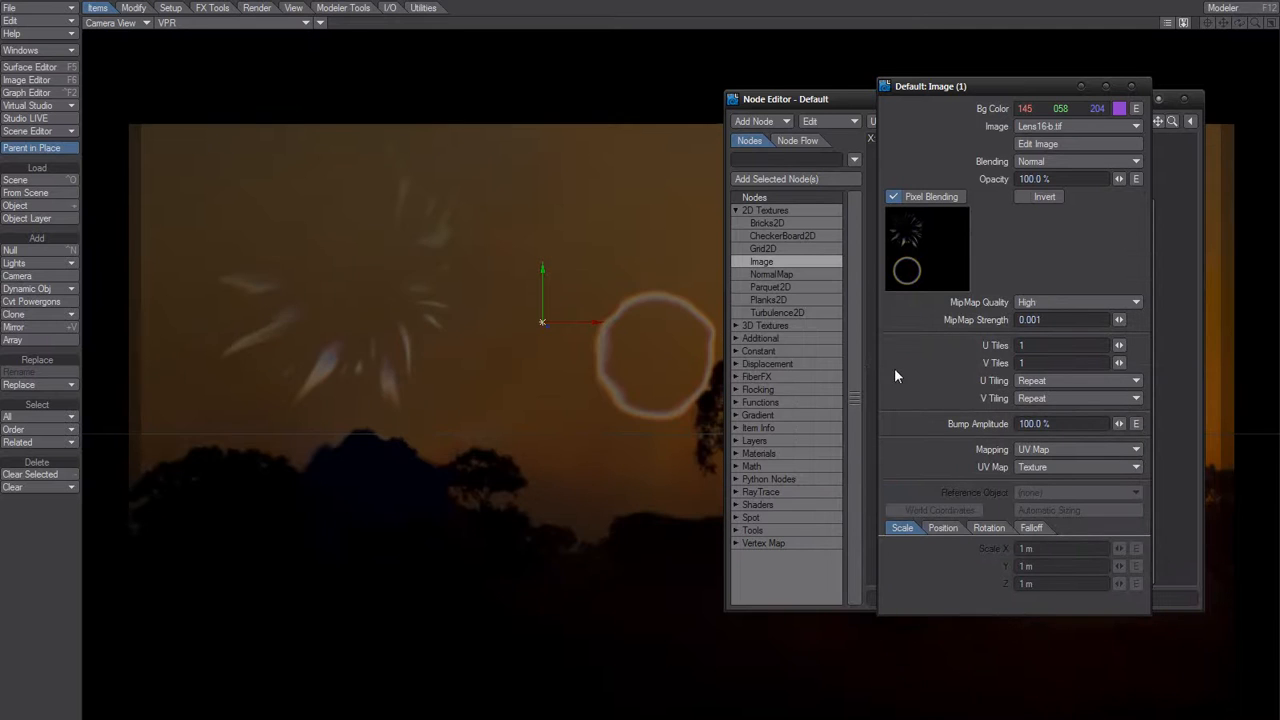
Change the image node's Bg Color to light green (190 255 125).
{"action": "left_click", "coordinate": [1120, 108]}
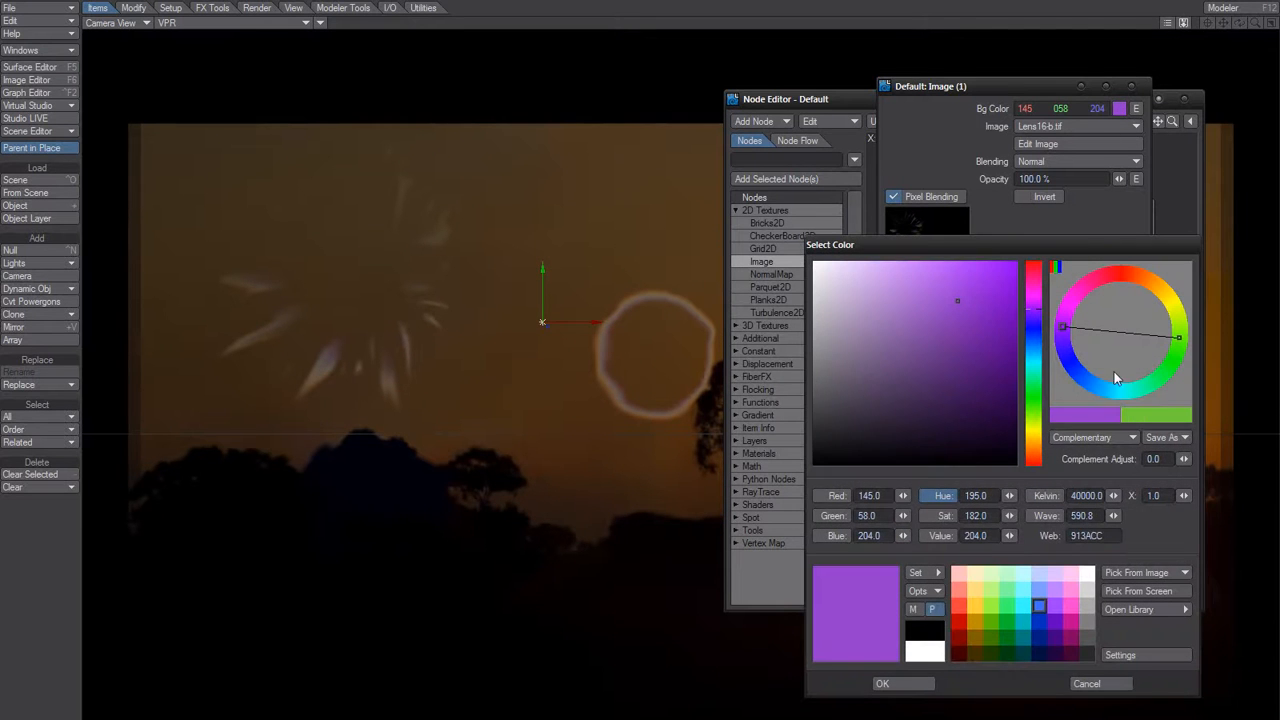
{"action": "left_click", "coordinate": [991, 590]}
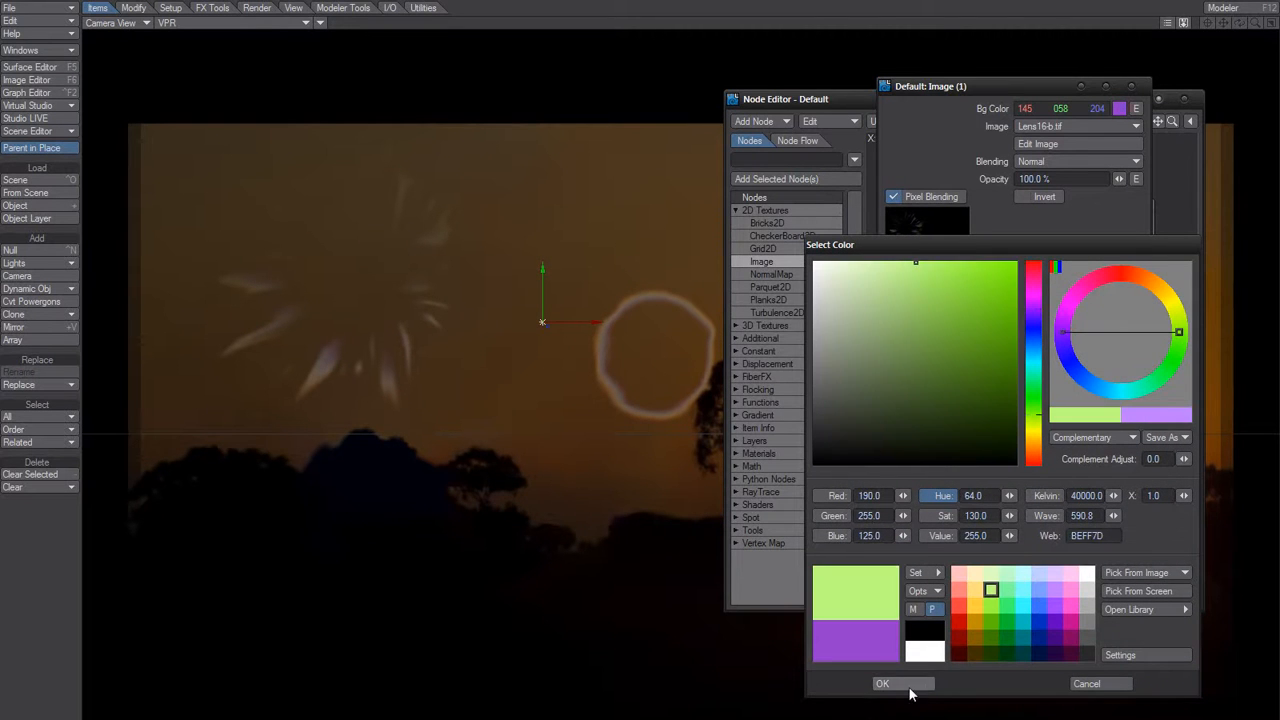
{"action": "left_click", "coordinate": [908, 684]}
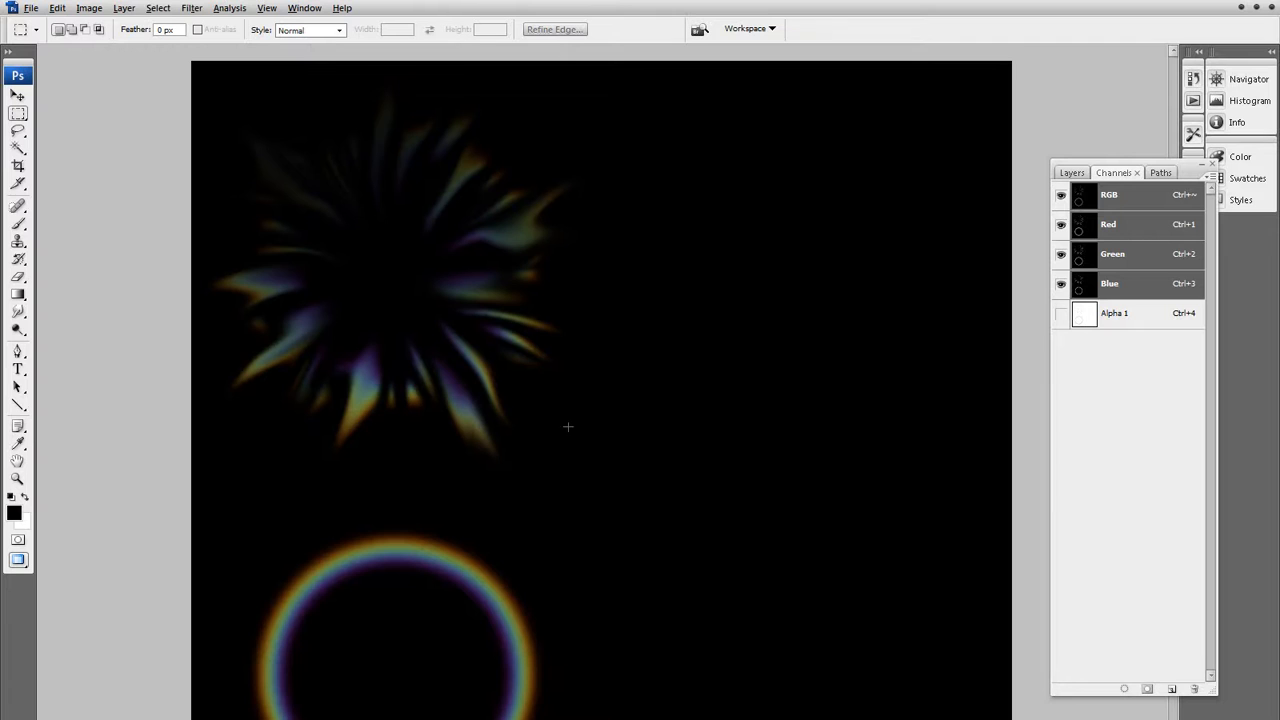
Switch to the lens image in Photoshop and raise the Background layer's saturation to about +48 with Hue/Saturation.
{"action": "left_click", "coordinate": [1070, 173]}
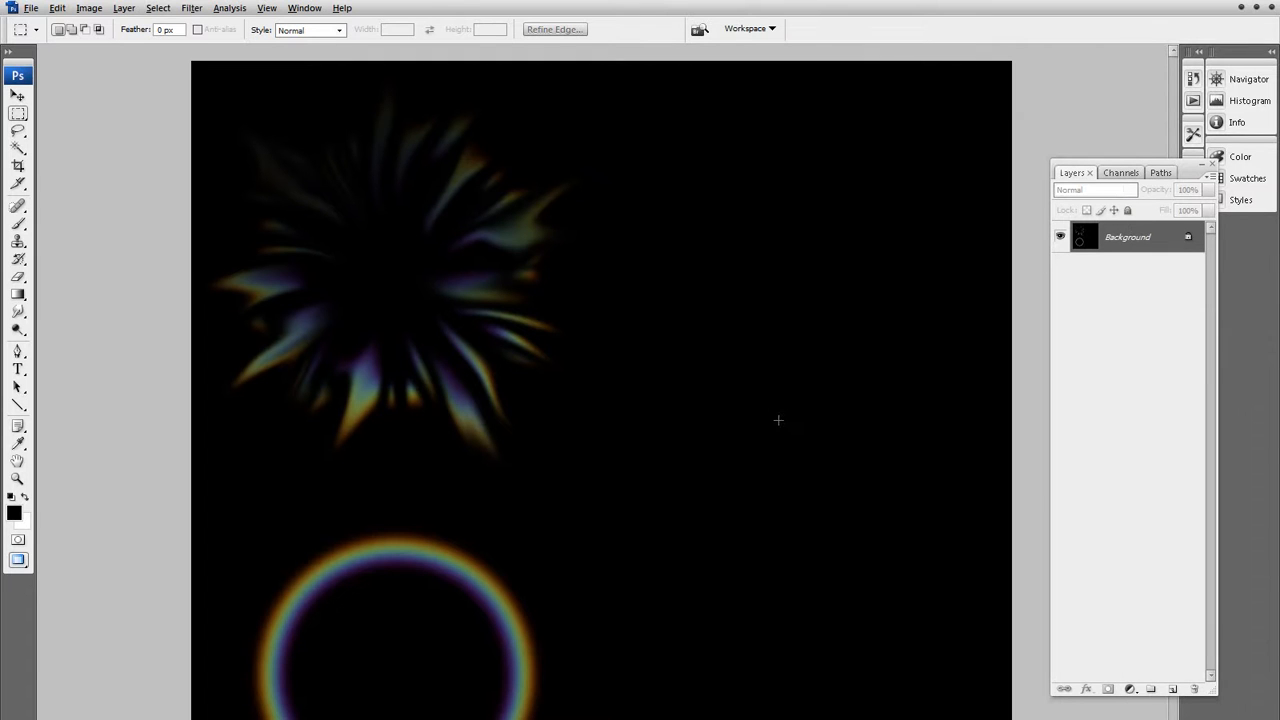
{"action": "key", "text": "ctrl+u"}
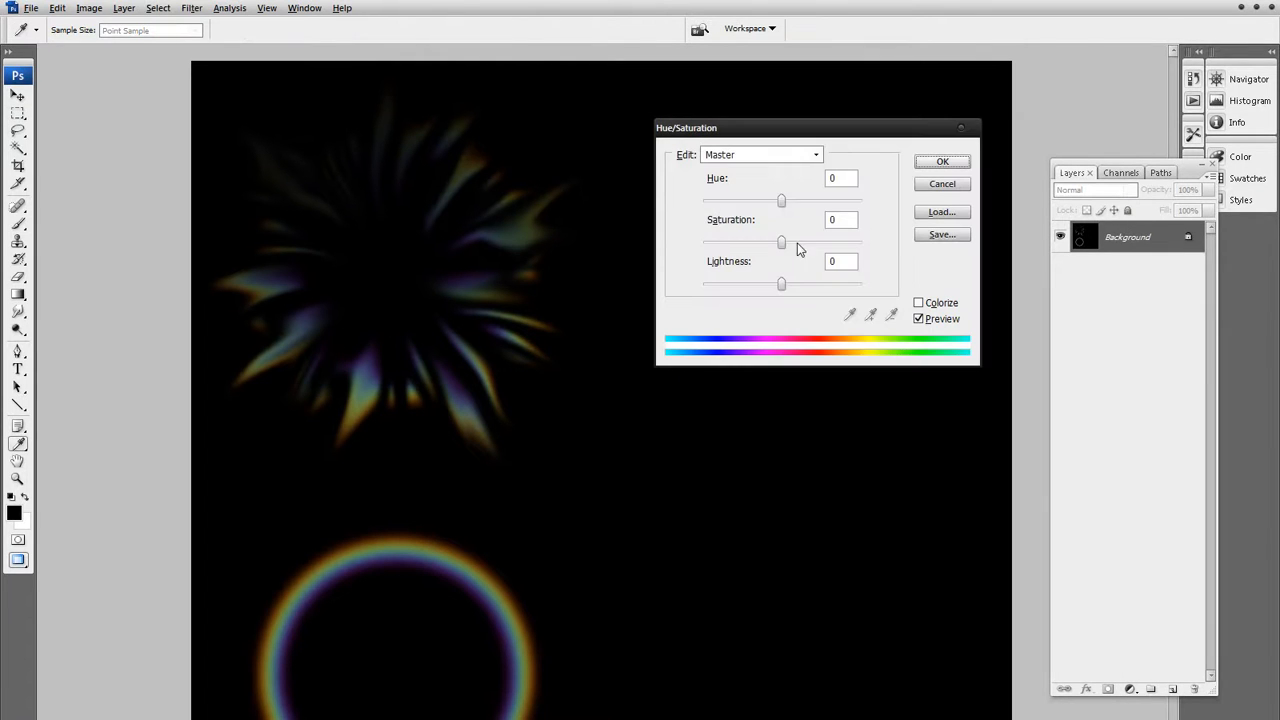
{"action": "left_click_drag", "start_coordinate": [782, 243], "coordinate": [826, 249]}
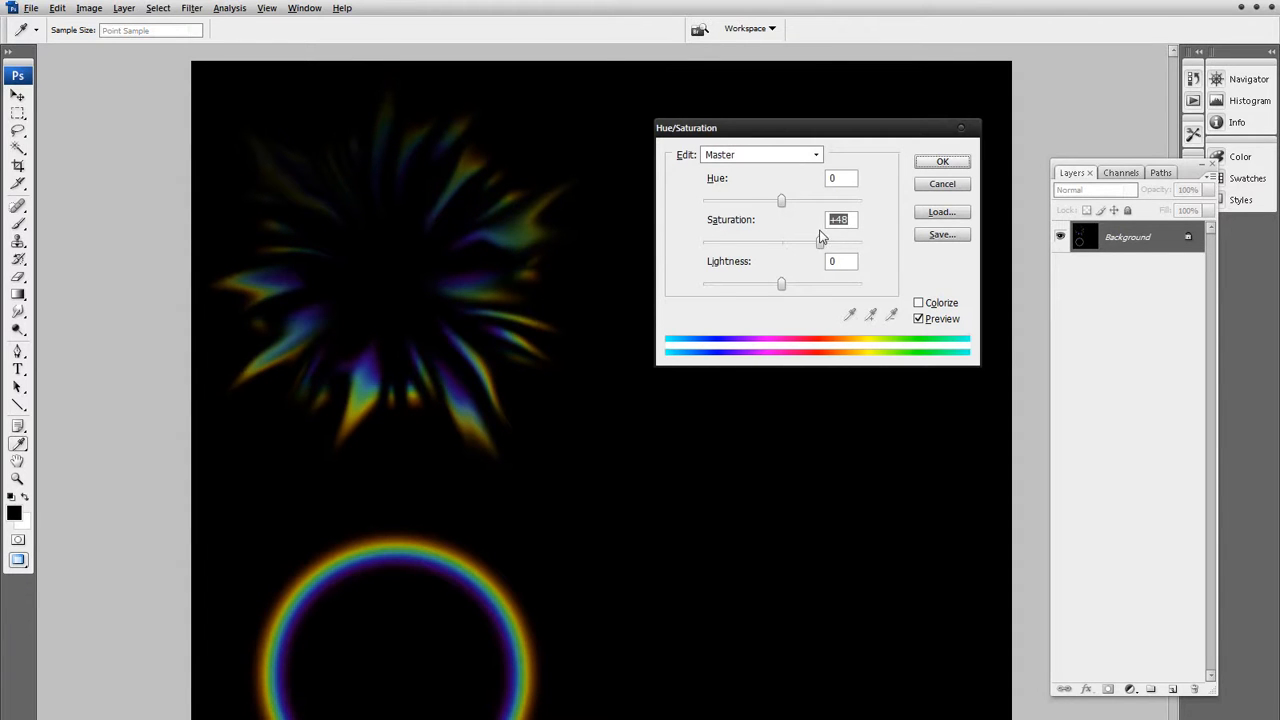
{"action": "left_click", "coordinate": [942, 162]}
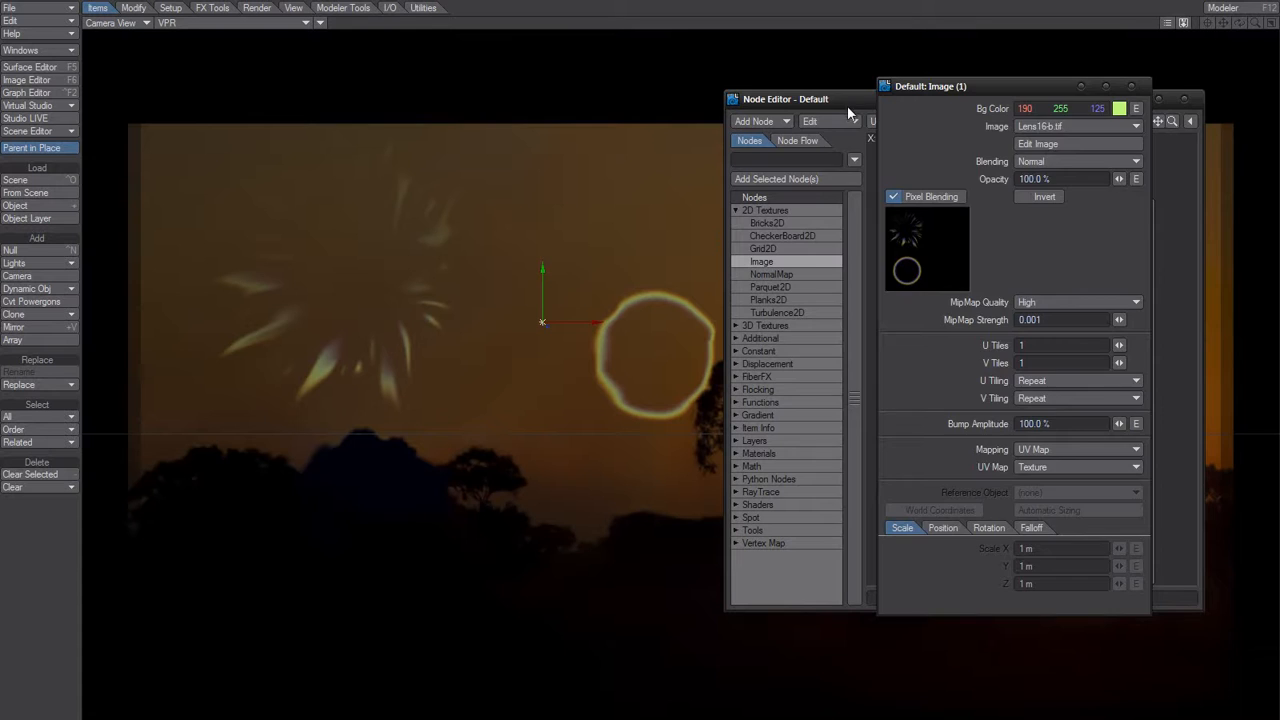
Return to LightWave, reload Lens16-b.tif in the Image Editor and close the editor.
{"action": "key", "text": "F6"}
{"action": "left_click", "coordinate": [1026, 118]}
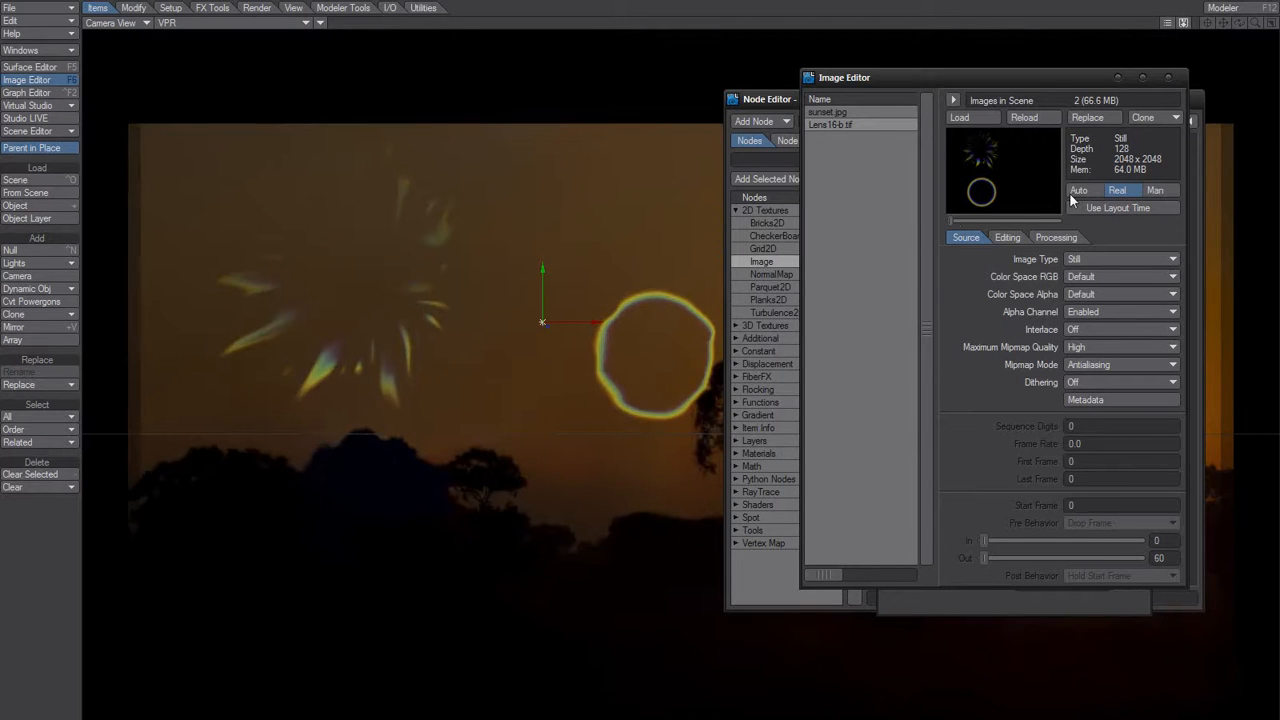
{"action": "left_click", "coordinate": [1168, 77]}
Mute the image node's Bg Color to a greyish green (147 182 112).
{"action": "left_click", "coordinate": [1119, 108]}
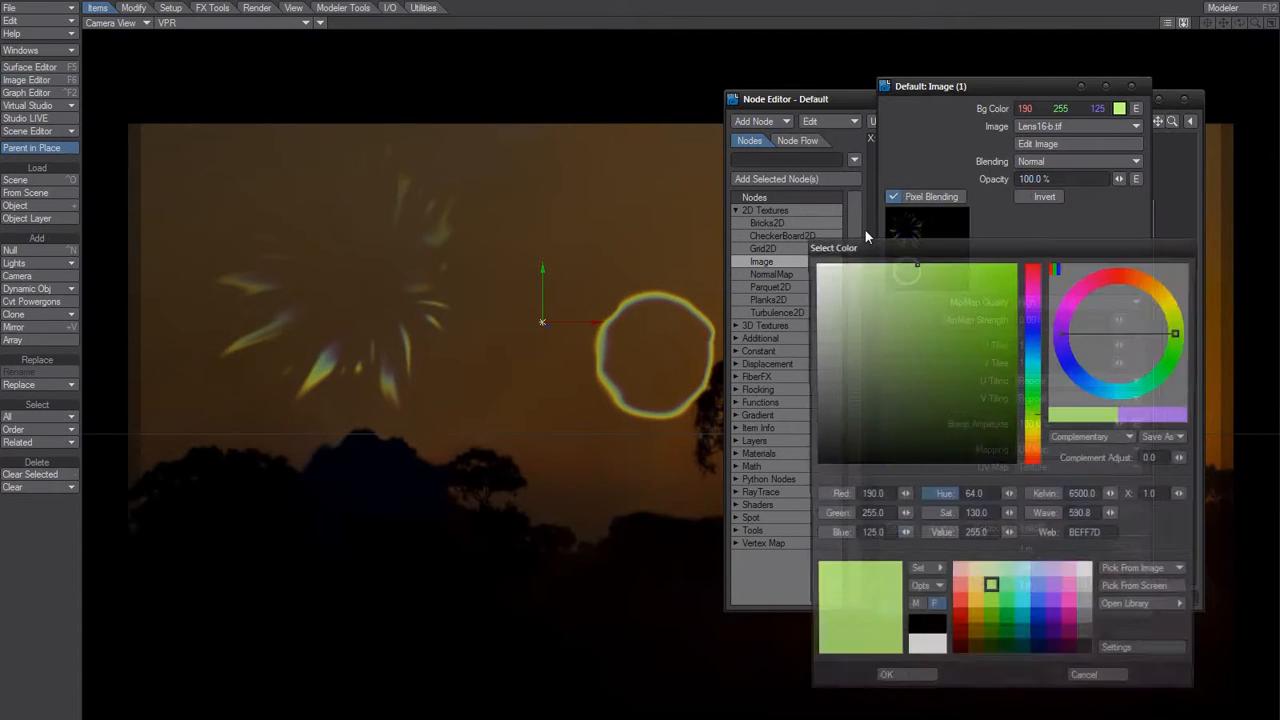
{"action": "left_click", "coordinate": [891, 319]}
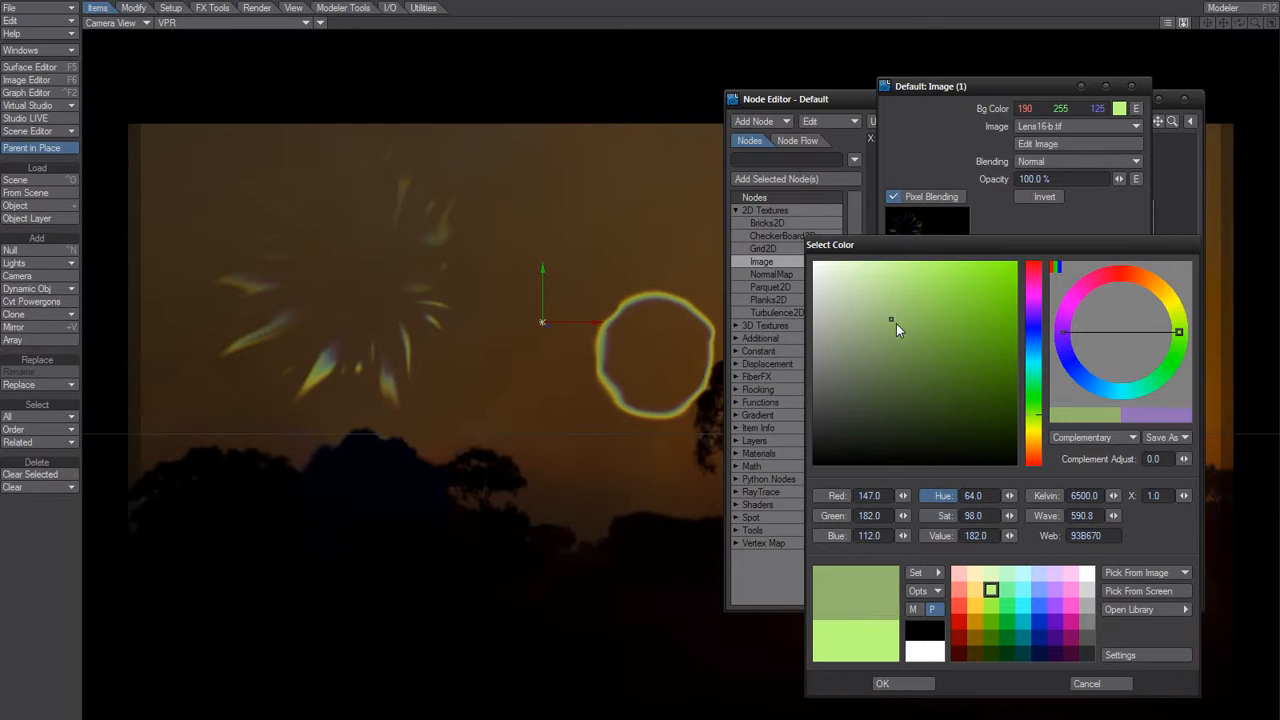
{"action": "left_click", "coordinate": [903, 685]}
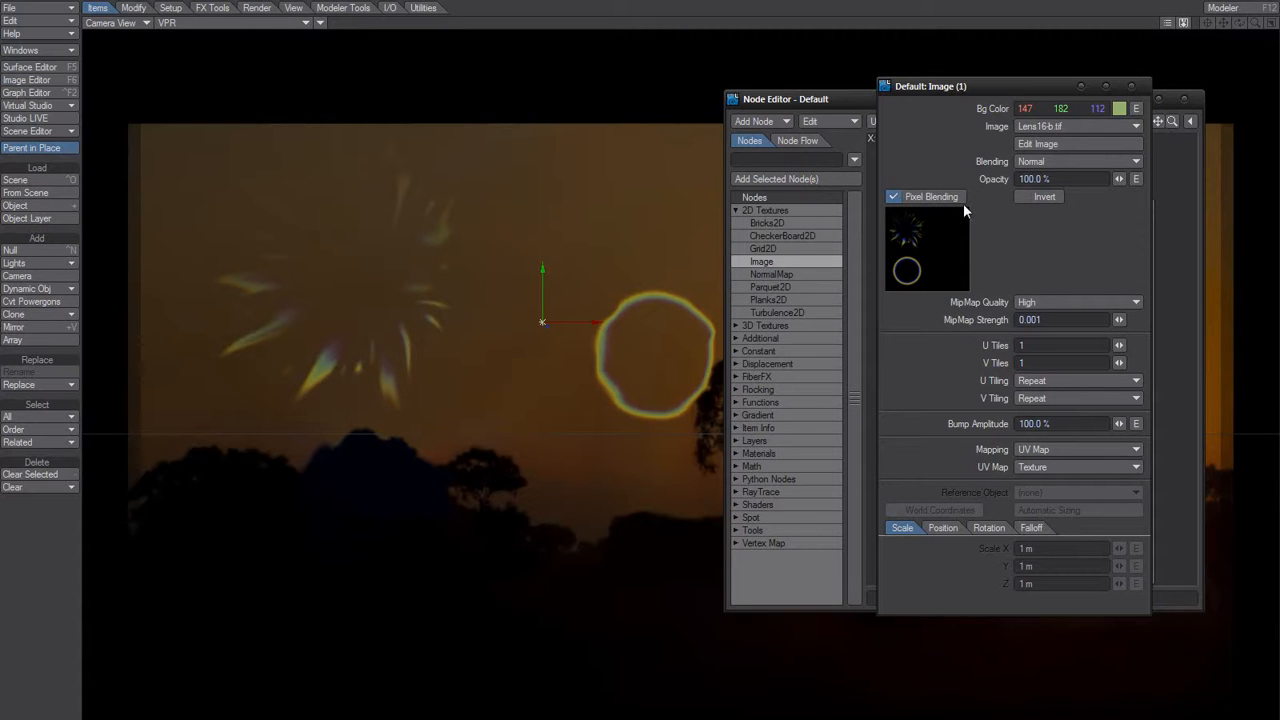
Darken the image node's Bg Color and shift its hue to a brownish orange (146 124 083).
{"action": "left_click", "coordinate": [1119, 108]}
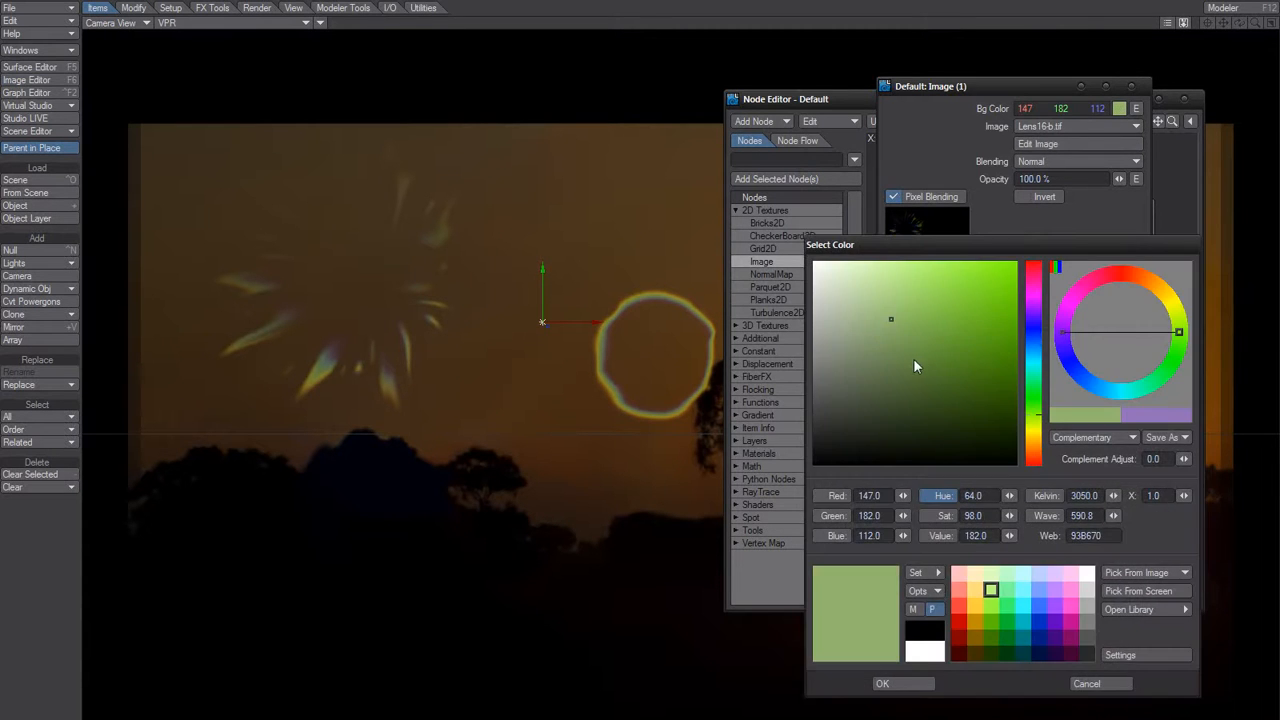
{"action": "left_click", "coordinate": [894, 364]}
{"action": "left_click_drag", "start_coordinate": [894, 364], "coordinate": [901, 346]}
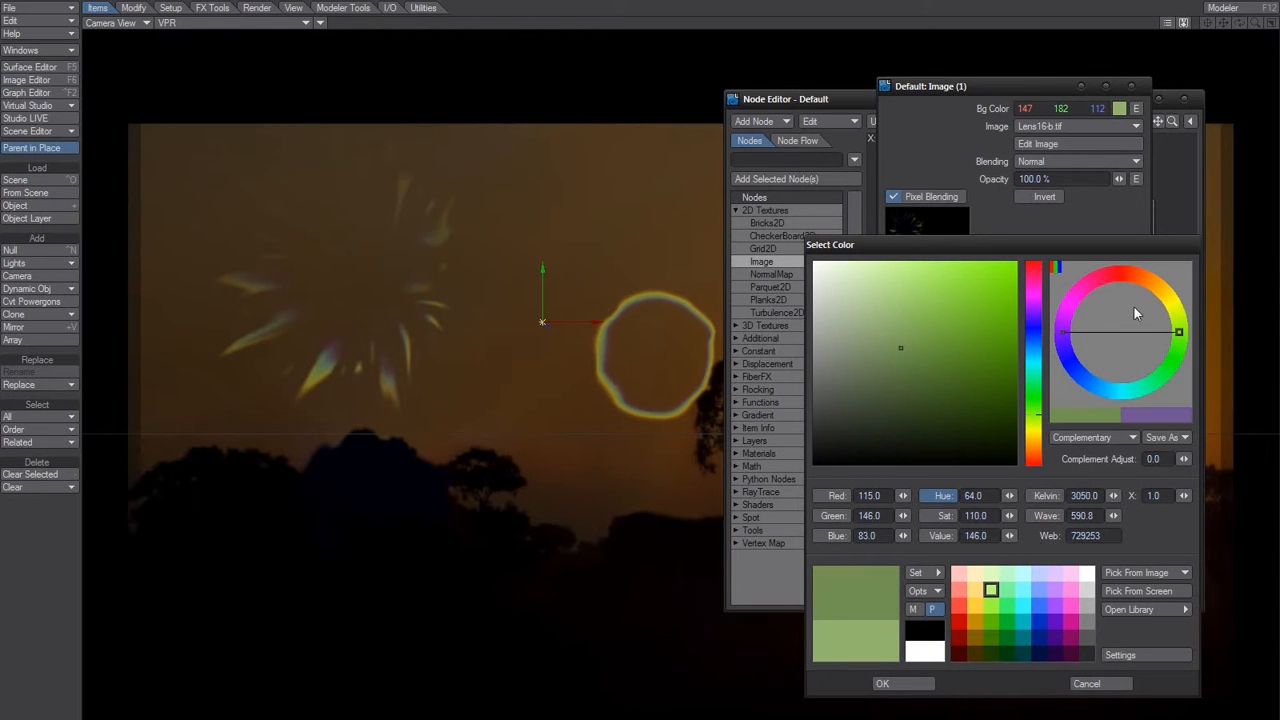
{"action": "left_click_drag", "start_coordinate": [1178, 310], "coordinate": [1157, 288]}
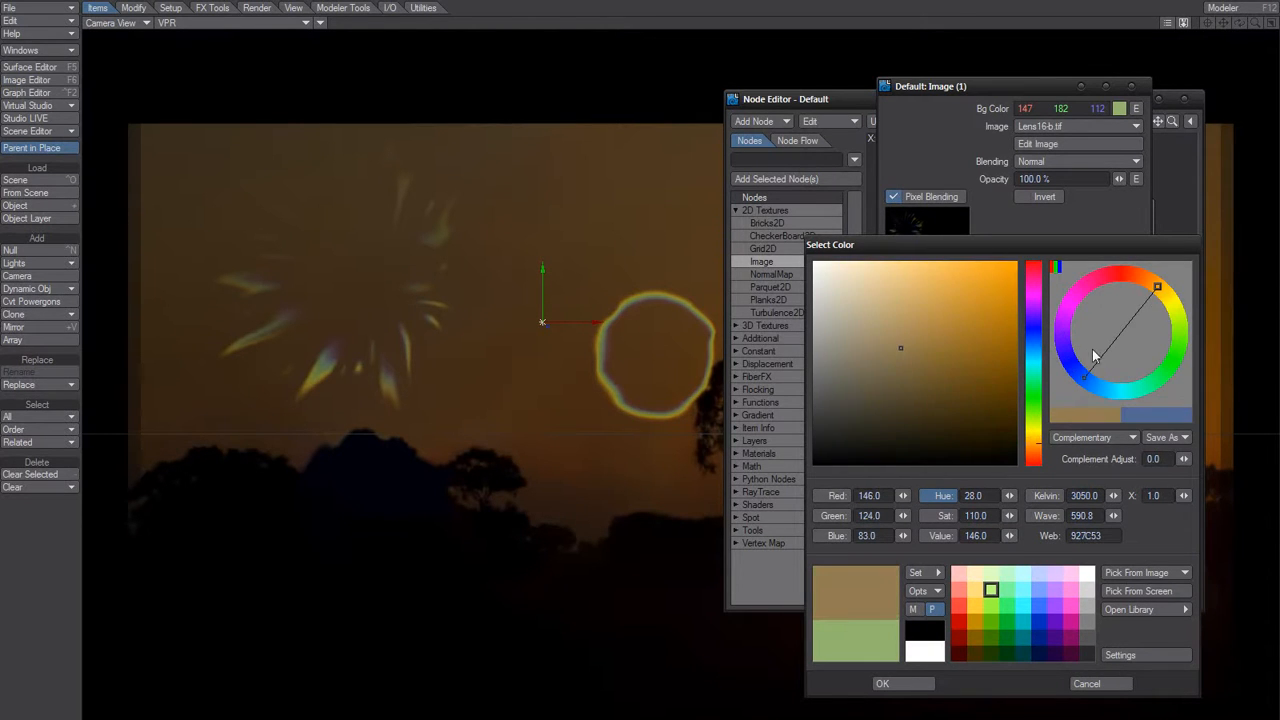
{"action": "left_click", "coordinate": [920, 686]}
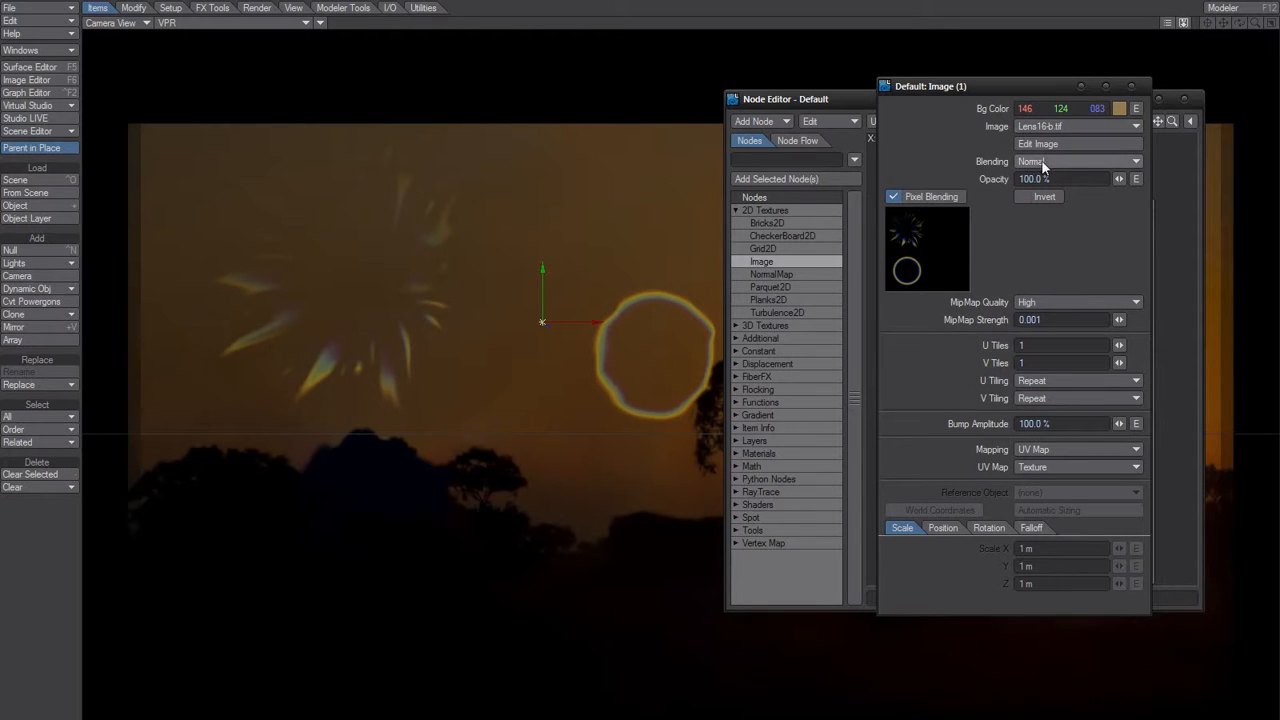
Set the image node's Bg Color to pure white (255 255 255).
{"action": "left_click", "coordinate": [1118, 109]}
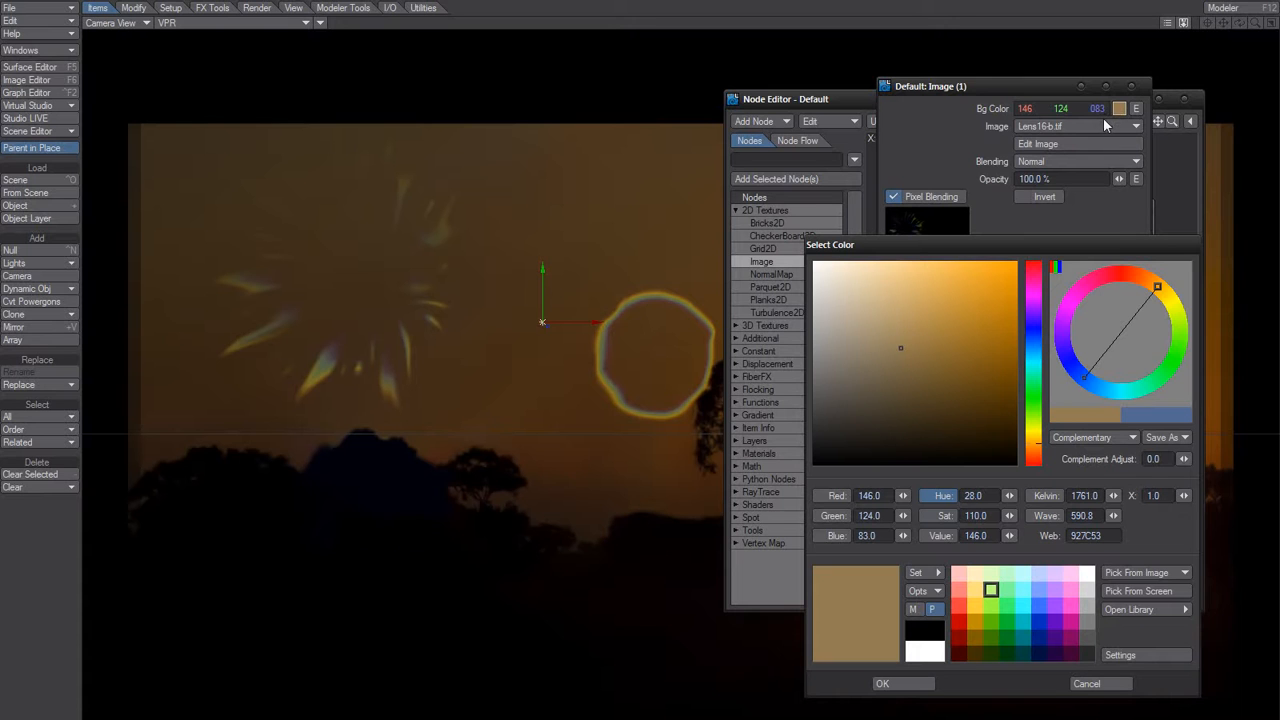
{"action": "left_click", "coordinate": [925, 651]}
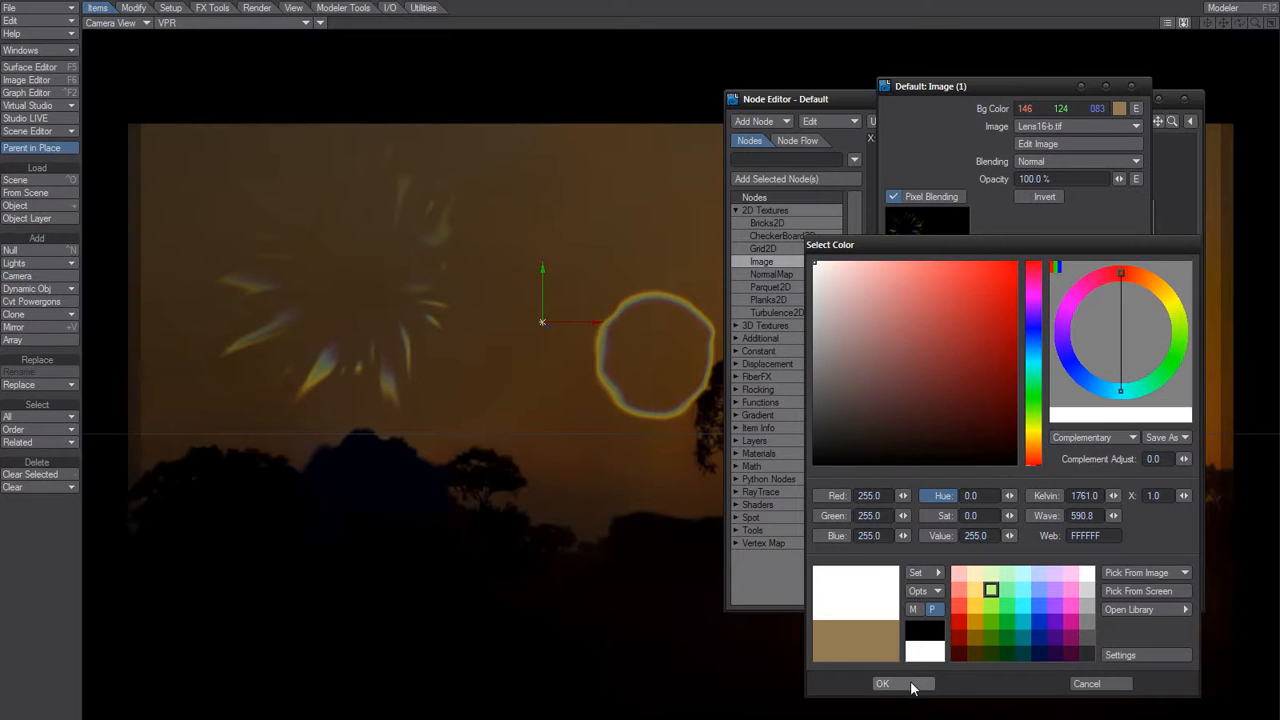
{"action": "left_click", "coordinate": [911, 685]}
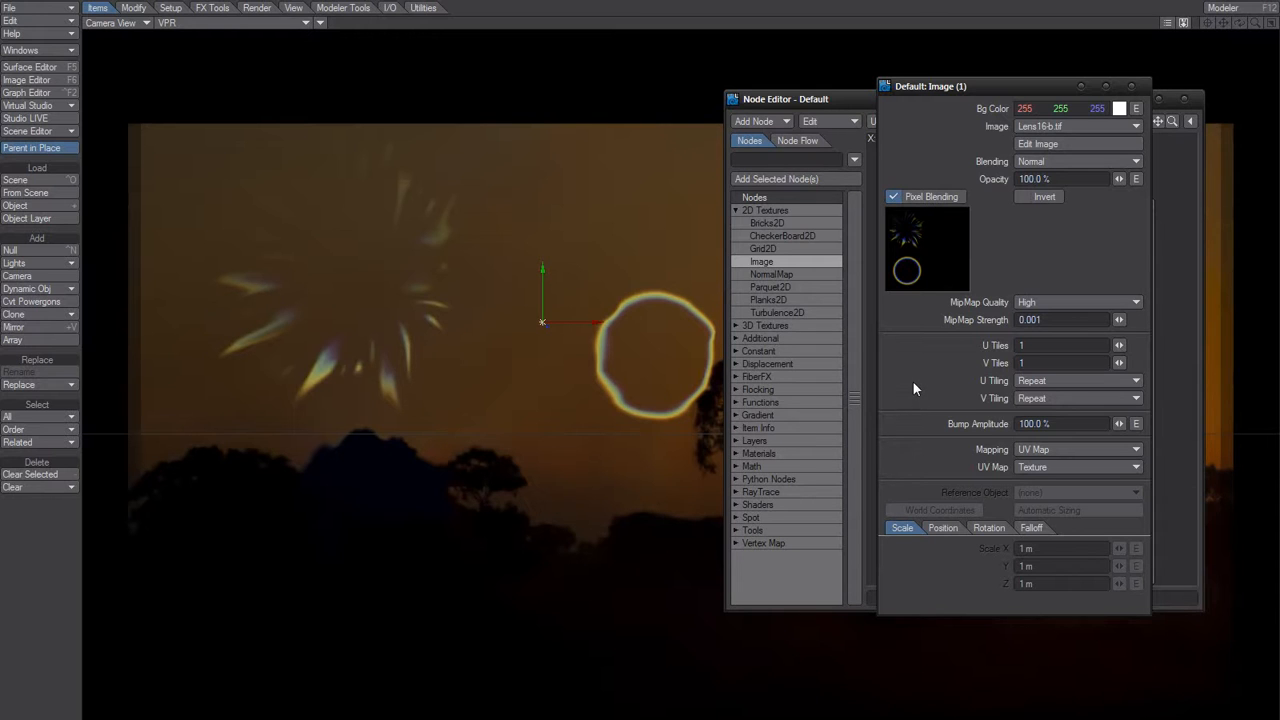
Set the image node's Bg Color back to black (000 000 000).
{"action": "left_click", "coordinate": [1118, 110]}
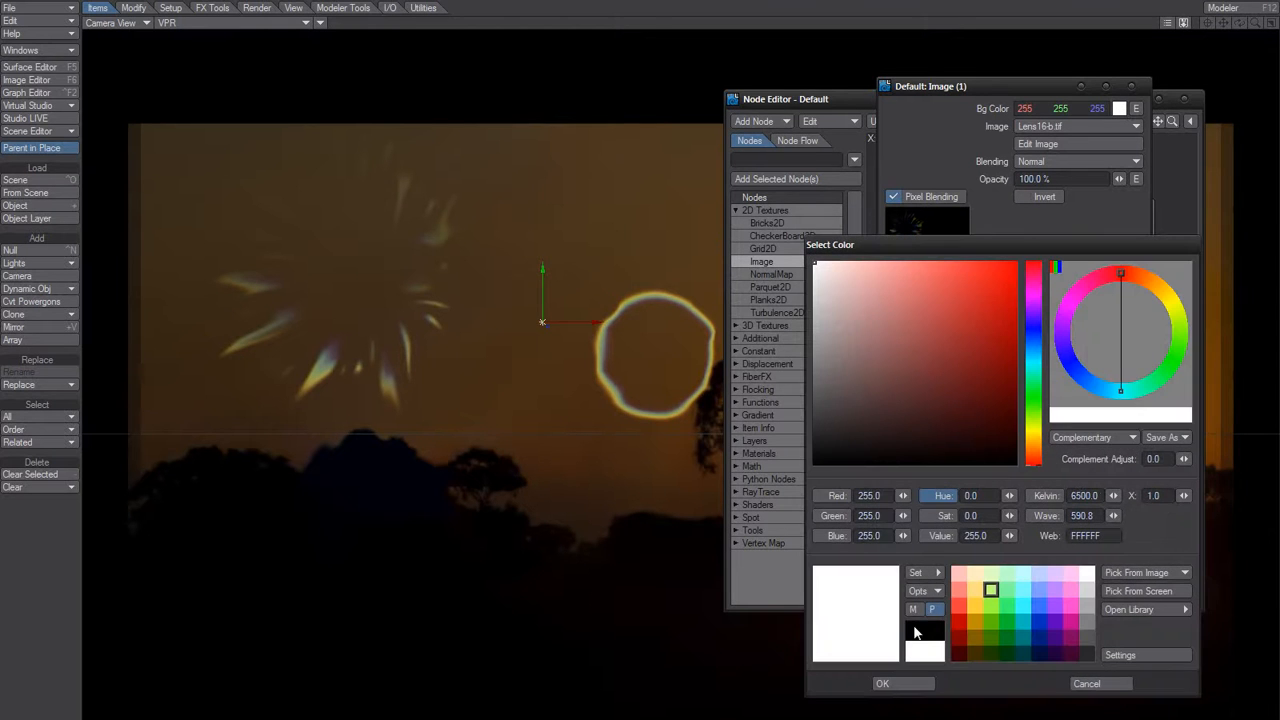
{"action": "left_click", "coordinate": [938, 645]}
{"action": "left_click", "coordinate": [906, 682]}
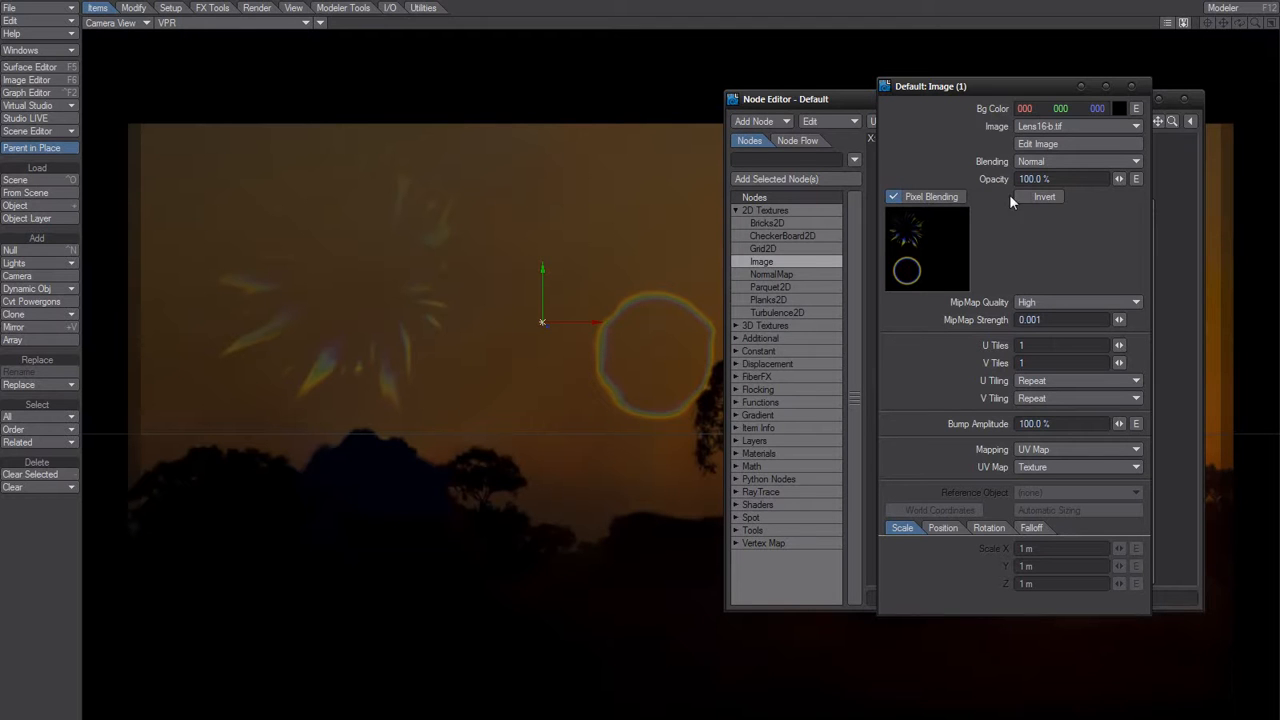
Set the image node's Bg Color to neutral grey (116 116 116).
{"action": "left_click", "coordinate": [1119, 108]}
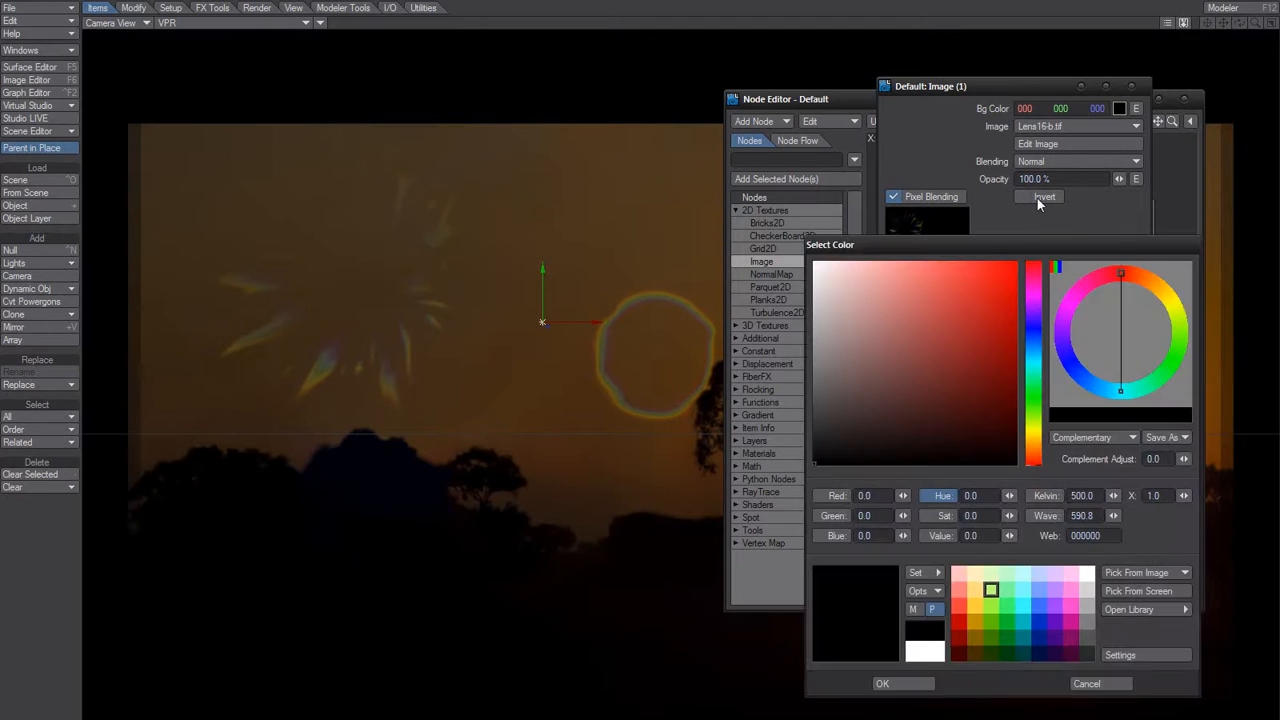
{"action": "left_click_drag", "start_coordinate": [857, 468], "coordinate": [776, 374]}
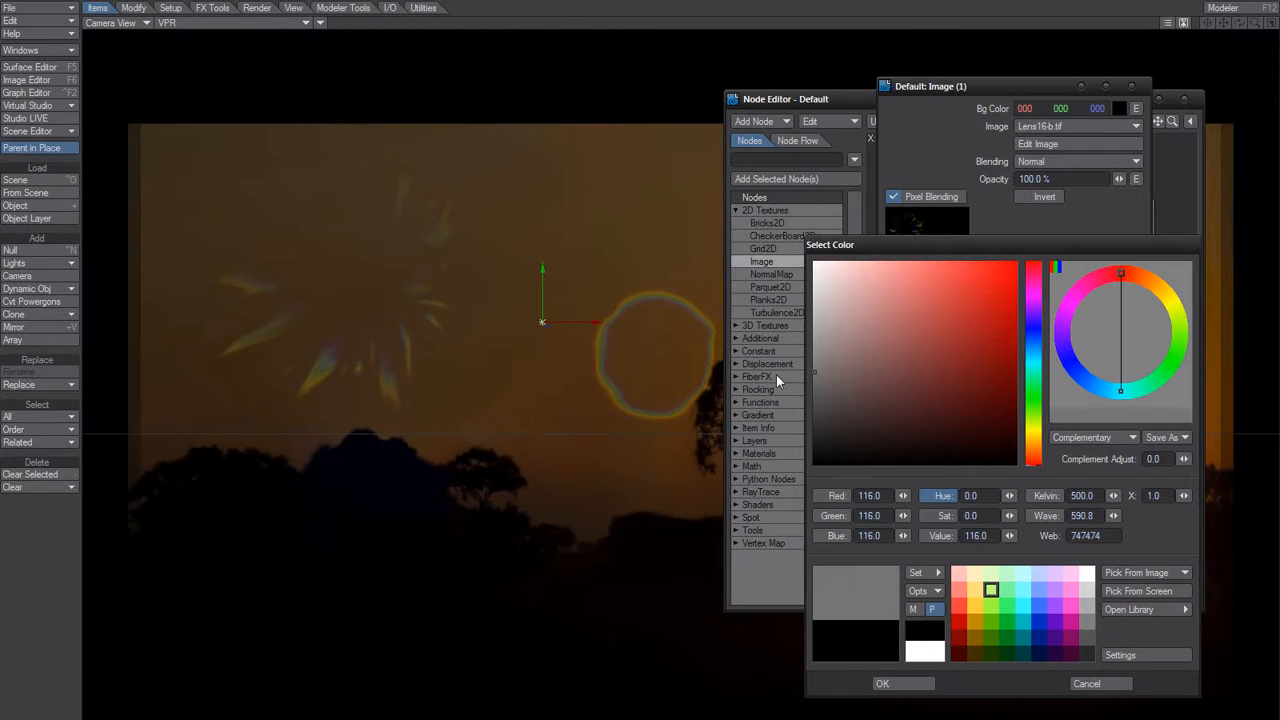
{"action": "left_click", "coordinate": [881, 683]}
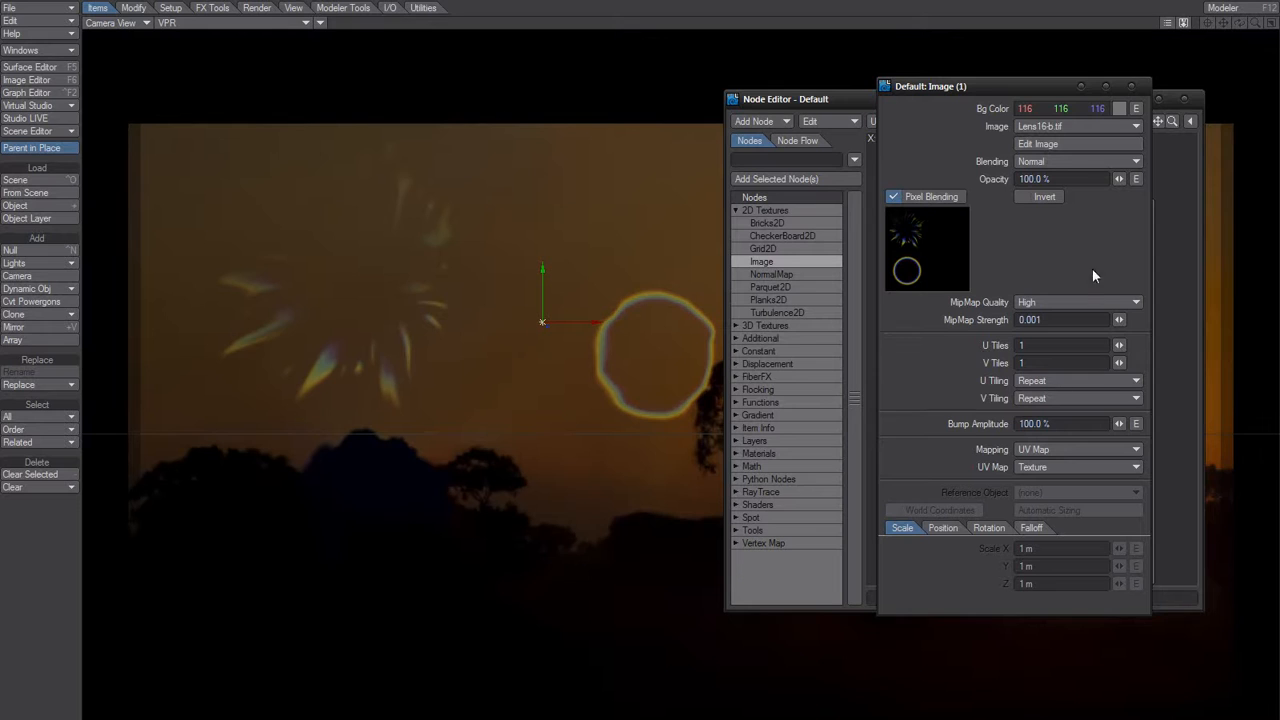
Review the Image, Mapping and UV Map choices of the image node, keeping Lens16-b.tif, UV Map and Texture.
{"action": "left_click", "coordinate": [1051, 127]}
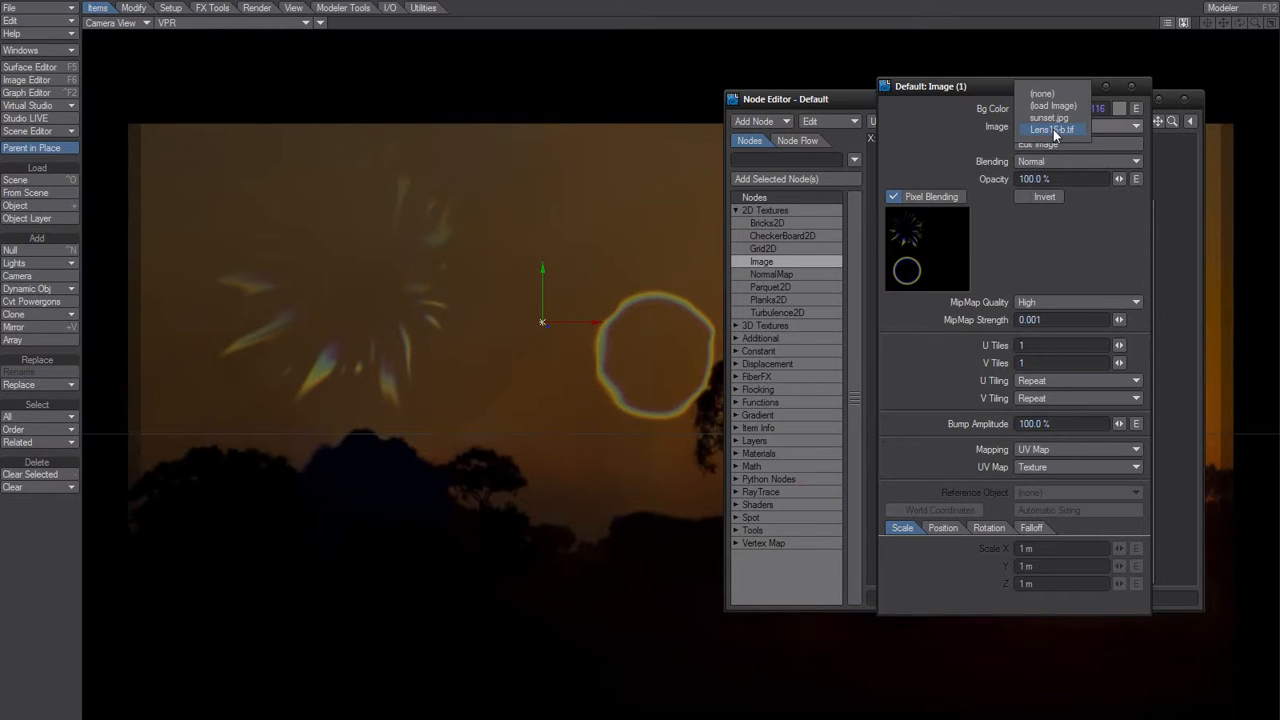
{"action": "left_click", "coordinate": [1071, 131]}
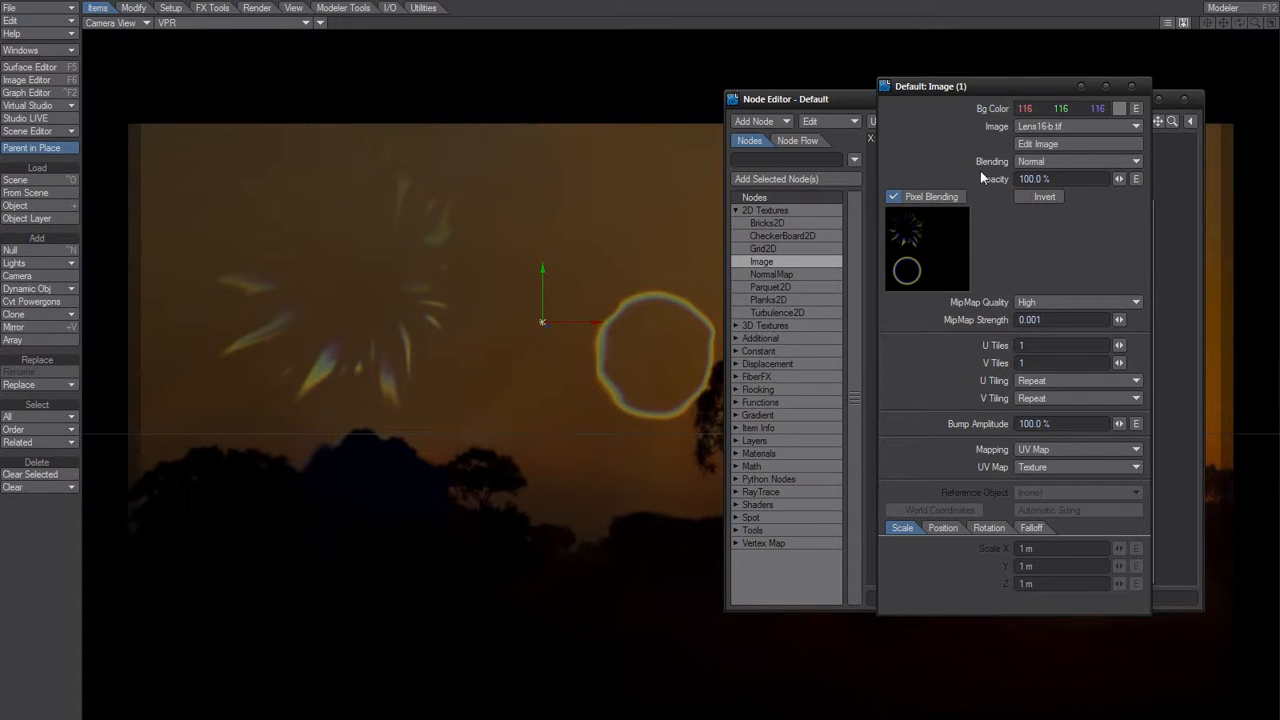
{"action": "left_click", "coordinate": [1037, 465]}
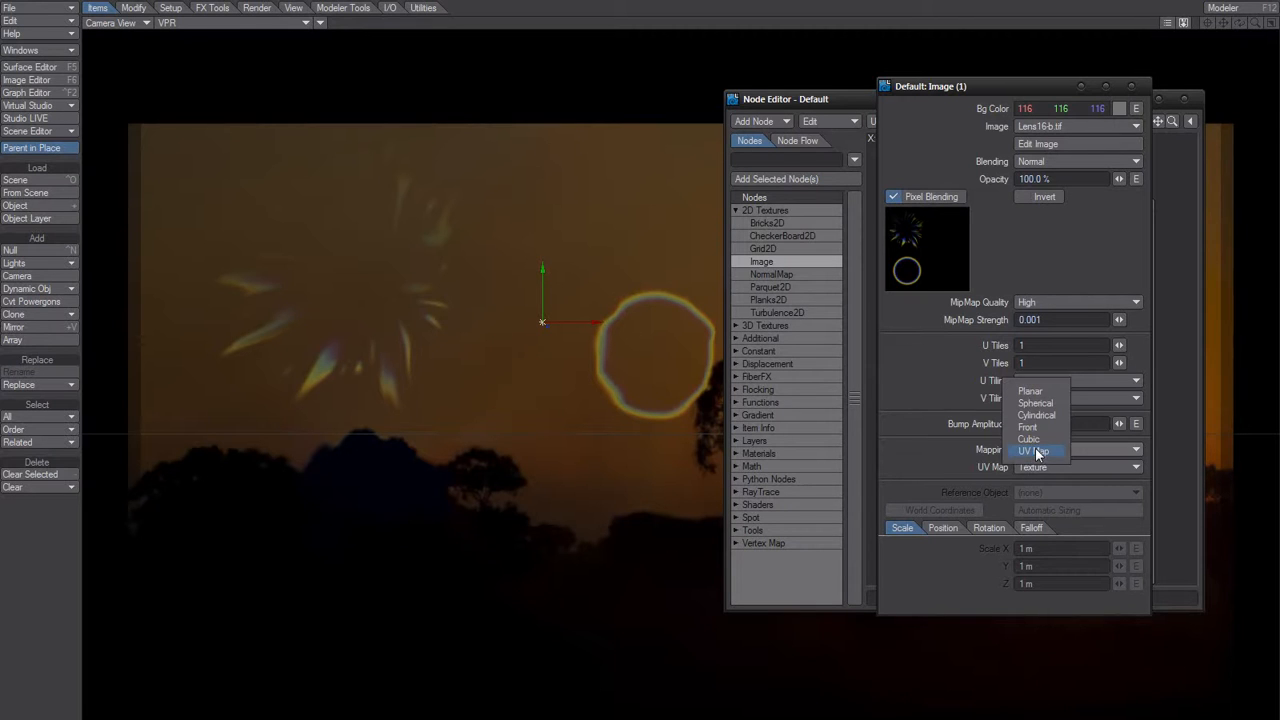
{"action": "left_click", "coordinate": [1048, 466]}
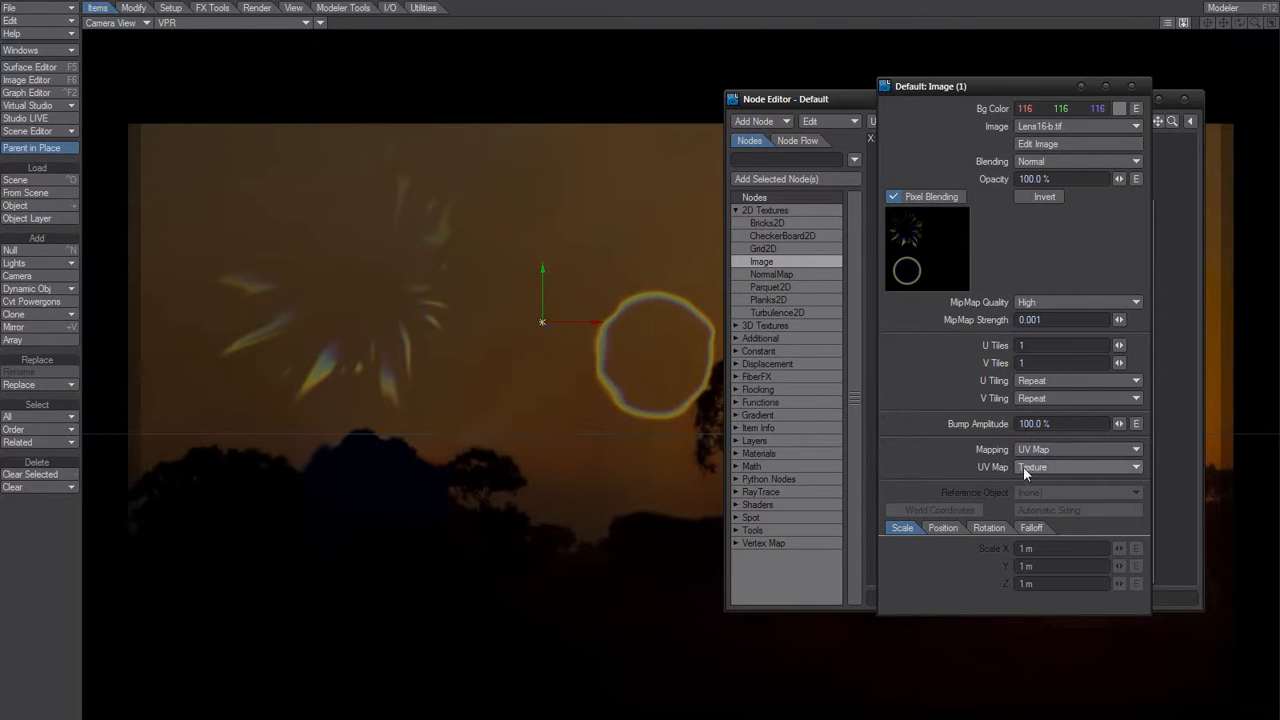
{"action": "left_click", "coordinate": [1023, 466]}
{"action": "left_click", "coordinate": [904, 467]}
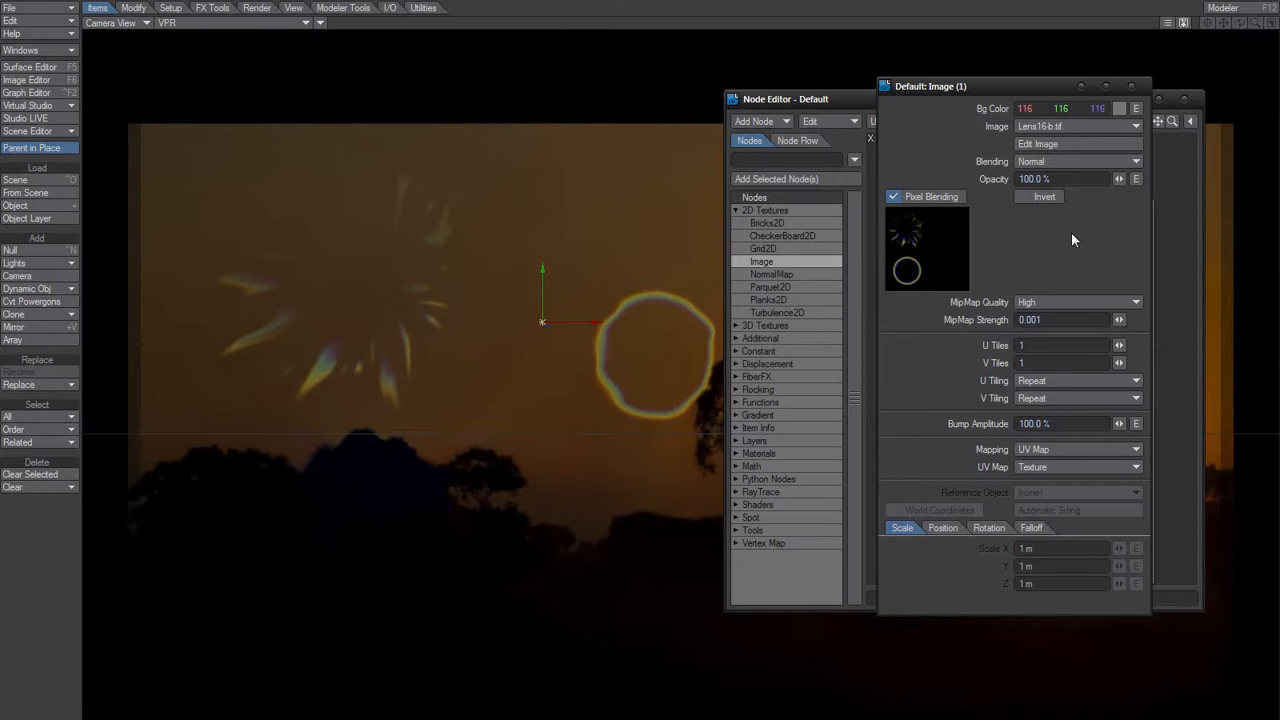
Switch the image node's blending mode to Additive.
{"action": "left_click", "coordinate": [1039, 160]}
{"action": "left_click", "coordinate": [1041, 176]}
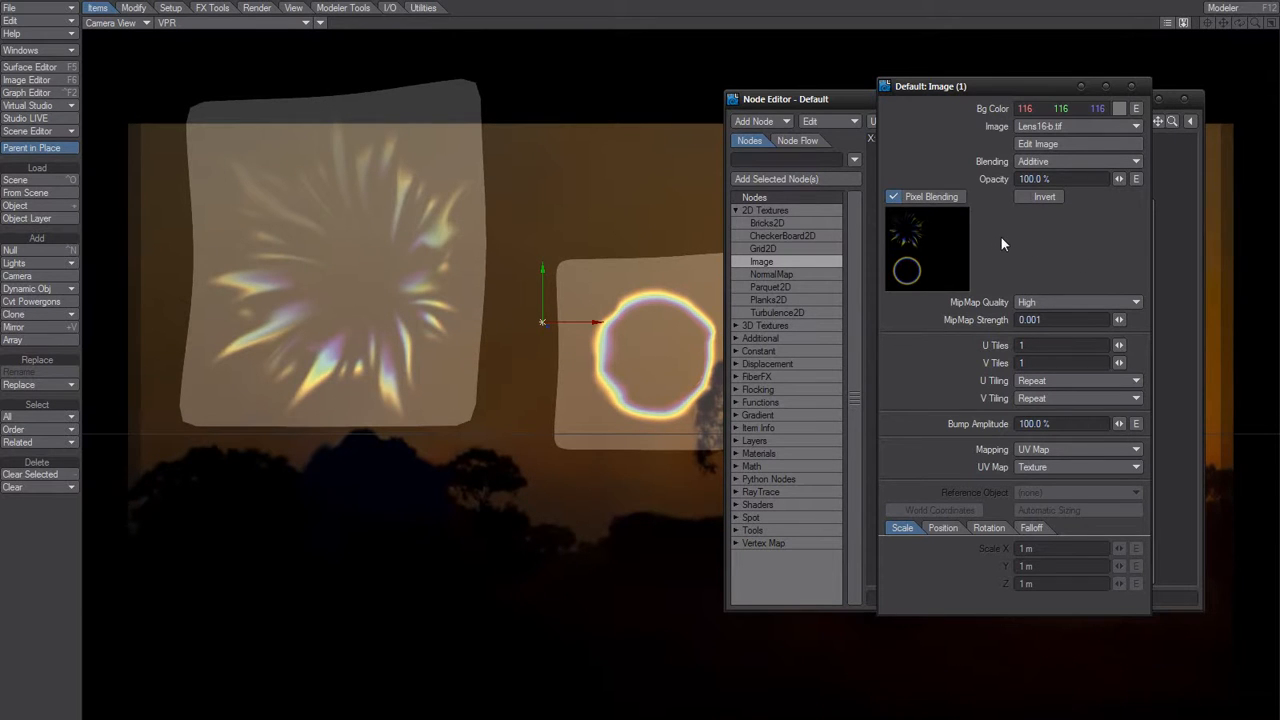
Try Subtractive and then Multiply as the image node's blending mode to compare the flare in the render preview.
{"action": "left_click", "coordinate": [1047, 162]}
{"action": "left_click", "coordinate": [1043, 175]}
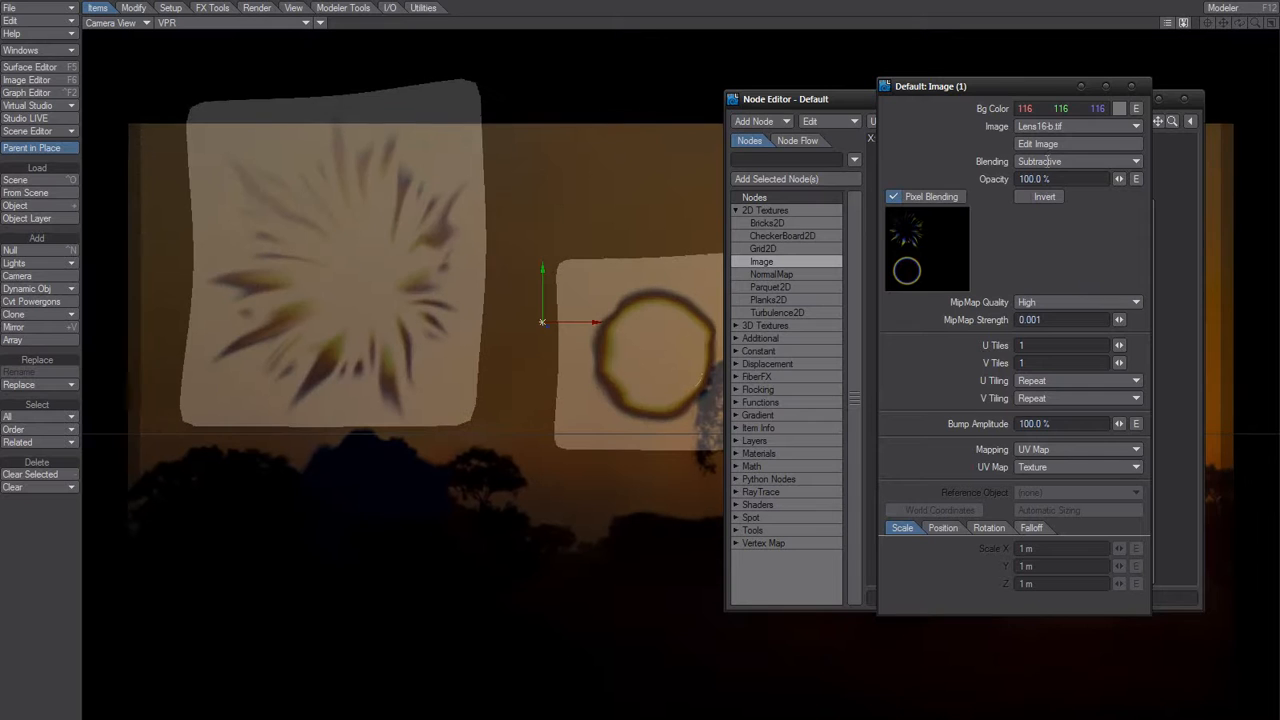
{"action": "left_click", "coordinate": [1040, 163]}
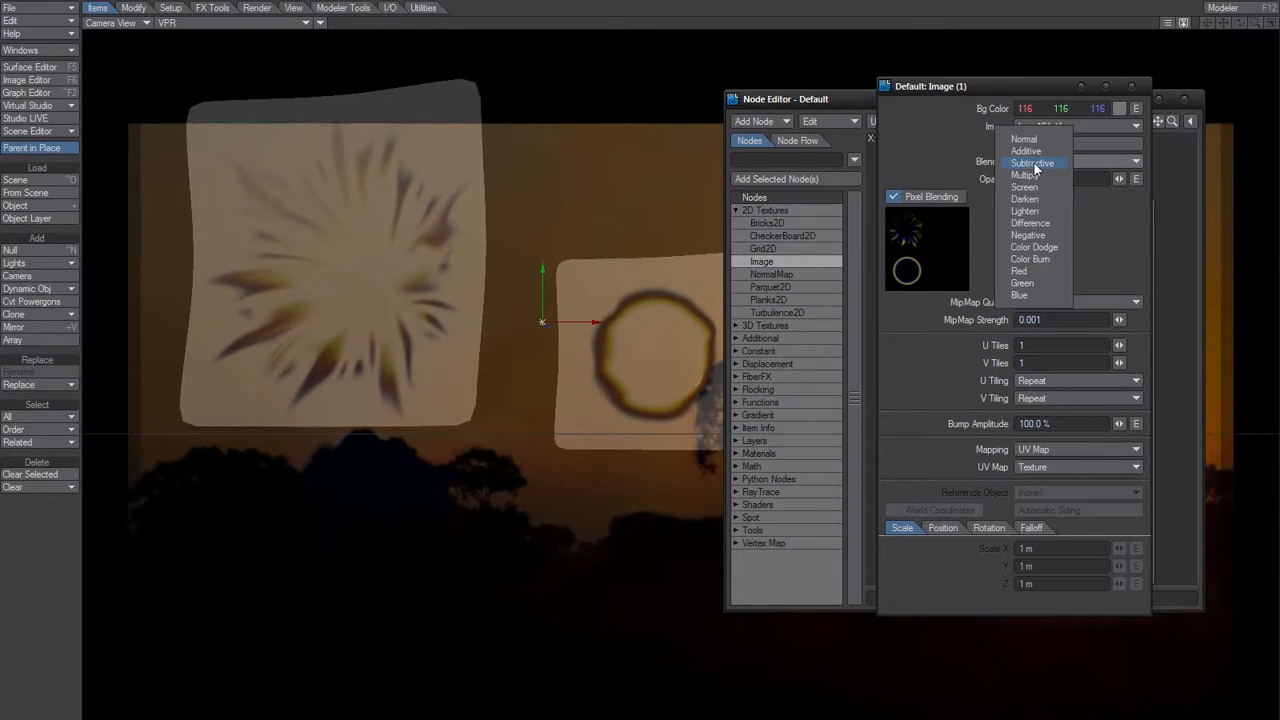
{"action": "left_click", "coordinate": [1027, 175]}
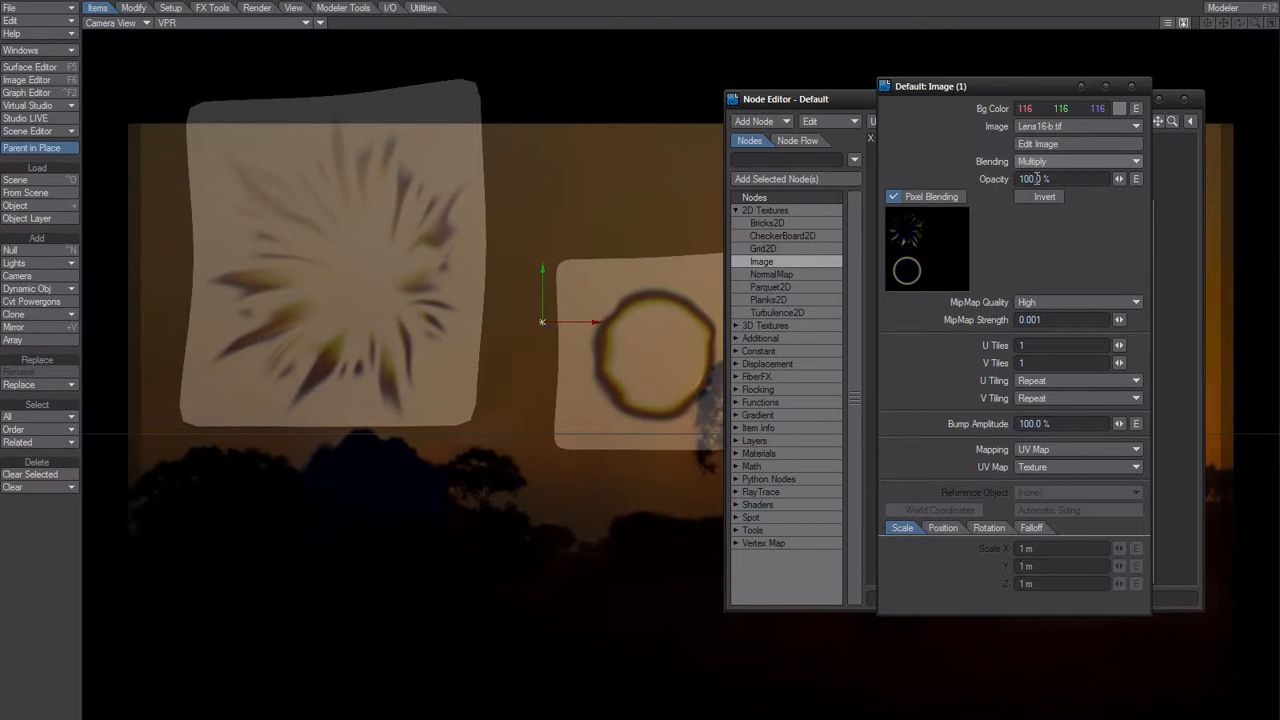
Try Screen and then Darken as the image node's blending mode.
{"action": "left_click", "coordinate": [1045, 162]}
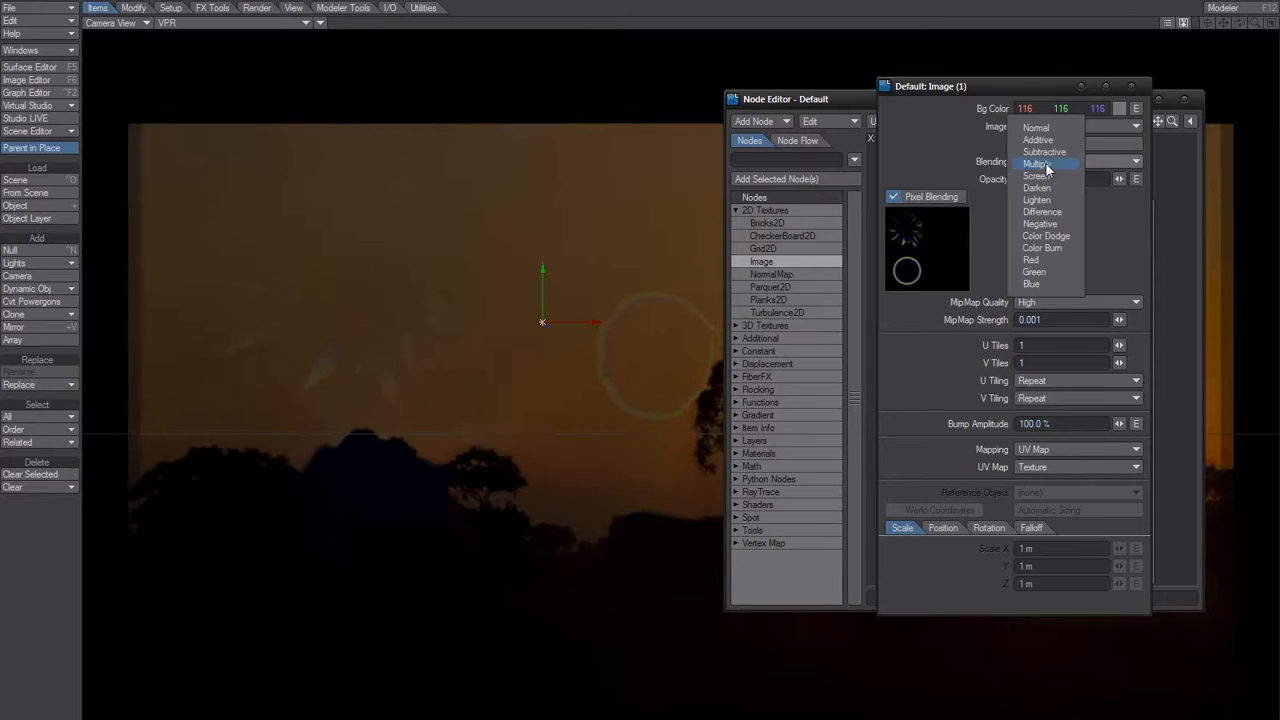
{"action": "left_click", "coordinate": [1040, 176]}
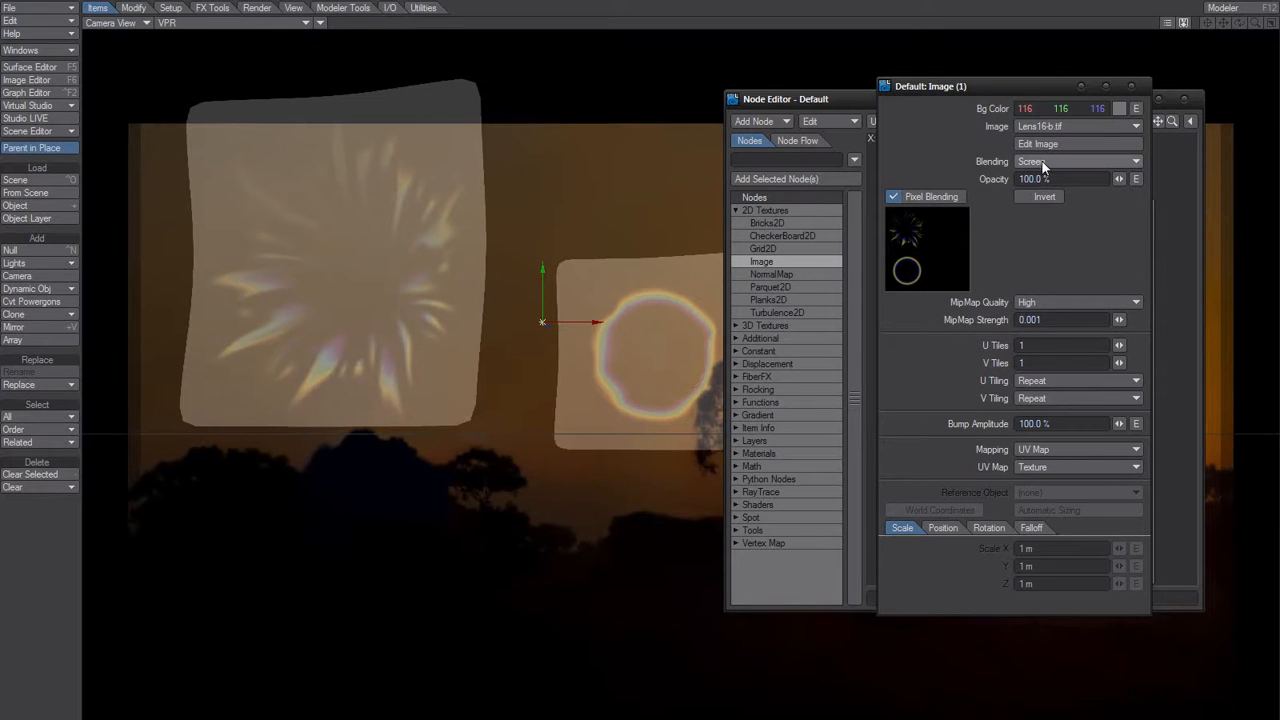
{"action": "left_click", "coordinate": [1040, 162]}
{"action": "left_click", "coordinate": [1040, 177]}
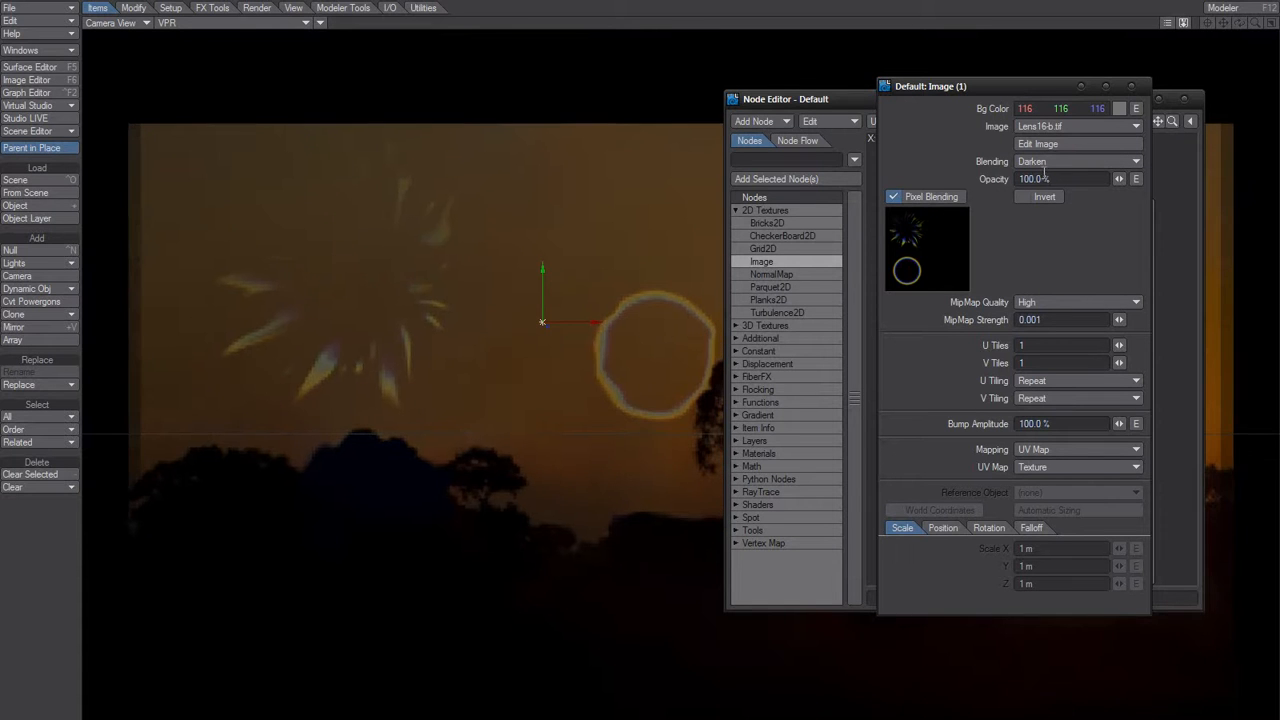
Try Lighten as the image node's blending mode.
{"action": "left_click", "coordinate": [1040, 162]}
{"action": "left_click", "coordinate": [1032, 96]}
{"action": "left_click", "coordinate": [1036, 161]}
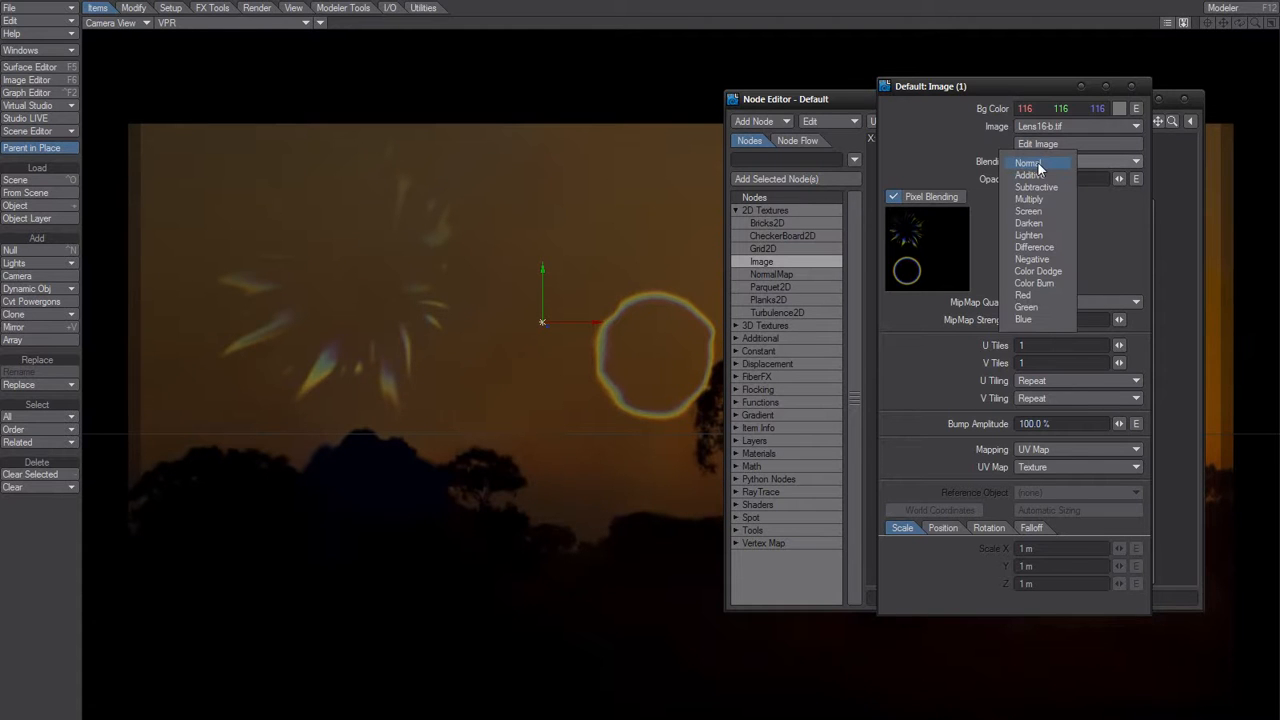
{"action": "left_click", "coordinate": [1029, 236]}
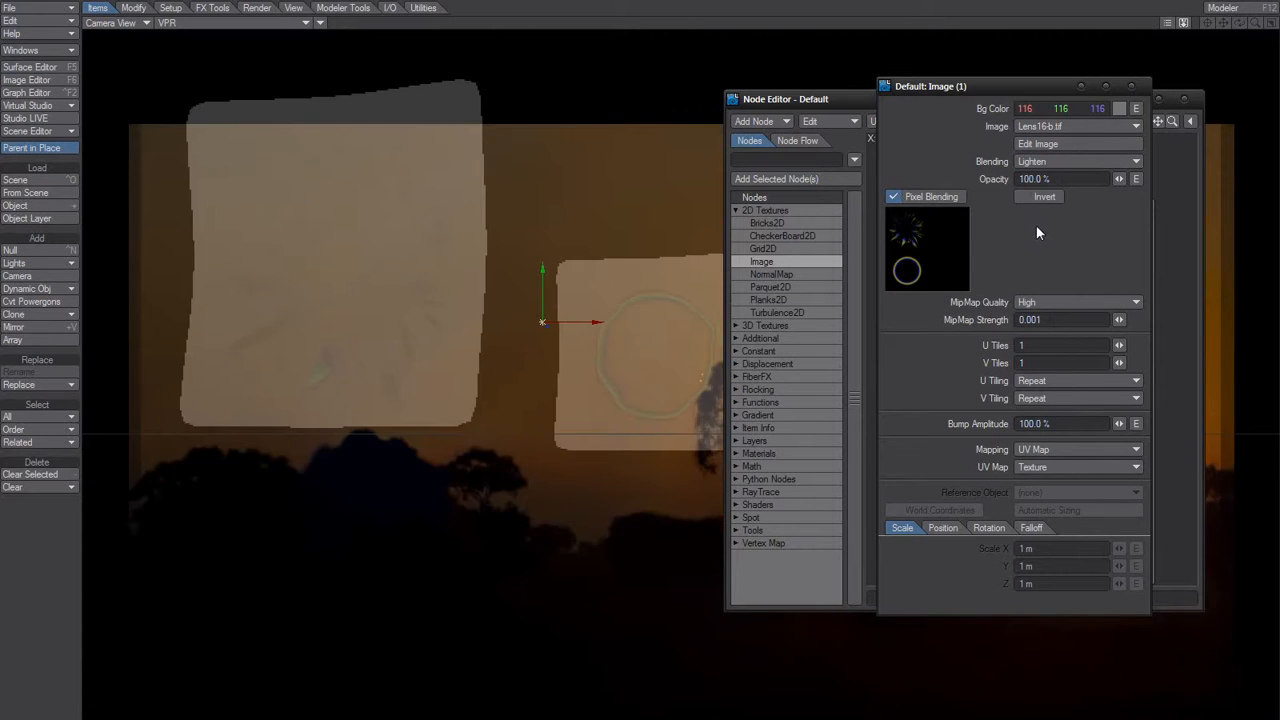
Try Difference as the image node's blending mode and toggle its Invert option.
{"action": "left_click", "coordinate": [1044, 163]}
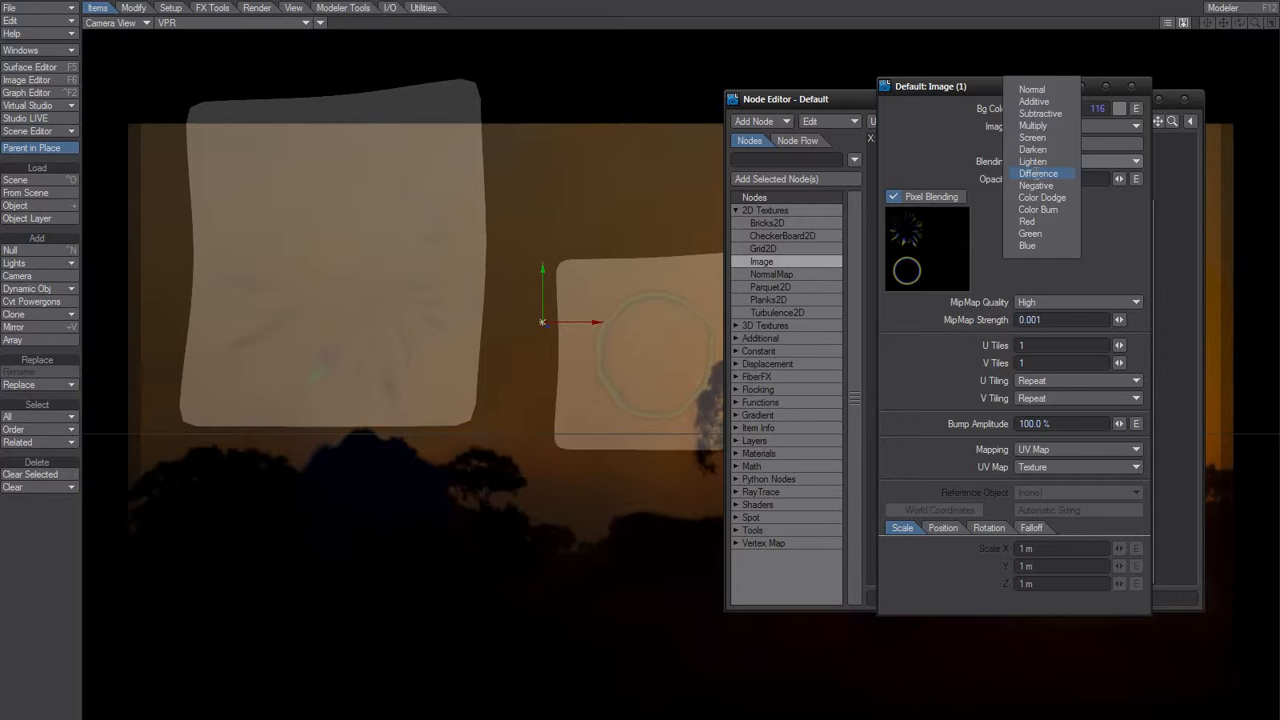
{"action": "left_click", "coordinate": [1040, 176]}
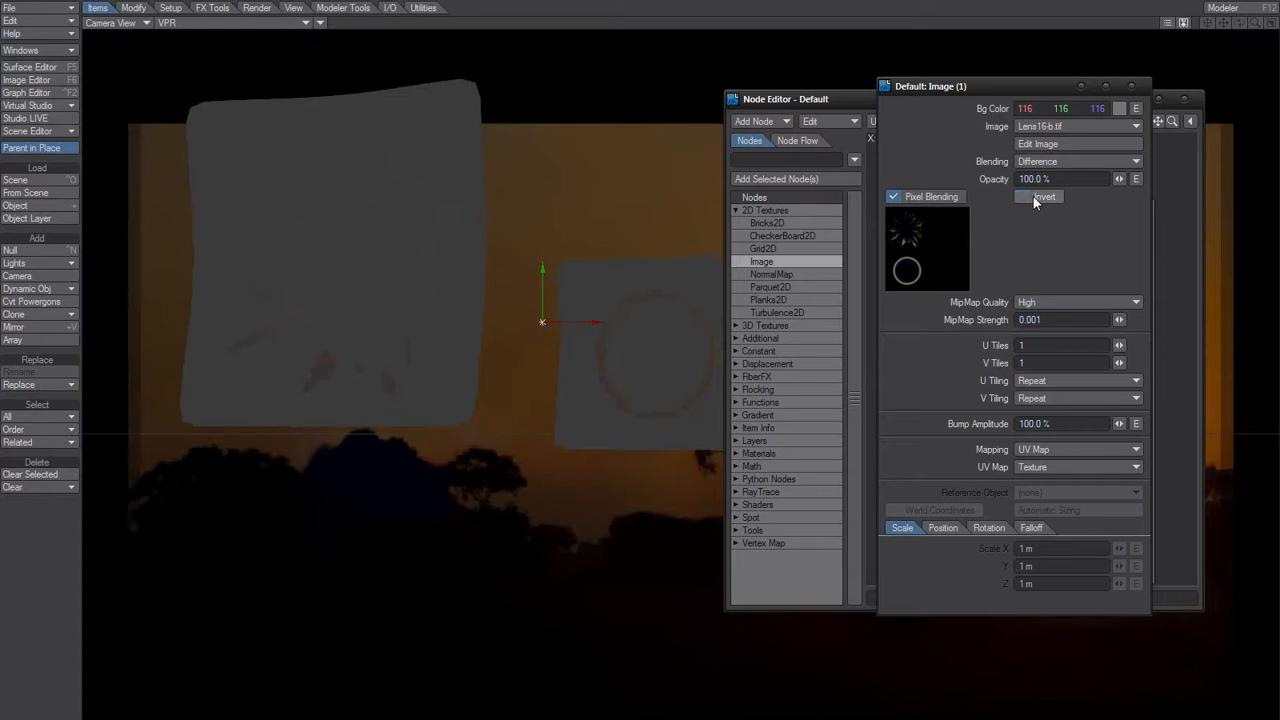
{"action": "left_click", "coordinate": [1034, 196]}
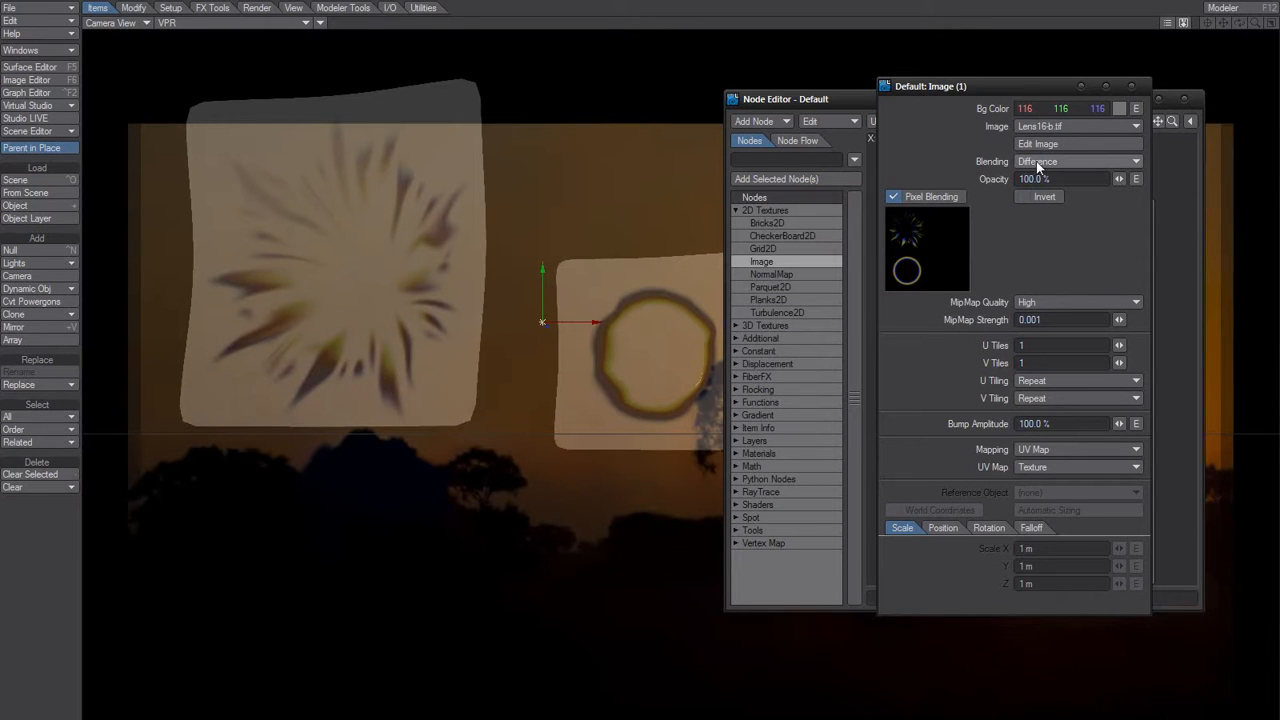
Set the image node's blending mode to Color Dodge.
{"action": "left_click", "coordinate": [1040, 166]}
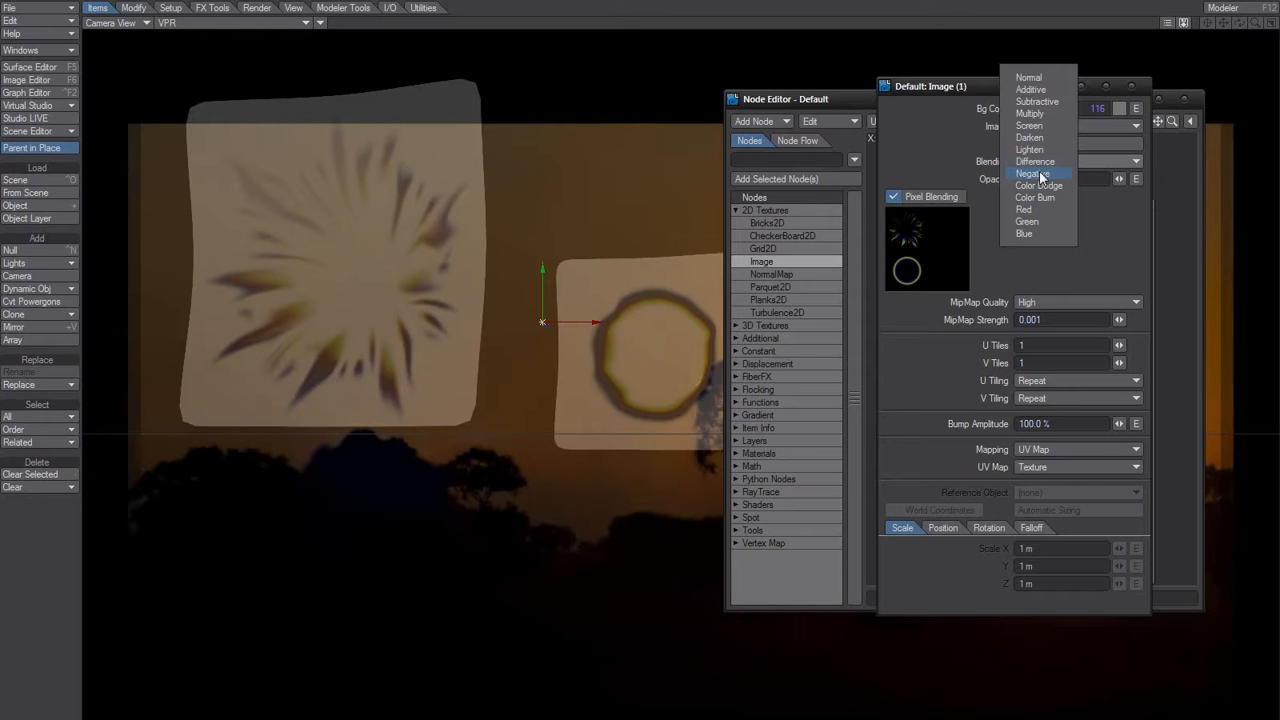
{"action": "left_click", "coordinate": [1038, 186]}
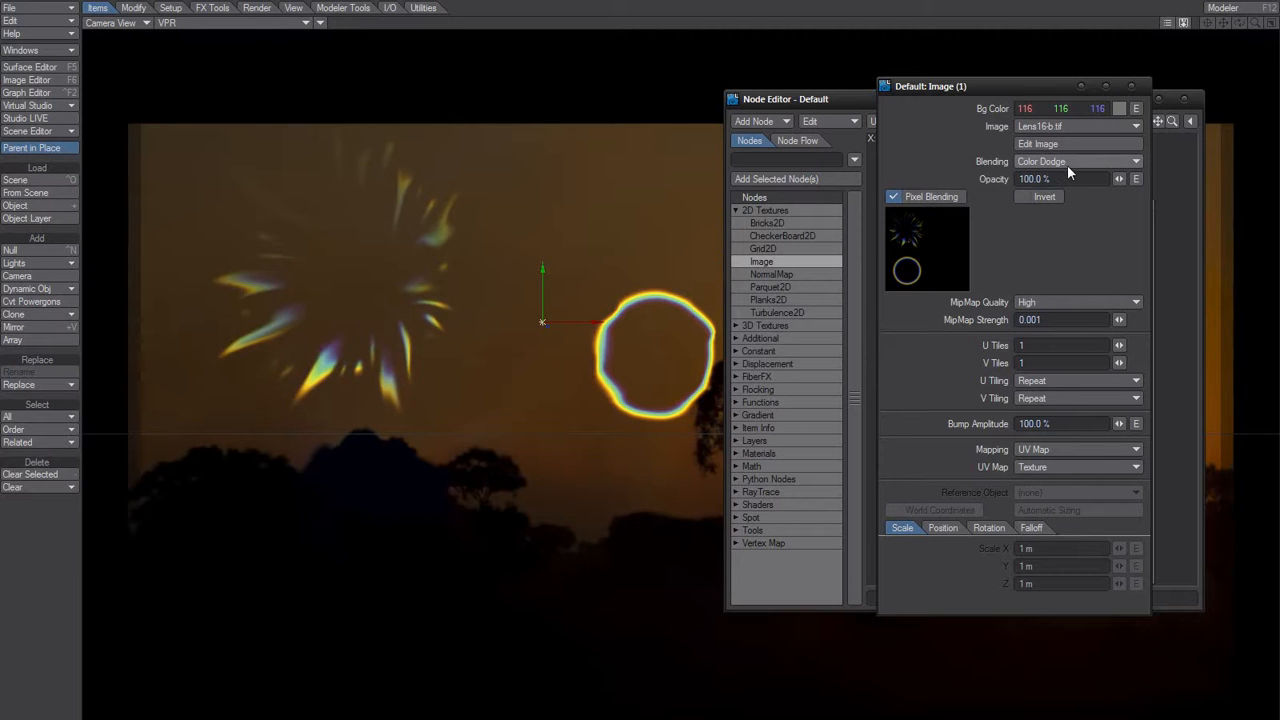
Try black (000 000 000) and then dark grey (059 059 059) as the image node's Bg Color.
{"action": "left_click", "coordinate": [1119, 108]}
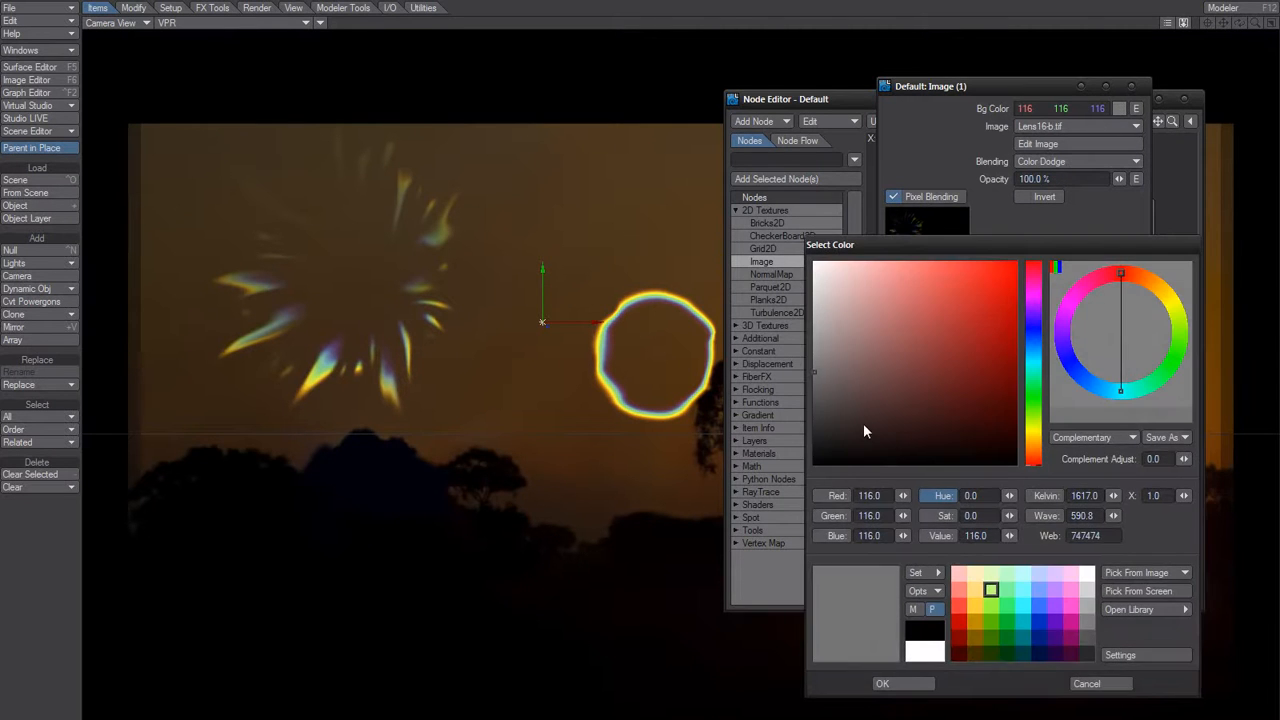
{"action": "left_click", "coordinate": [814, 463]}
{"action": "left_click", "coordinate": [883, 684]}
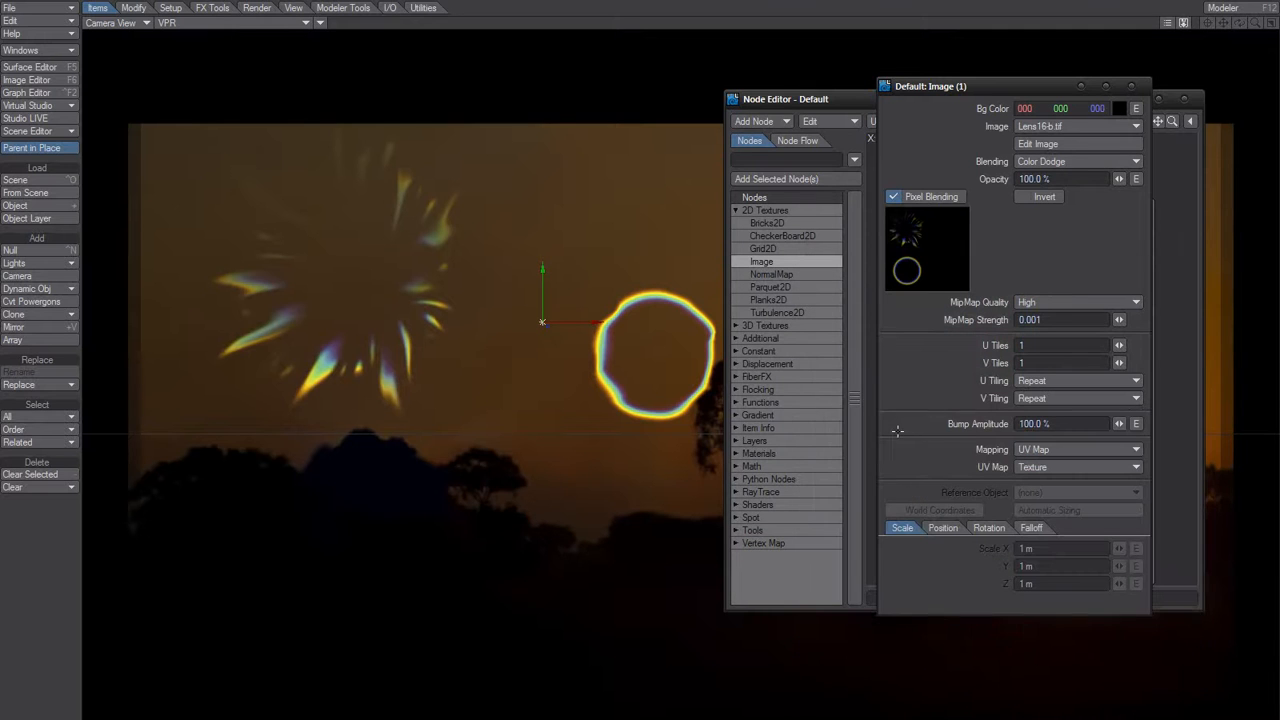
{"action": "left_click", "coordinate": [1119, 108]}
{"action": "left_click", "coordinate": [815, 416]}
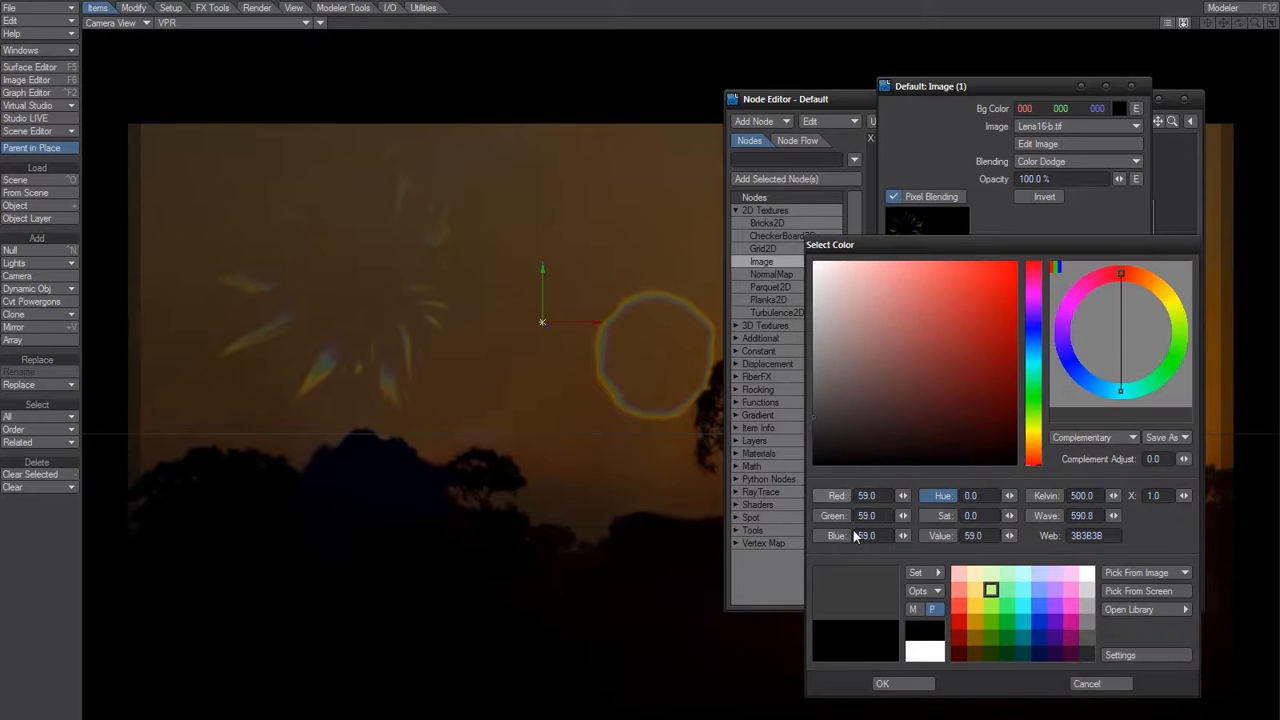
{"action": "left_click", "coordinate": [883, 684]}
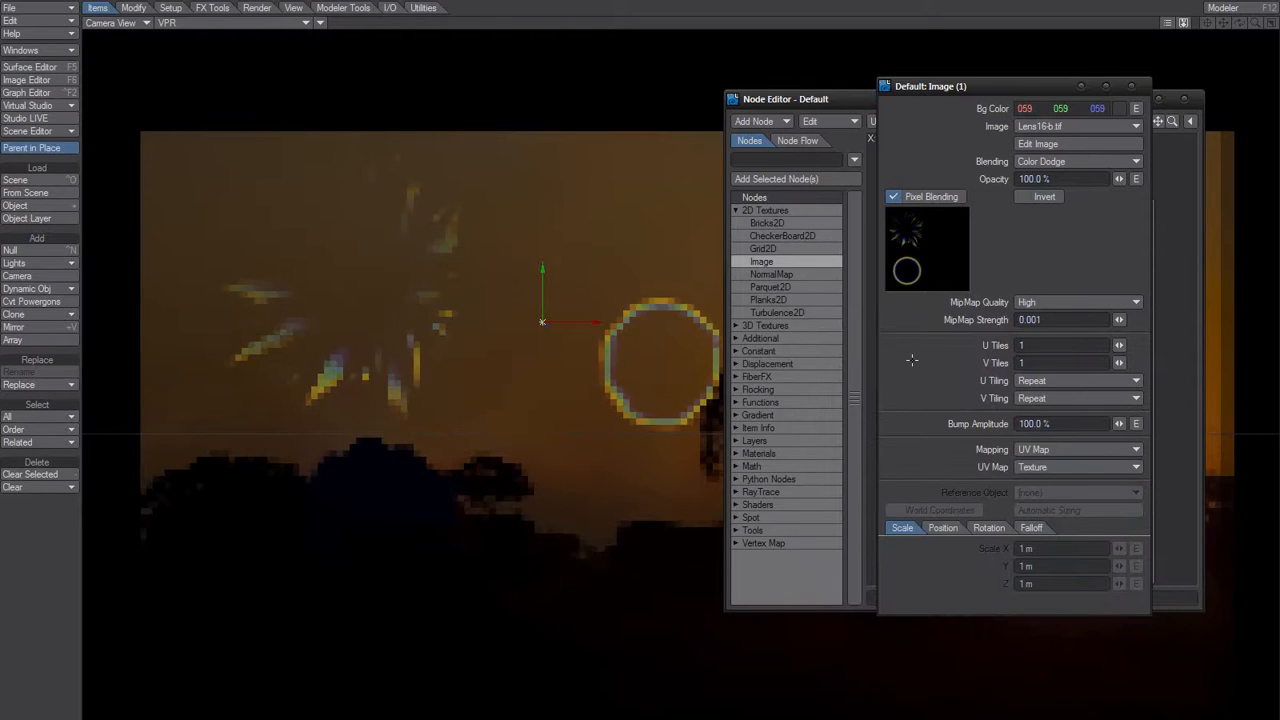
Set the image node's Bg Color to mid grey (092 092 092).
{"action": "left_click", "coordinate": [1128, 108]}
{"action": "left_click", "coordinate": [814, 391]}
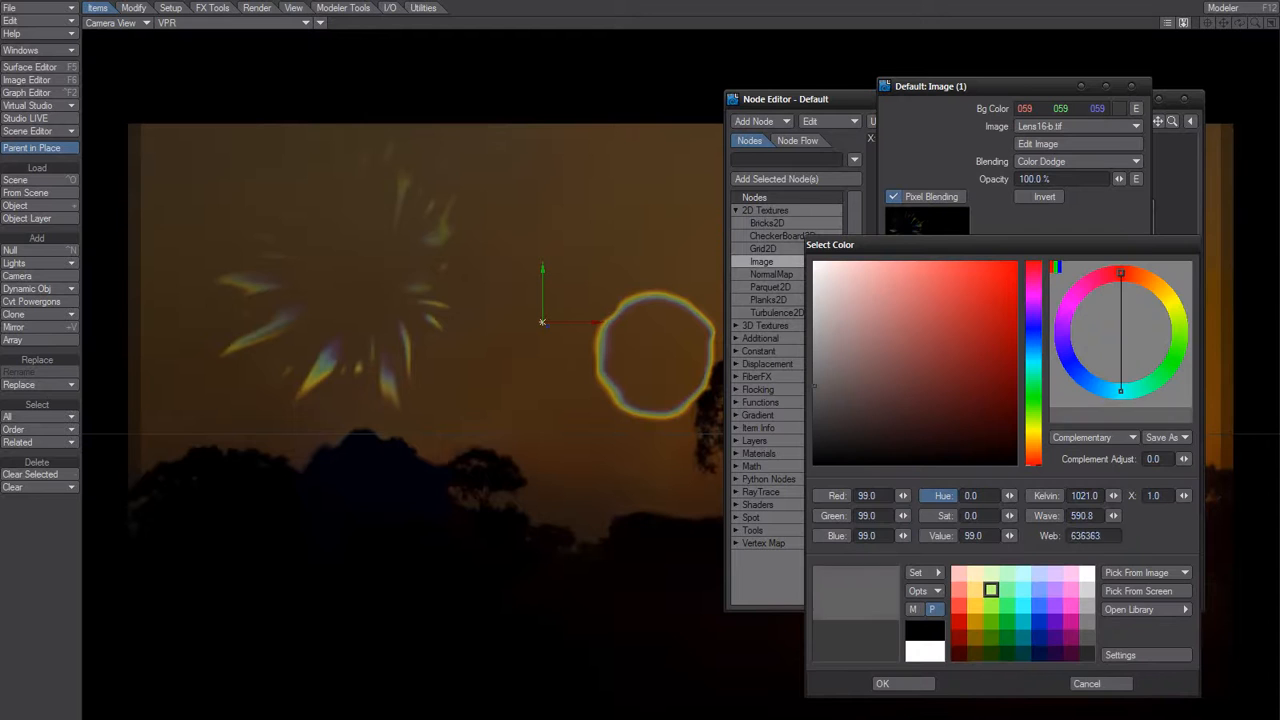
{"action": "left_click", "coordinate": [911, 684]}
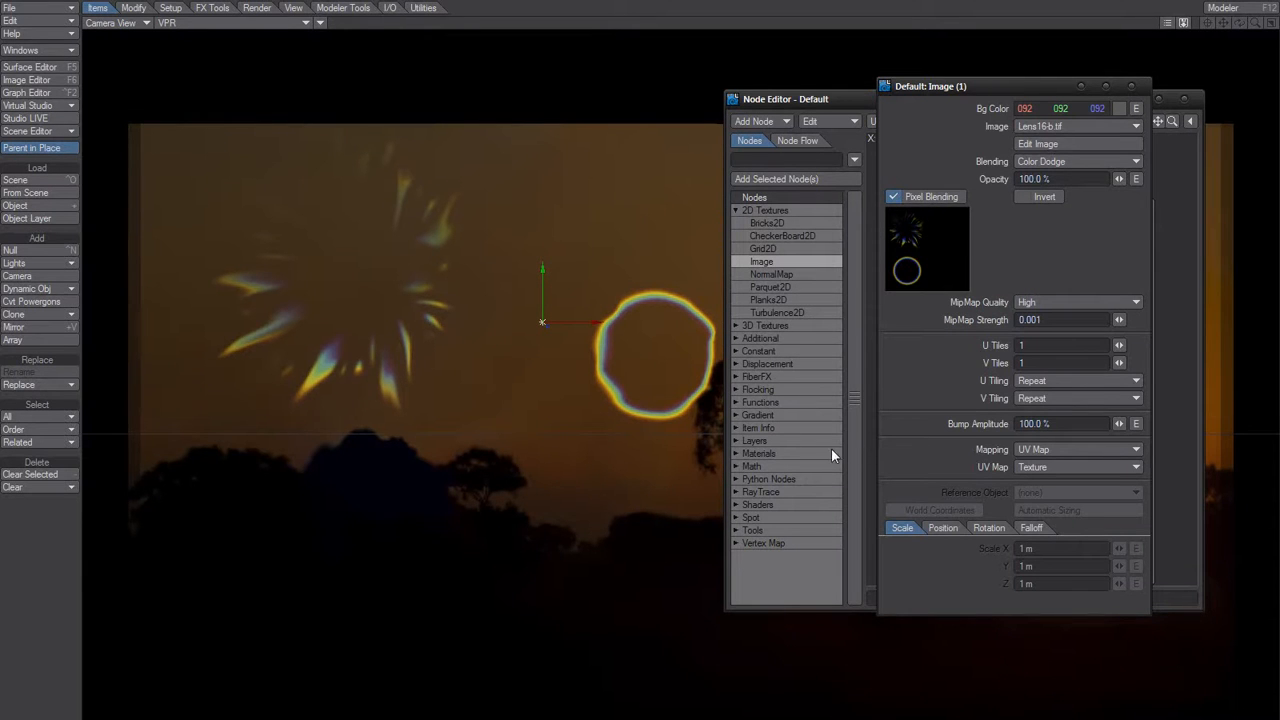
Lower the image node's opacity to 76.5 % to compare the flare, and restore it to 100 %.
{"action": "left_click_drag", "start_coordinate": [1119, 179], "coordinate": [1095, 179]}
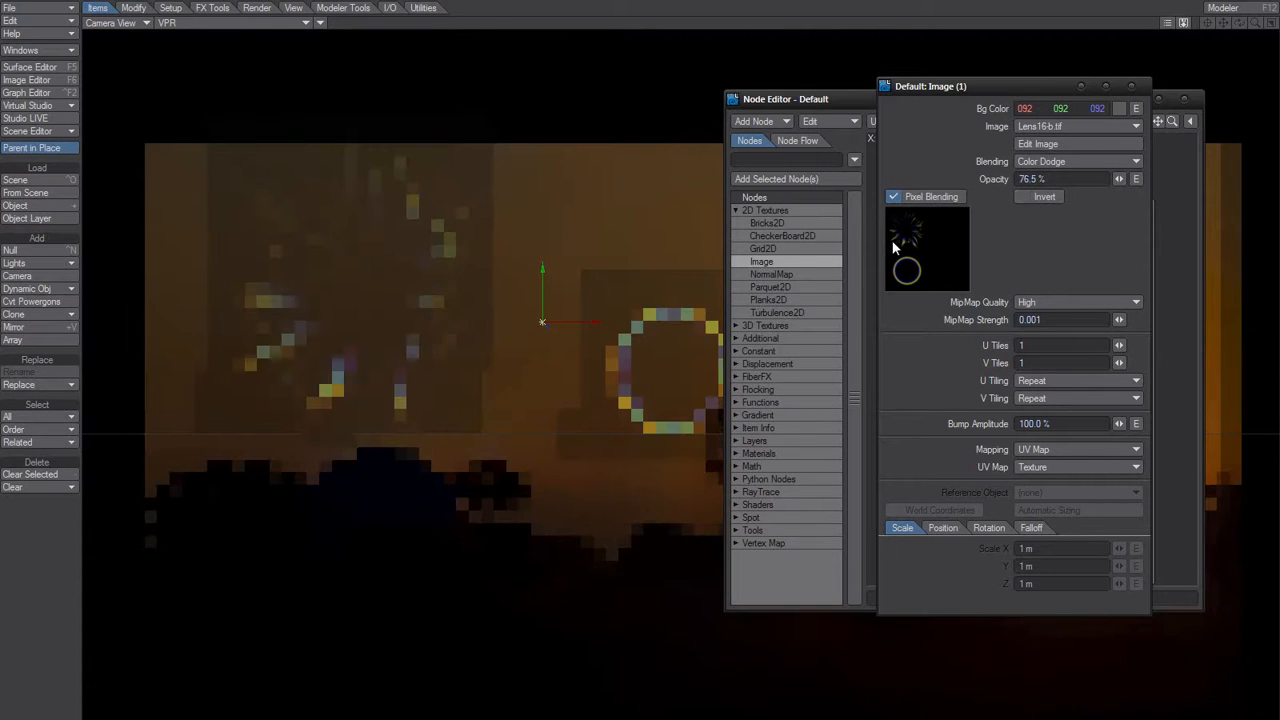
{"action": "left_click", "coordinate": [1046, 182]}
{"action": "type", "text": "100"}
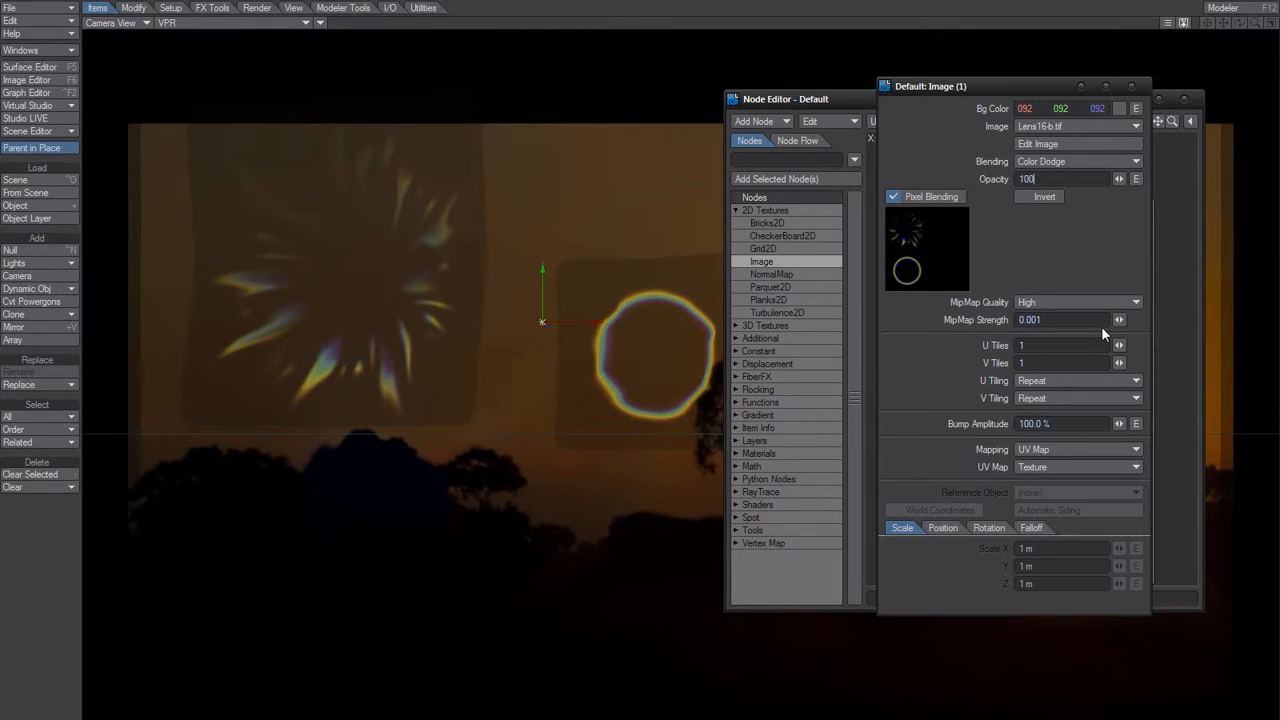
{"action": "key", "text": "Return"}
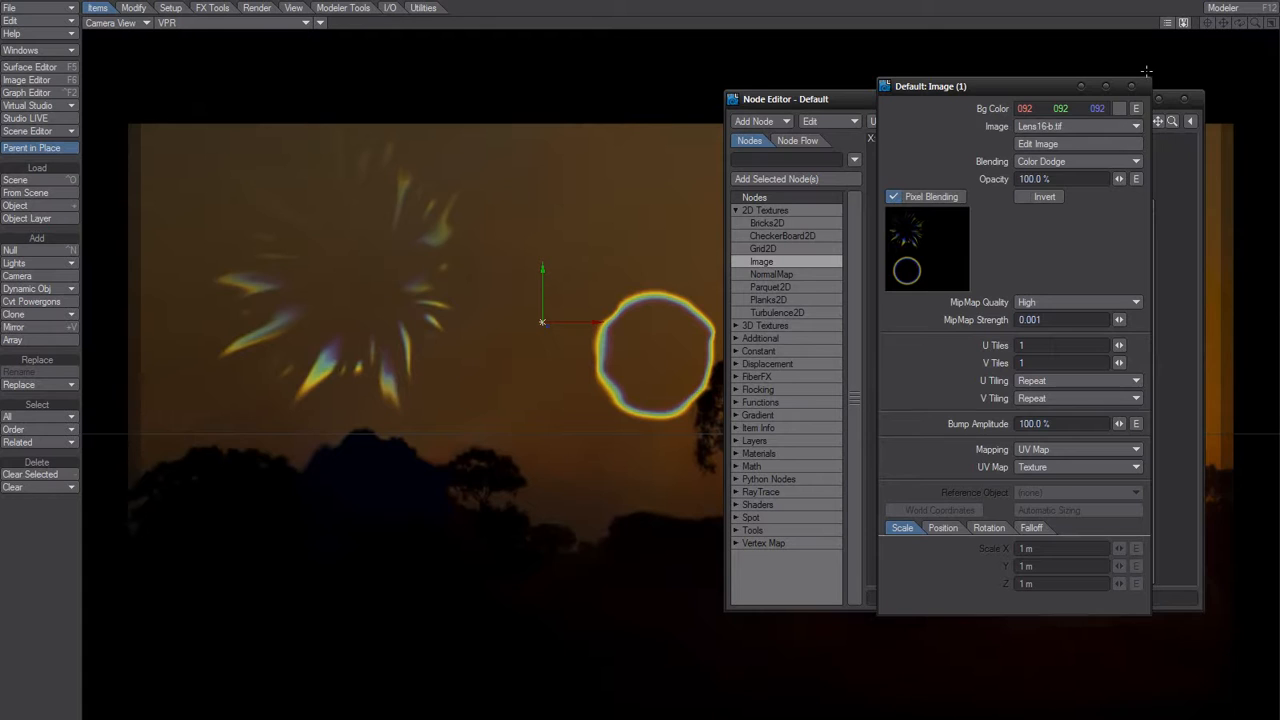
Close the image node settings, and in the lens object's properties turn the Light exclusion off and back on.
{"action": "left_click", "coordinate": [1128, 86]}
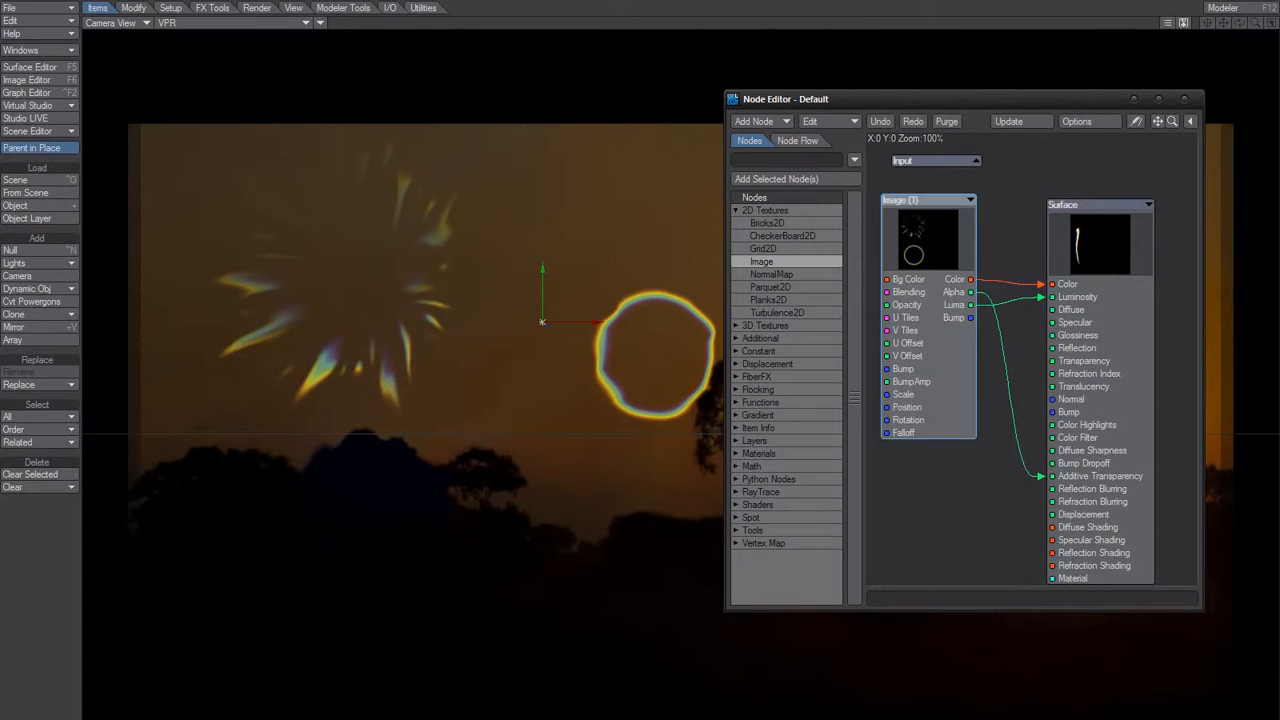
{"action": "key", "text": "p"}
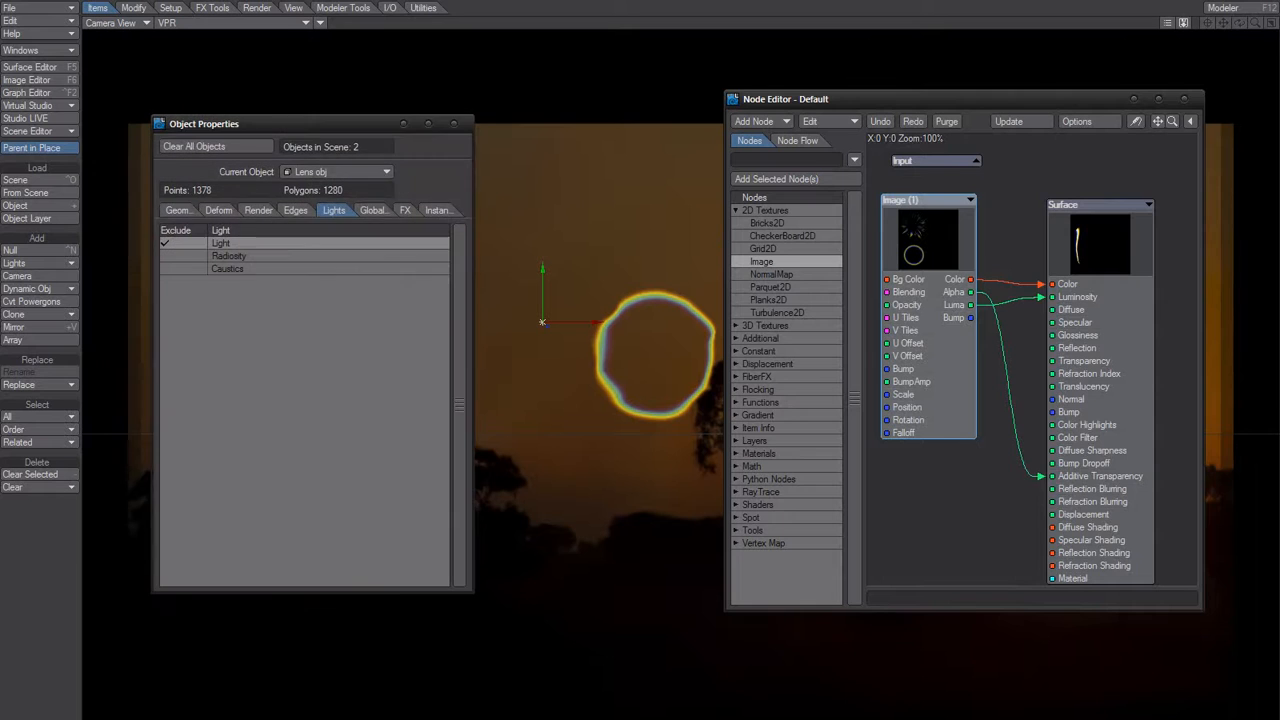
{"action": "left_click", "coordinate": [168, 243]}
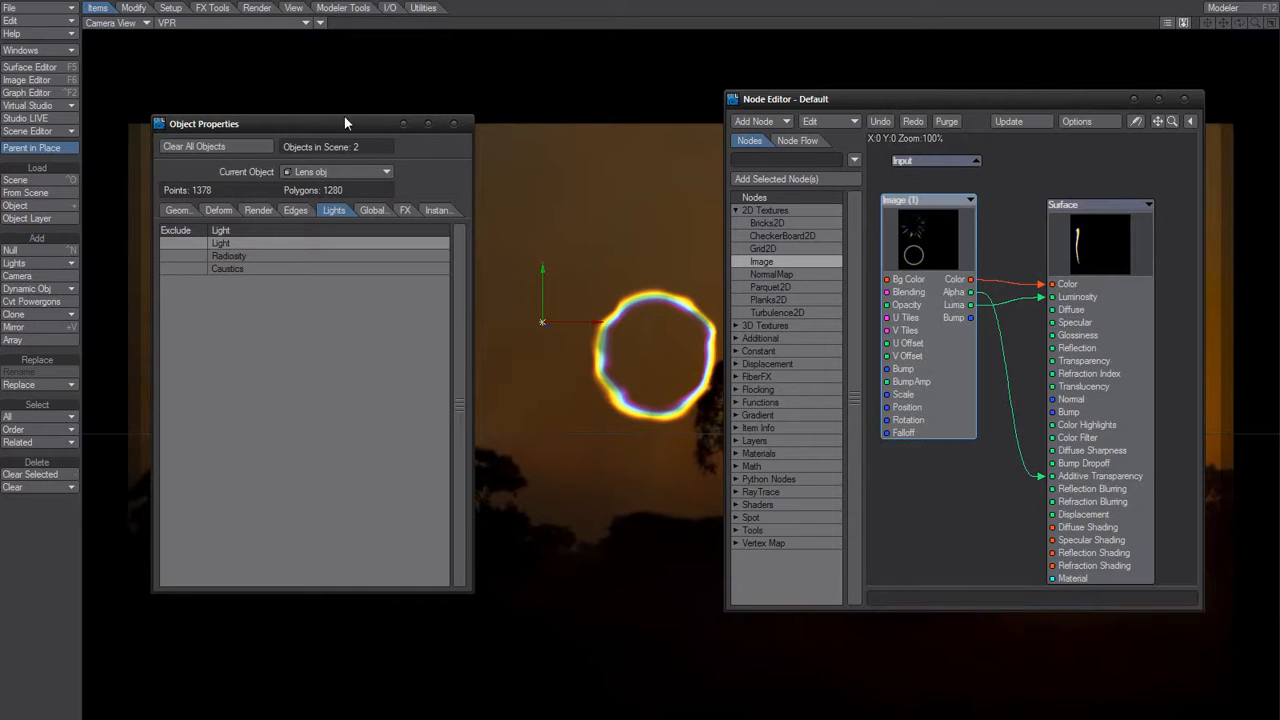
{"action": "left_click_drag", "start_coordinate": [344, 118], "coordinate": [344, 488]}
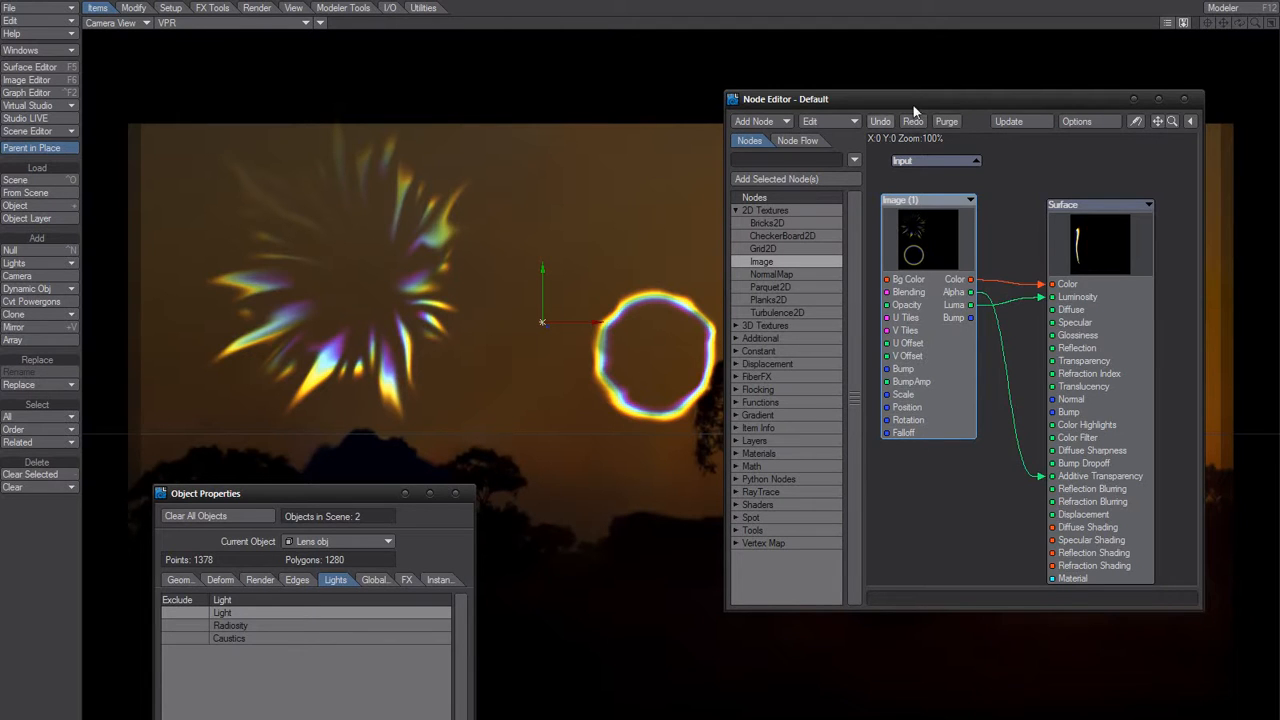
{"action": "left_click_drag", "start_coordinate": [879, 102], "coordinate": [971, 75]}
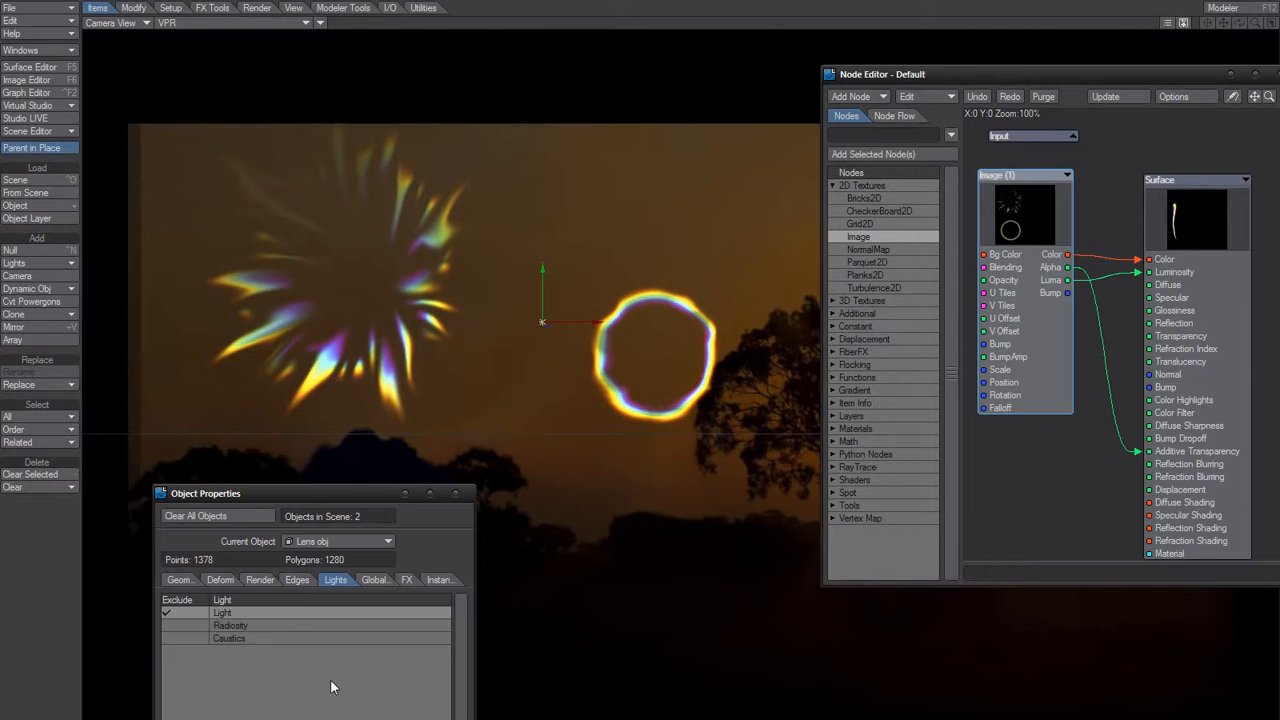
{"action": "left_click", "coordinate": [167, 612]}
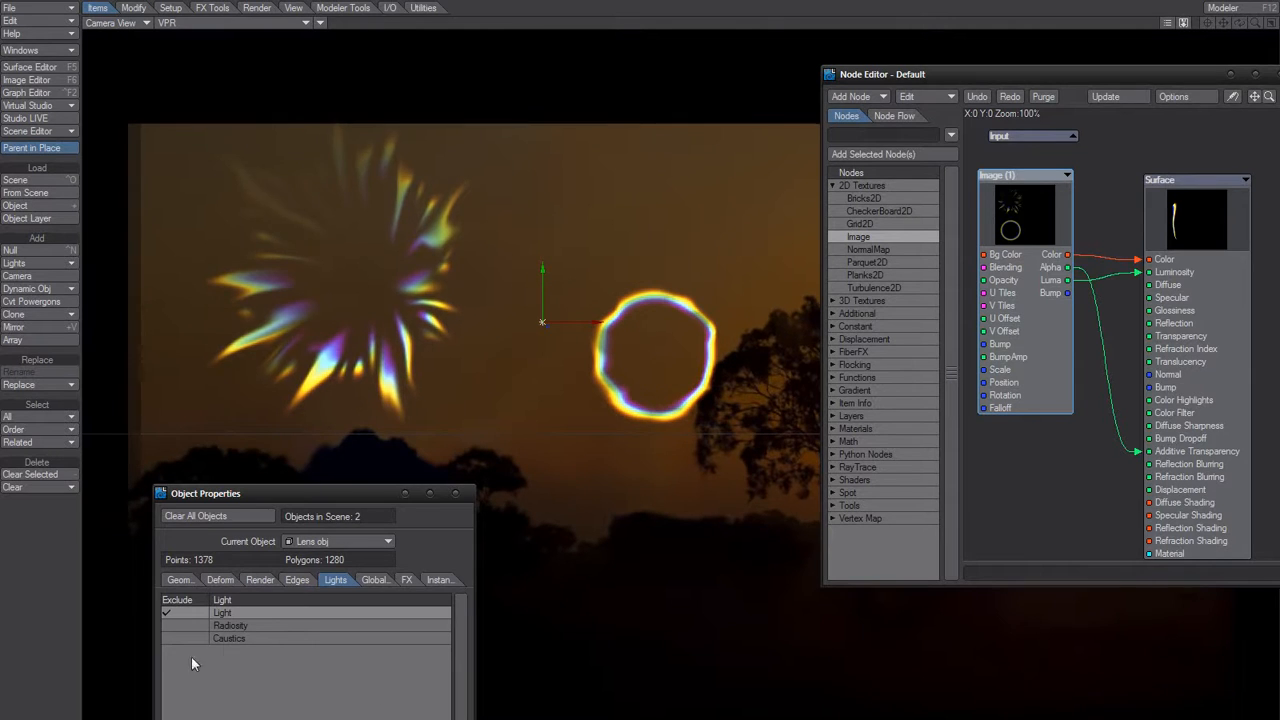
Examine the render and shadow options in the lens object's properties.
{"action": "left_click", "coordinate": [239, 582]}
{"action": "left_click", "coordinate": [260, 582]}
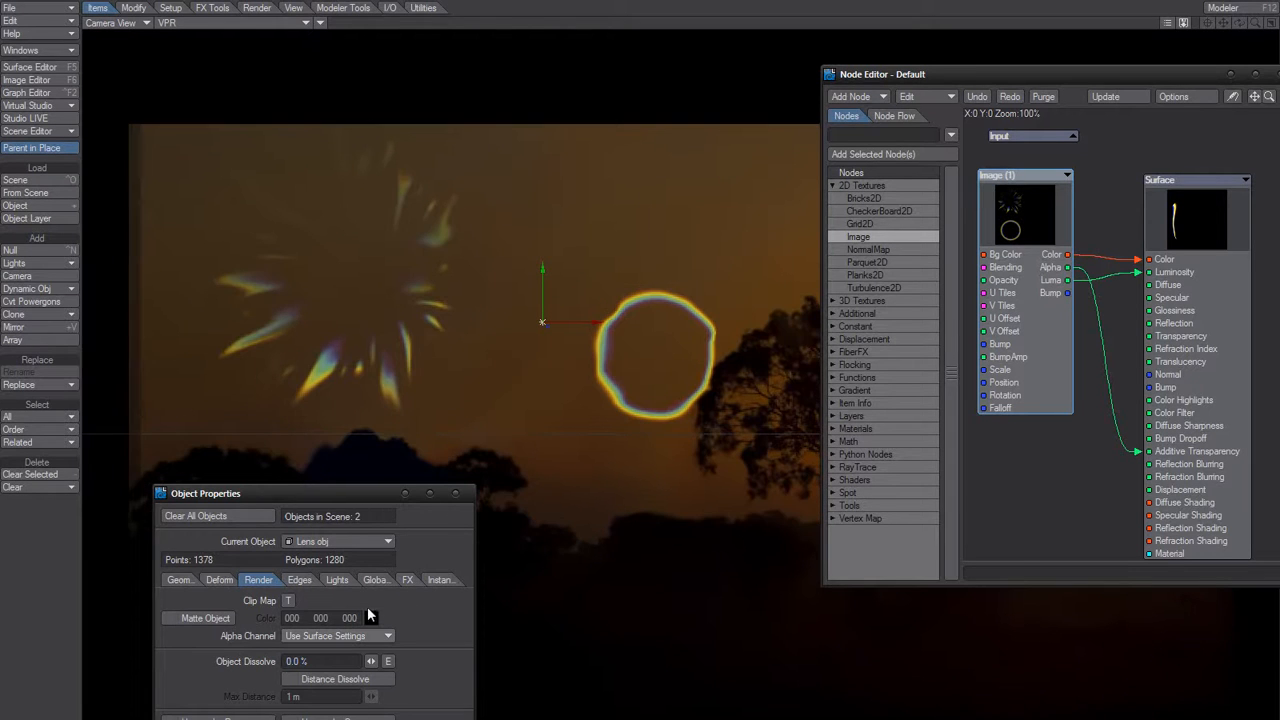
{"action": "left_click_drag", "start_coordinate": [437, 263], "coordinate": [437, 256]}
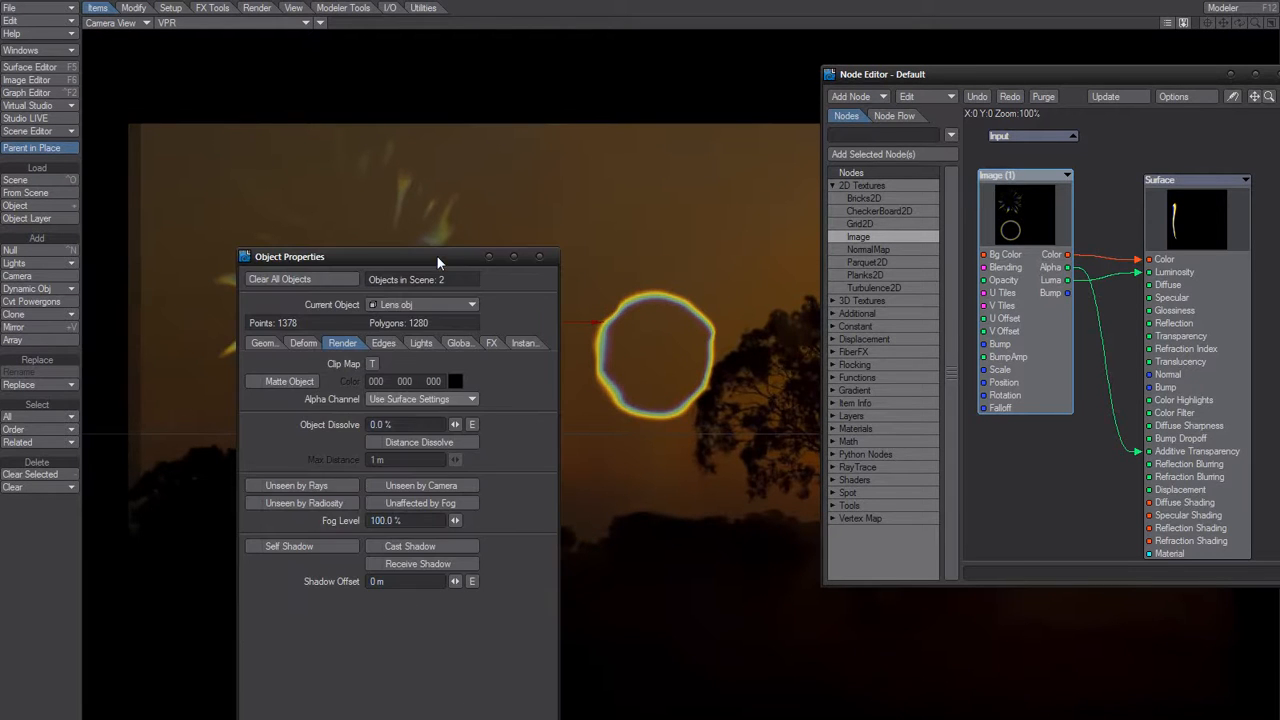
Toggle the lens object's Light exclusion off and on twice to compare the flare's brightness, leaving the Light excluded.
{"action": "left_click", "coordinate": [419, 343]}
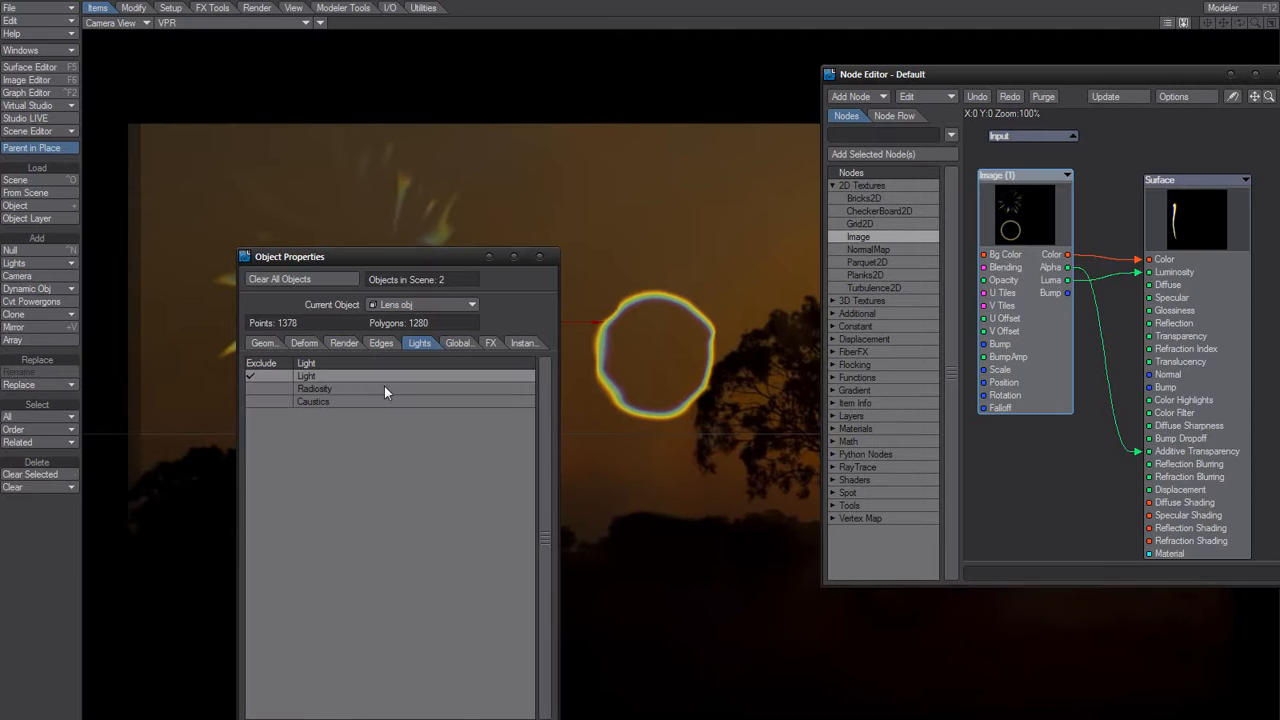
{"action": "left_click", "coordinate": [250, 375]}
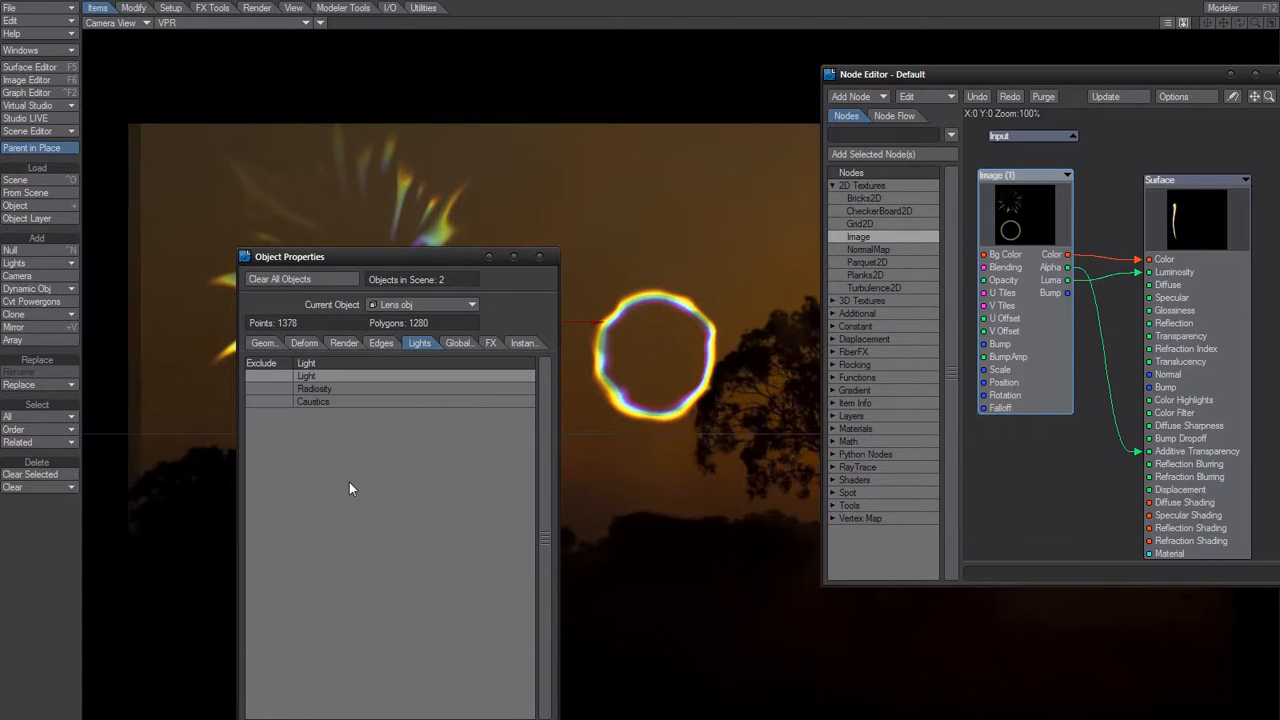
{"action": "left_click", "coordinate": [264, 374]}
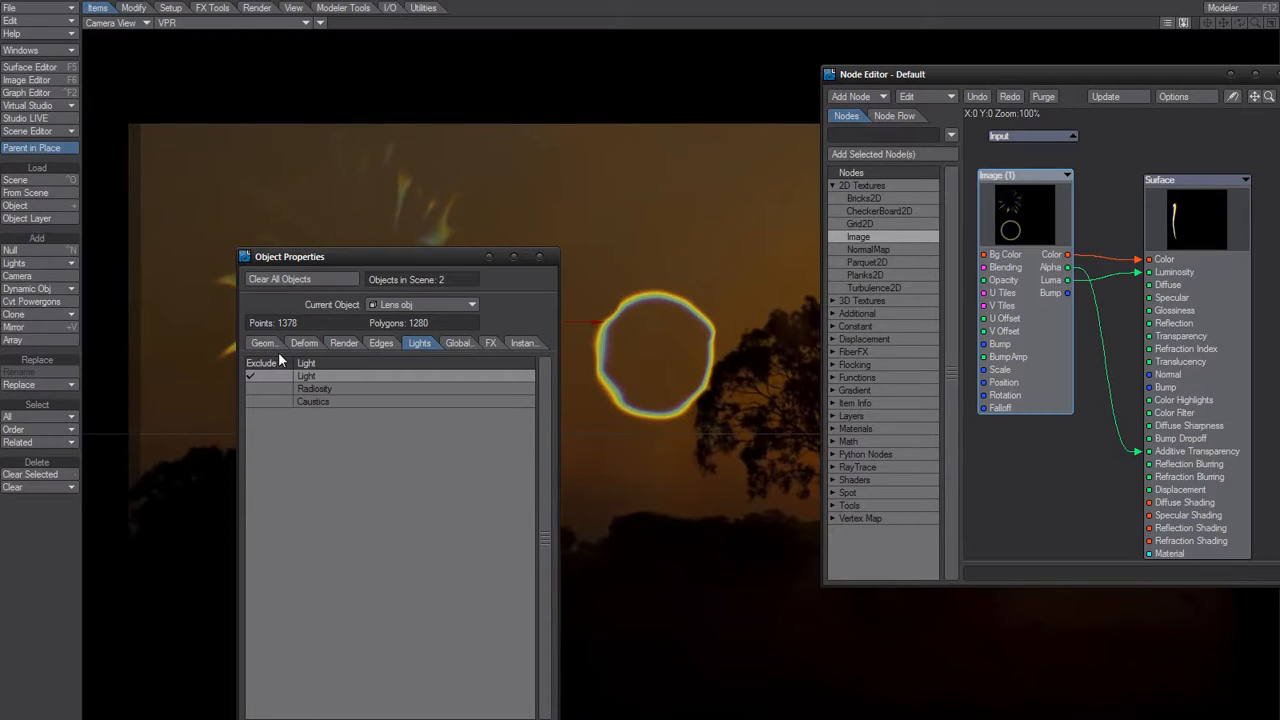
{"action": "left_click", "coordinate": [262, 378]}
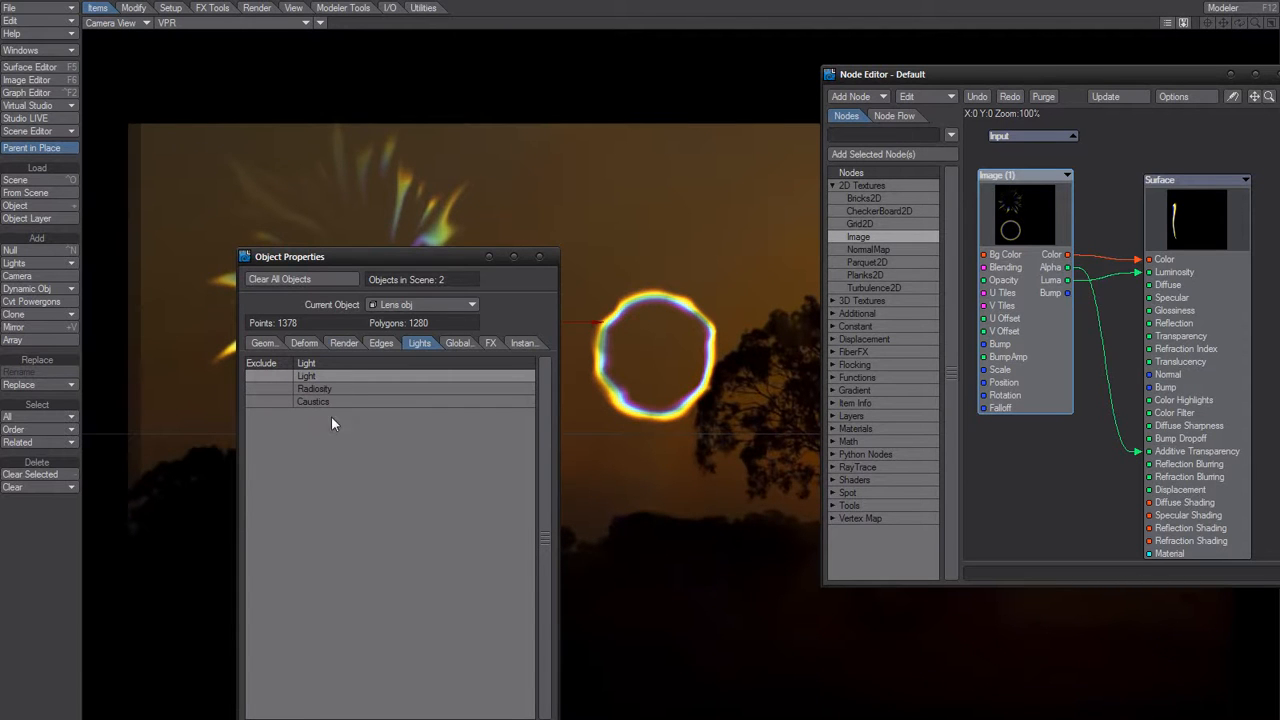
{"action": "left_click", "coordinate": [259, 376]}
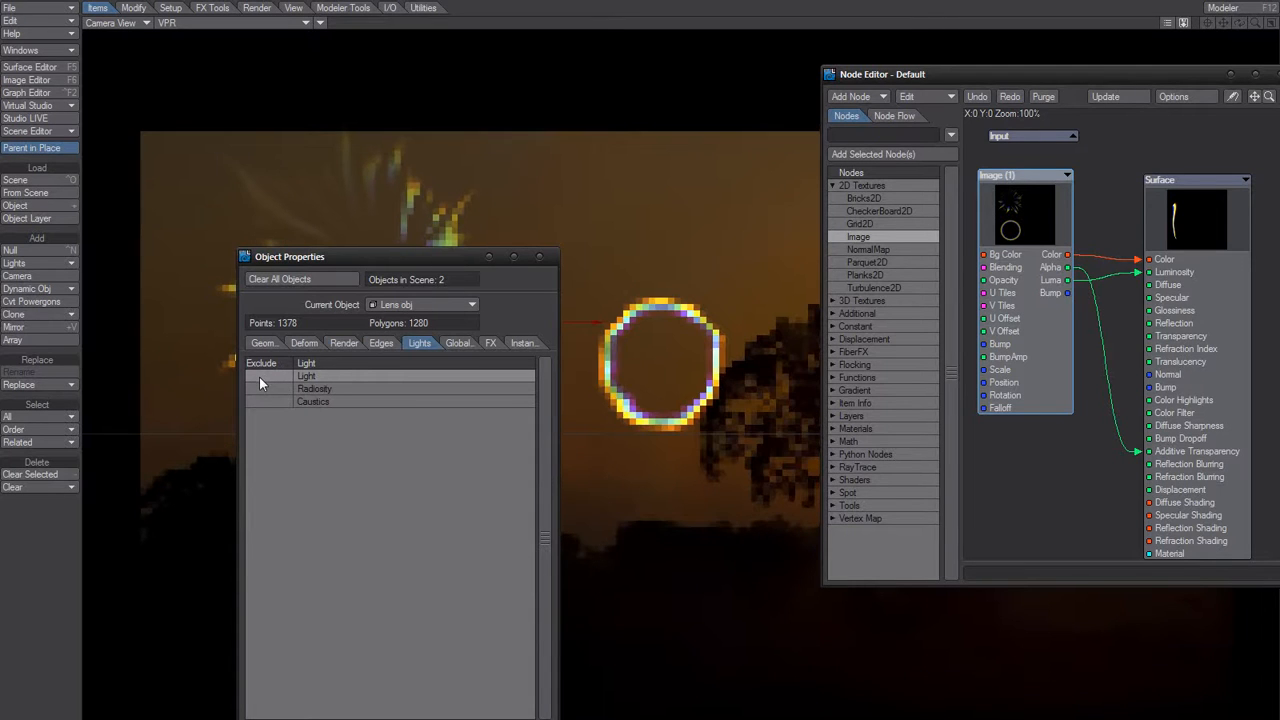
Close the lens object's properties and compare the lens meshes in Modeler with their wireframes over the flare in Layout's camera view.
{"action": "left_click", "coordinate": [540, 257]}
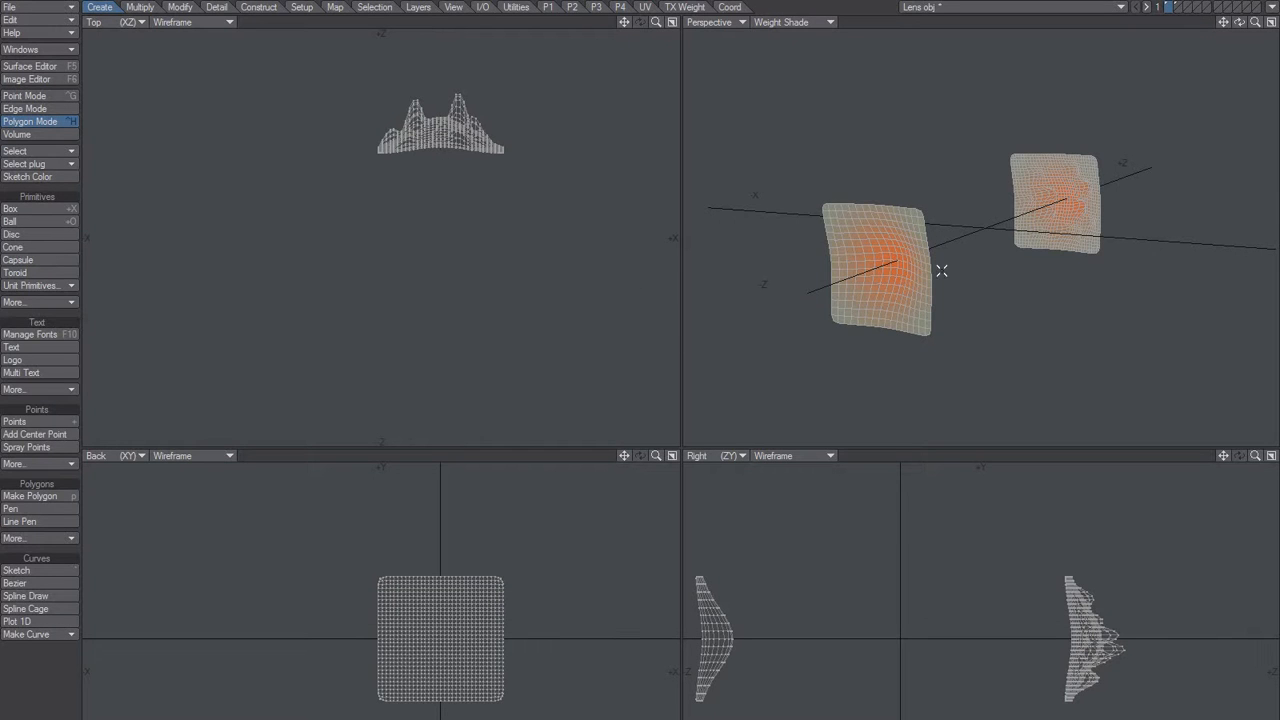
{"action": "key", "text": "alt+Tab"}
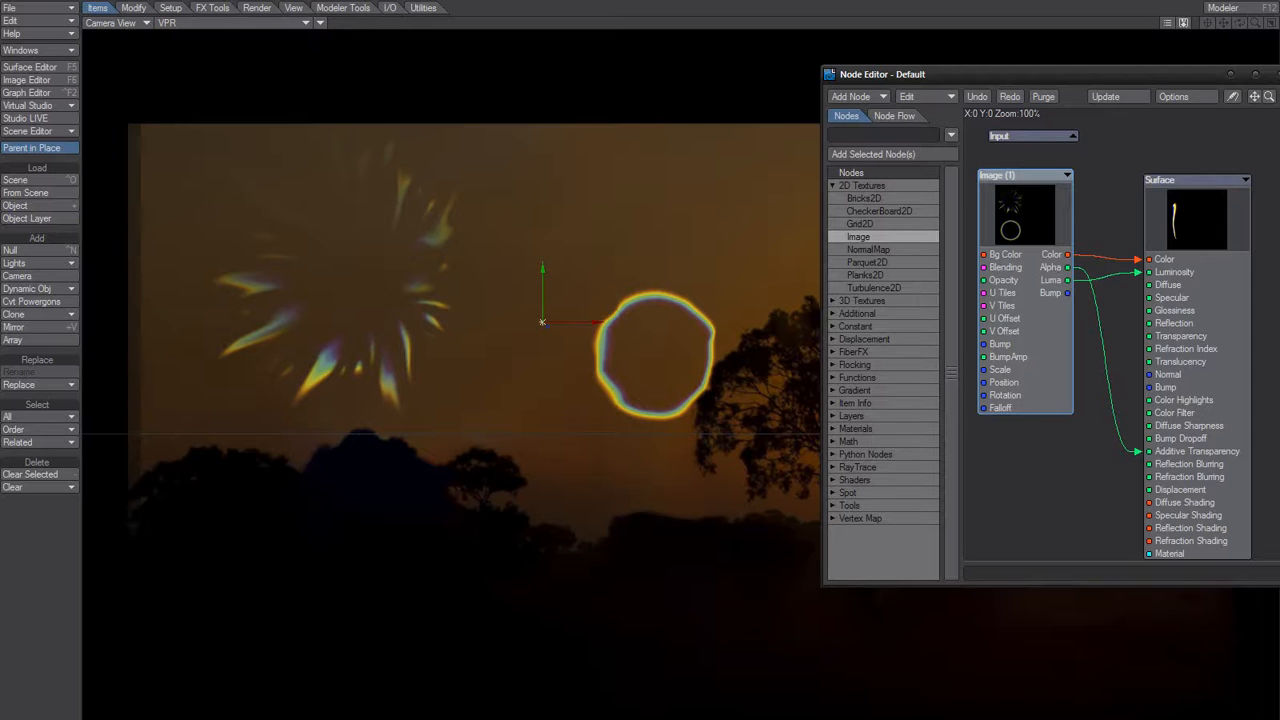
{"action": "left_click", "coordinate": [320, 22]}
{"action": "left_click", "coordinate": [321, 22]}
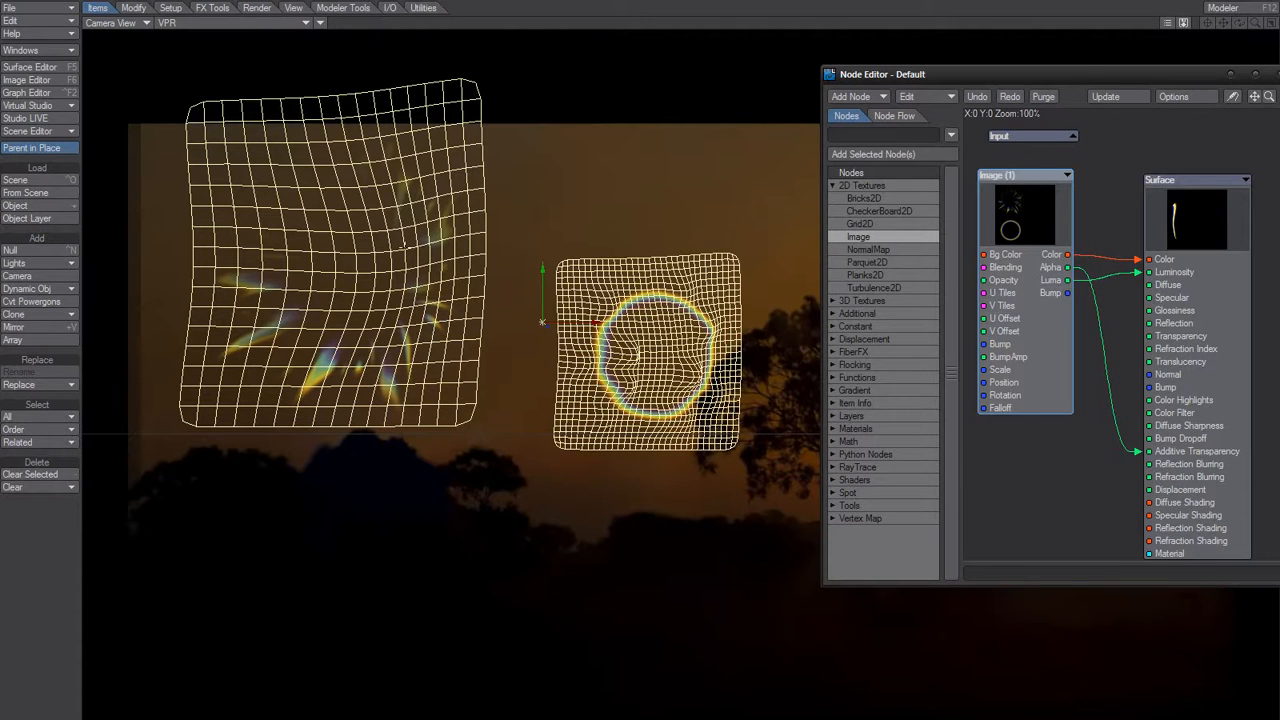
{"action": "key", "text": "F12"}
{"action": "left_click_drag", "start_coordinate": [1071, 280], "coordinate": [826, 343], "text": "alt"}
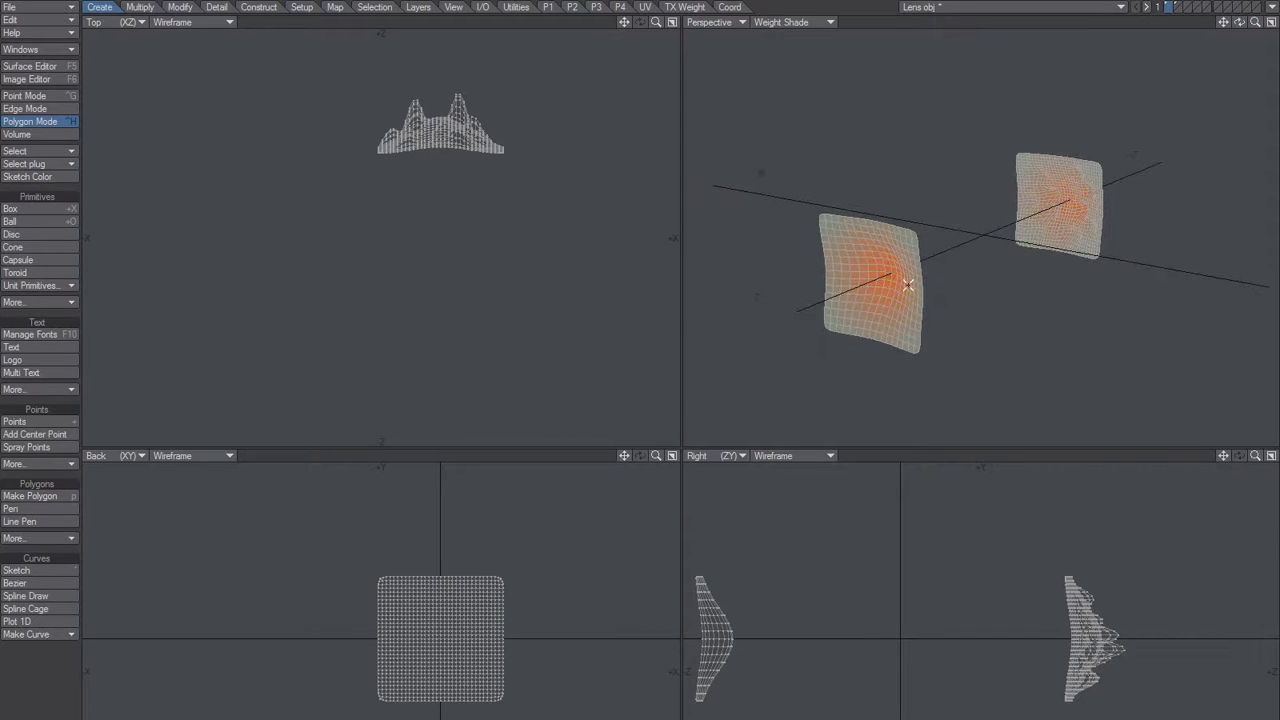
Warp the rear lens mesh in Modeler and check the distorted flare ring in Layout's camera view.
{"action": "key", "text": "a"}
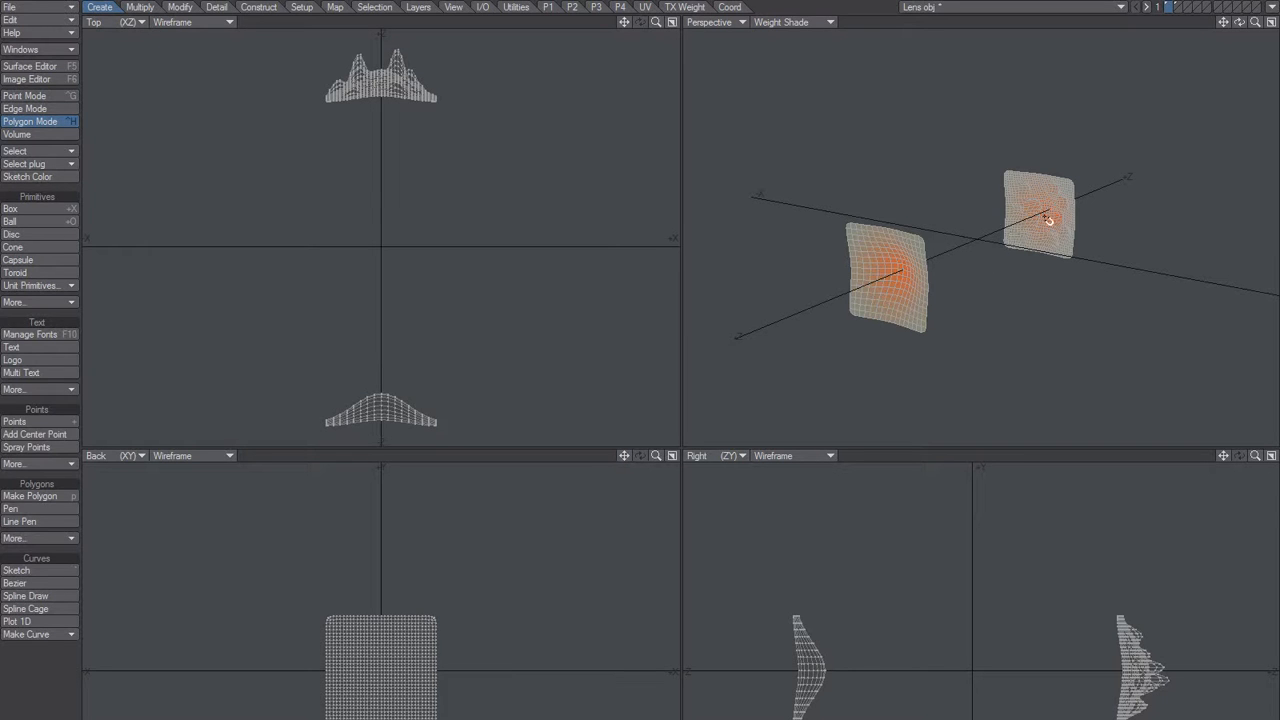
{"action": "left_click_drag", "start_coordinate": [1037, 215], "coordinate": [1109, 188]}
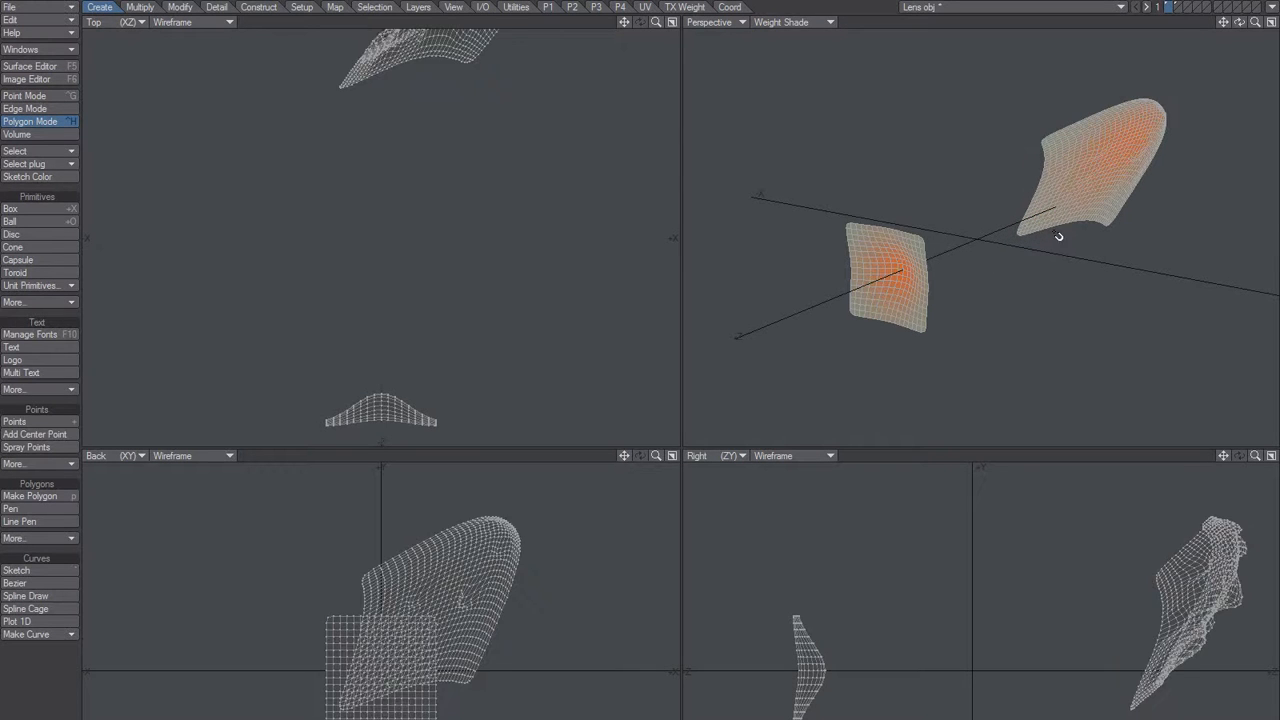
{"action": "key", "text": "F12"}
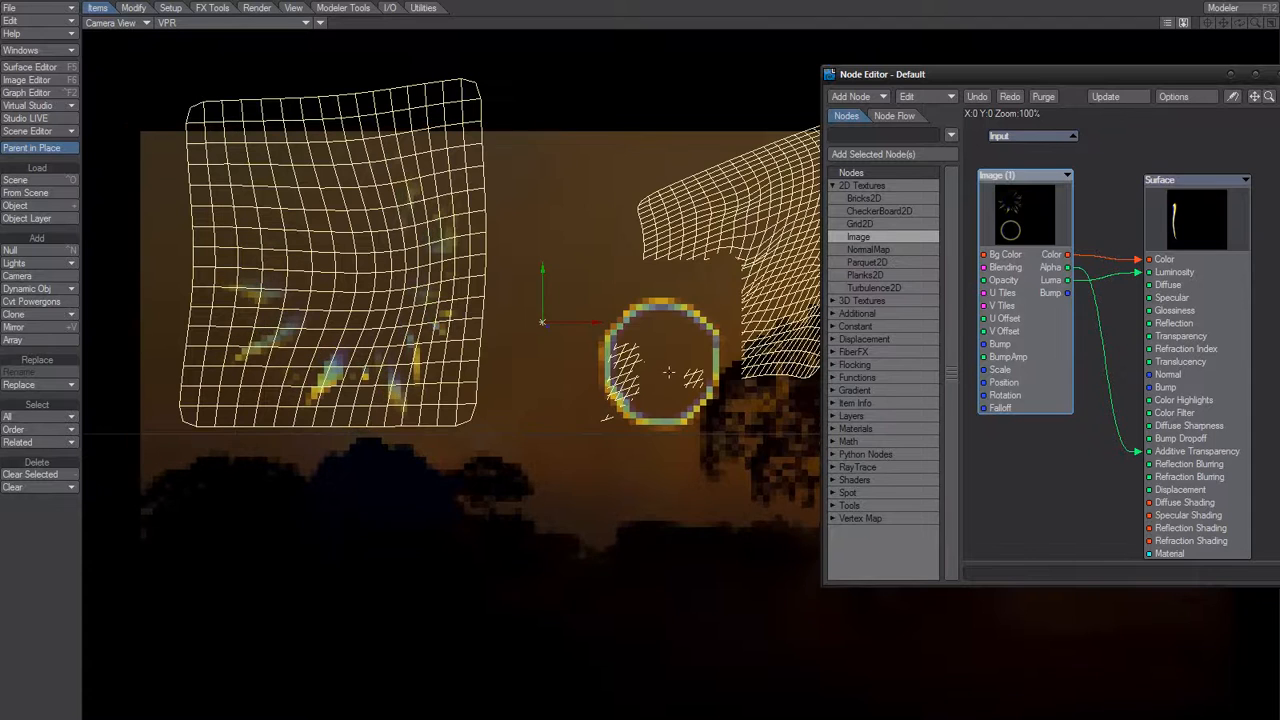
{"action": "left_click", "coordinate": [321, 27]}
{"action": "left_click", "coordinate": [324, 29]}
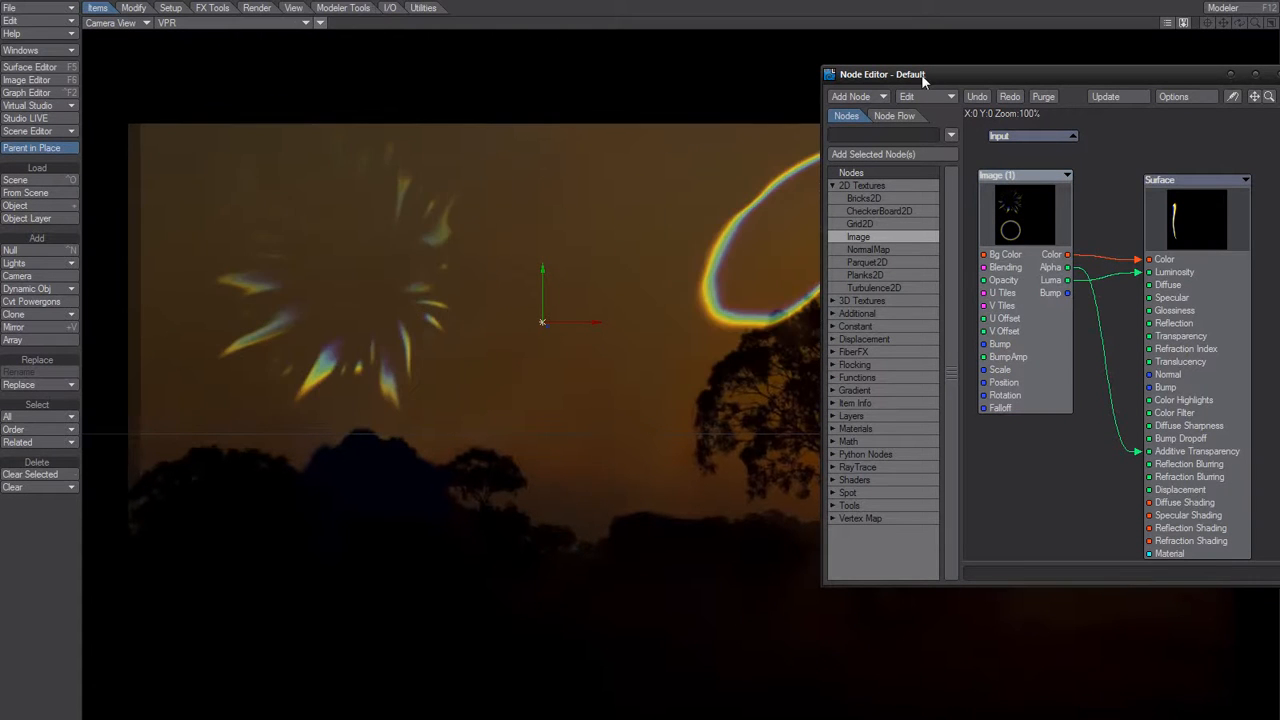
Hide the Node Editor so the camera view shows the whole flare render.
{"action": "double_click", "coordinate": [949, 76]}
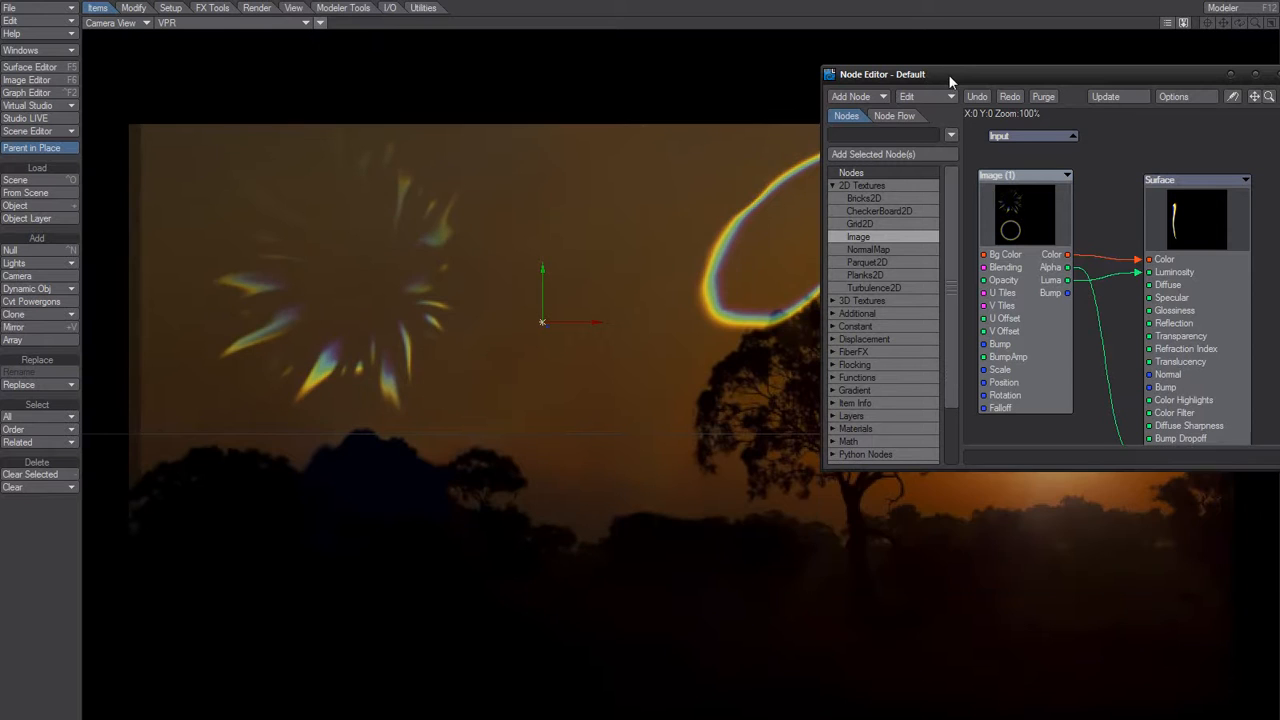
{"action": "double_click", "coordinate": [944, 75]}
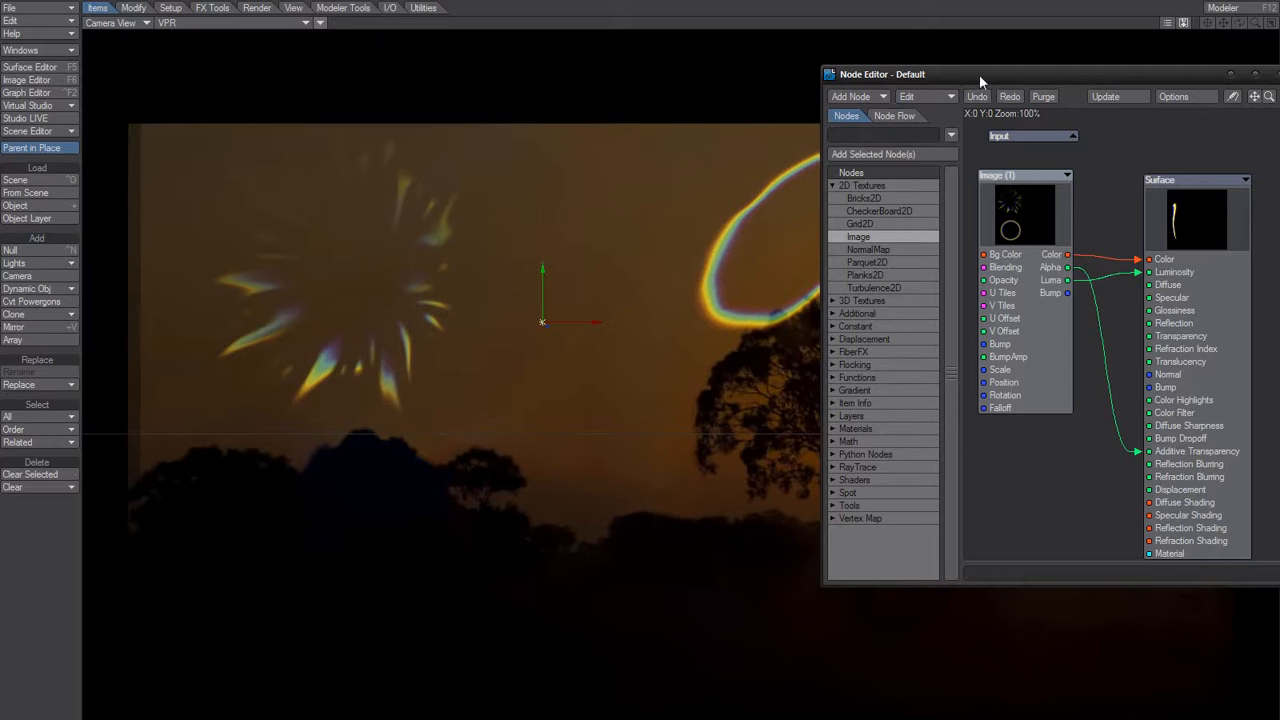
{"action": "left_click_drag", "start_coordinate": [1111, 75], "coordinate": [1096, 72]}
{"action": "key", "text": "Tab"}
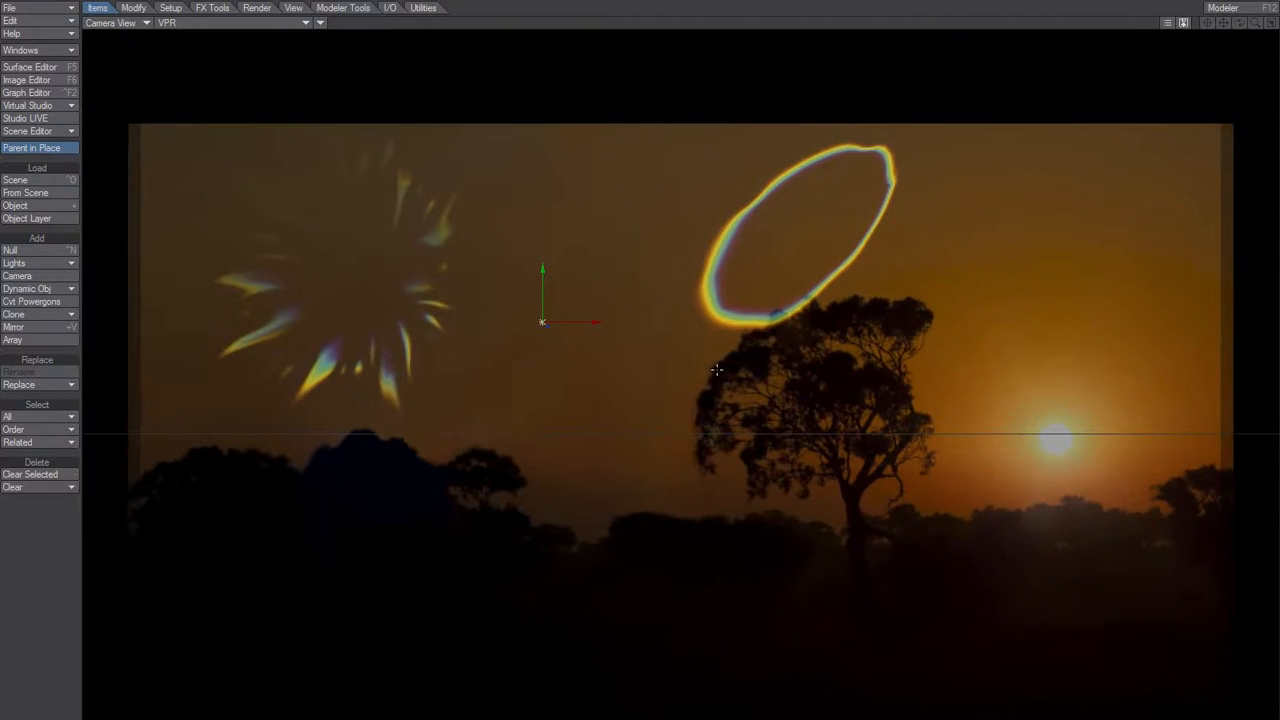
Return to Modeler, inspect the warped rear lens mesh and undo its distortion.
{"action": "key", "text": "F12"}
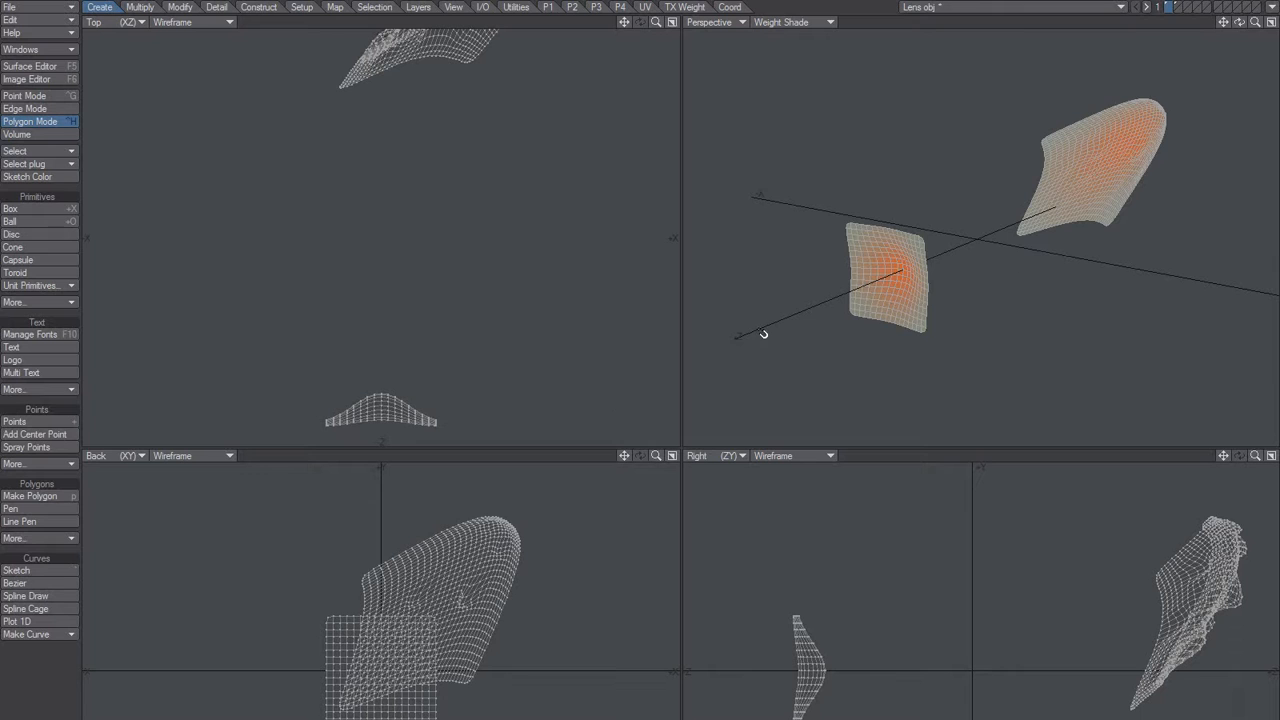
{"action": "left_click_drag", "start_coordinate": [869, 334], "coordinate": [950, 266], "text": "alt"}
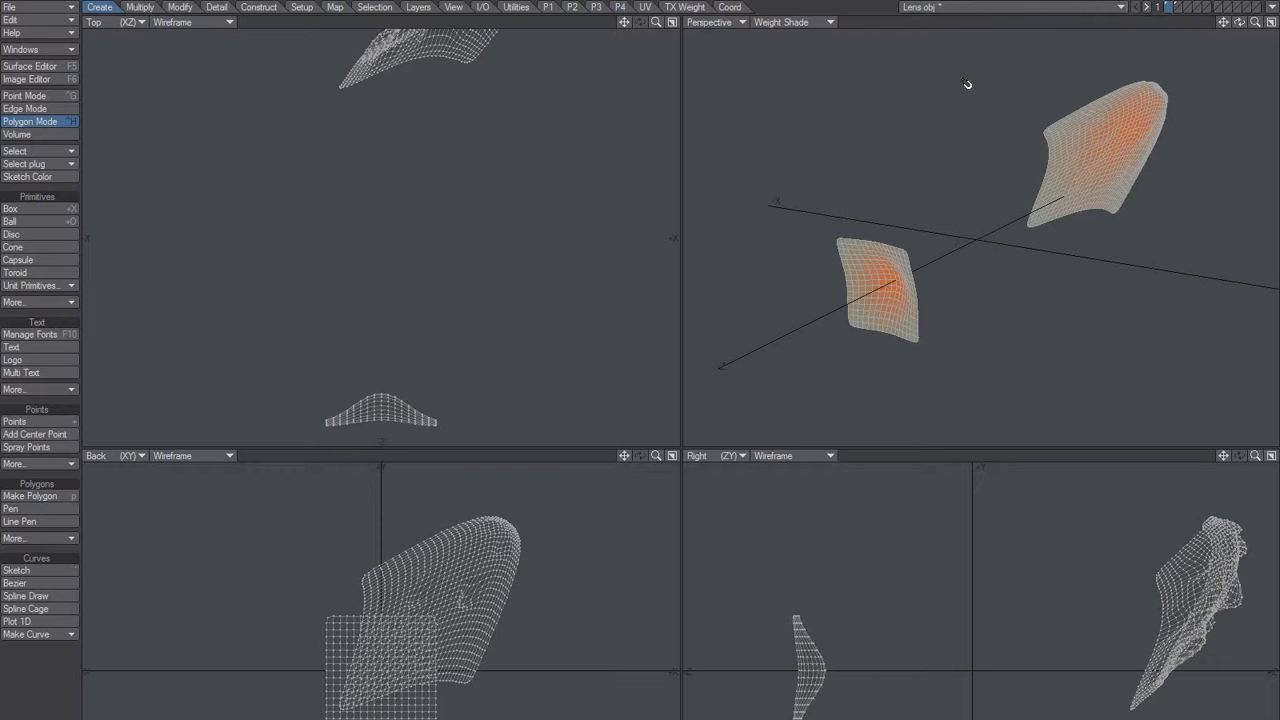
{"action": "mouse_move", "coordinate": [1010, 251]}
{"action": "left_mouse_down", "text": "alt"}
{"action": "mouse_move", "coordinate": [1021, 248]}
{"action": "mouse_move", "coordinate": [1009, 247]}
{"action": "left_mouse_up", "text": "alt"}
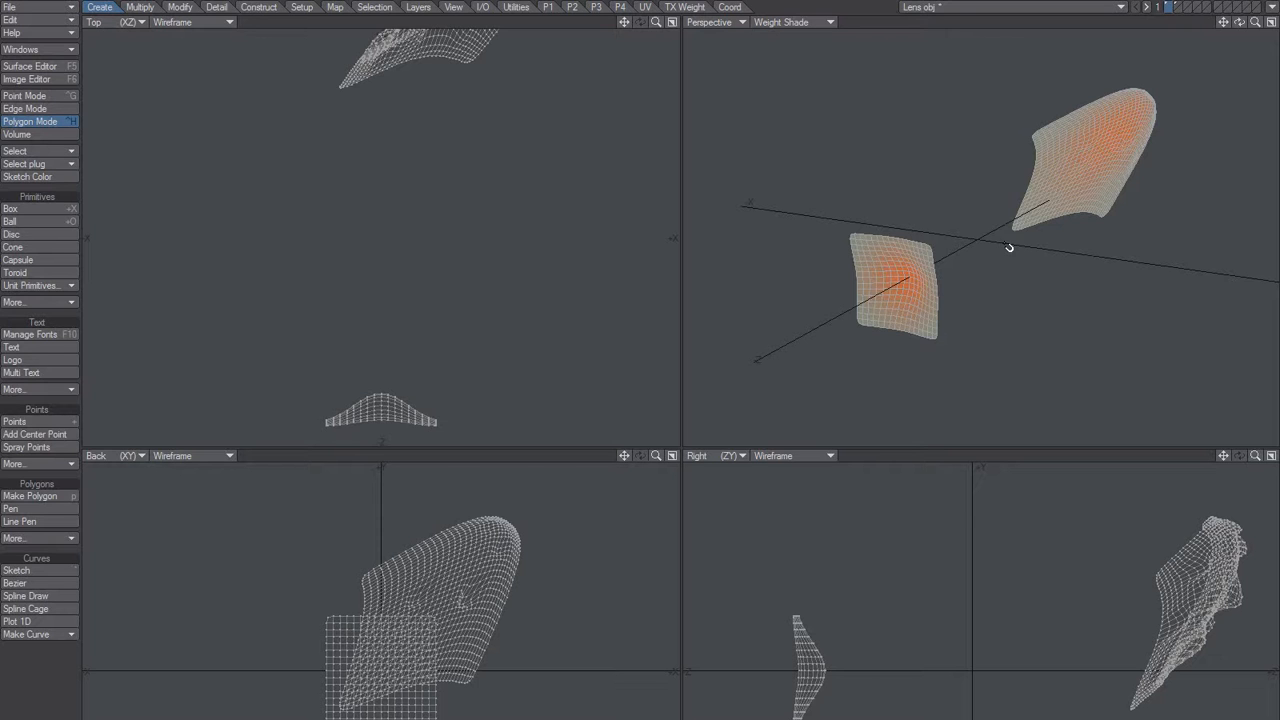
{"action": "key", "text": "ctrl+z"}
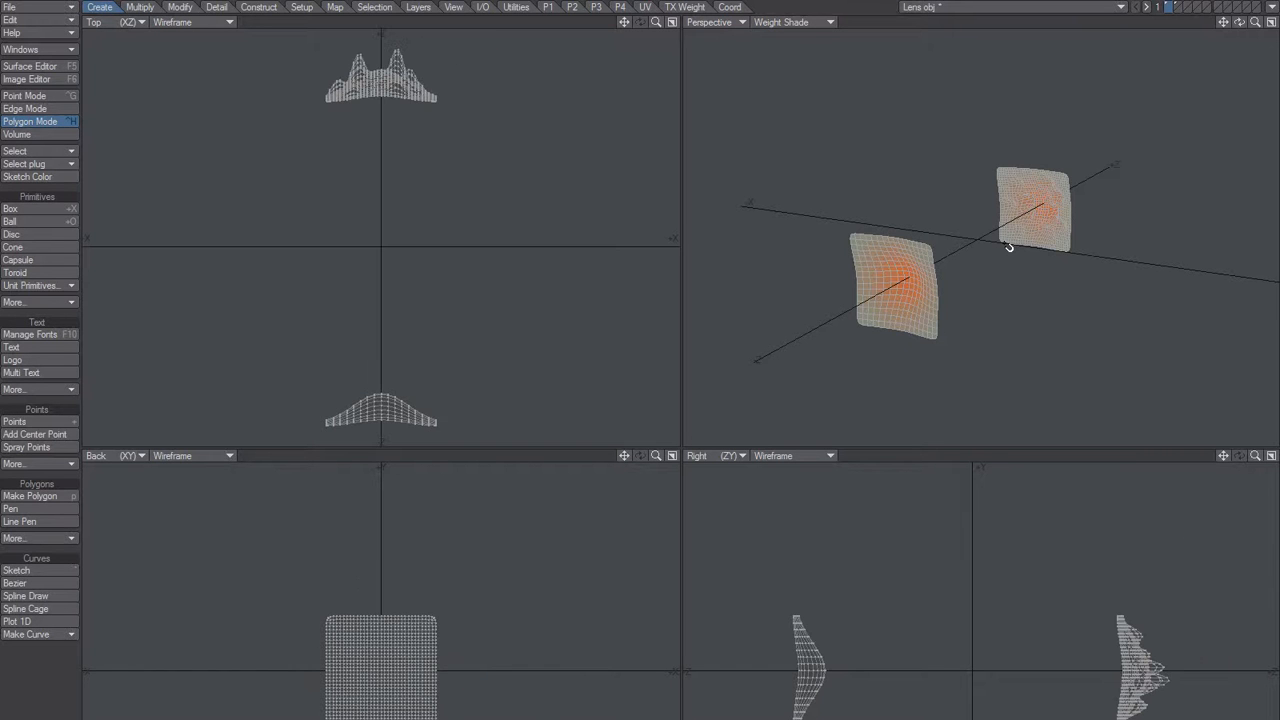
Compare the restored lens meshes in Modeler with the flare render in Layout's camera view.
{"action": "key", "text": "alt+Tab"}
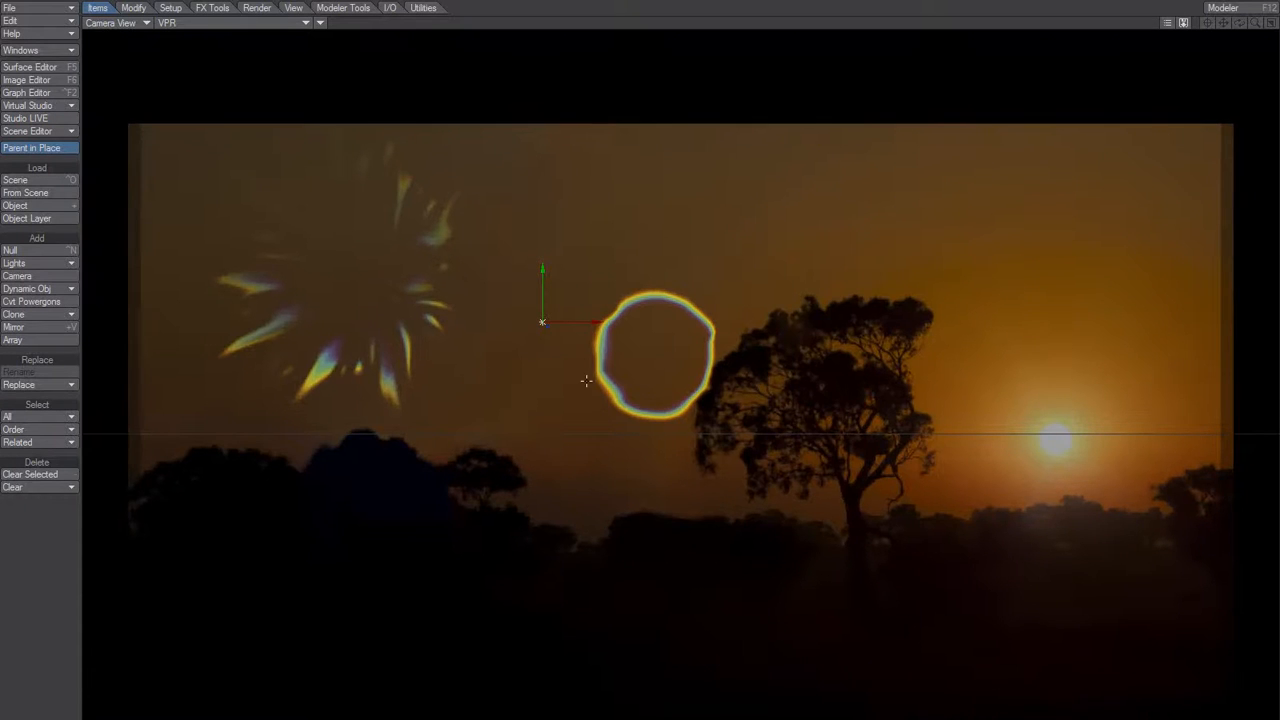
{"action": "key", "text": "alt+Tab"}
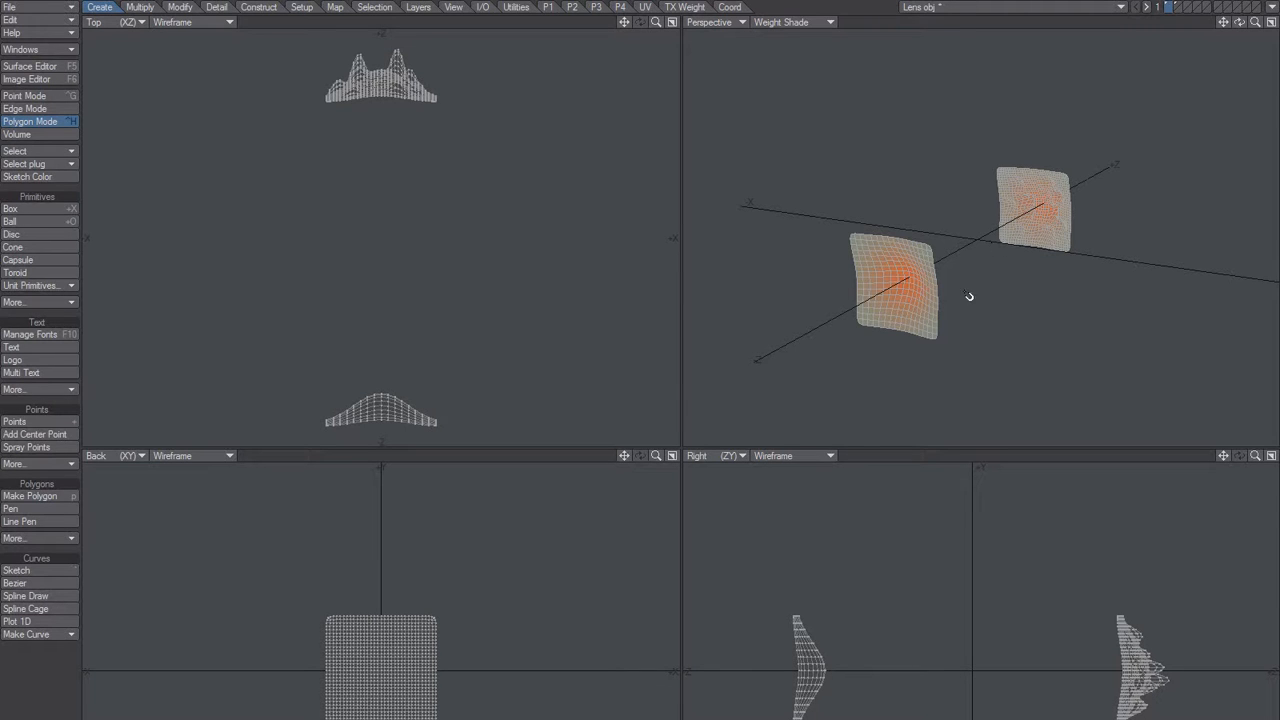
{"action": "mouse_move", "coordinate": [934, 271]}
{"action": "left_mouse_down", "text": "alt"}
{"action": "mouse_move", "coordinate": [997, 277]}
{"action": "mouse_move", "coordinate": [934, 283]}
{"action": "mouse_move", "coordinate": [923, 263]}
{"action": "mouse_move", "coordinate": [957, 241]}
{"action": "mouse_move", "coordinate": [955, 258]}
{"action": "left_mouse_up", "text": "alt"}
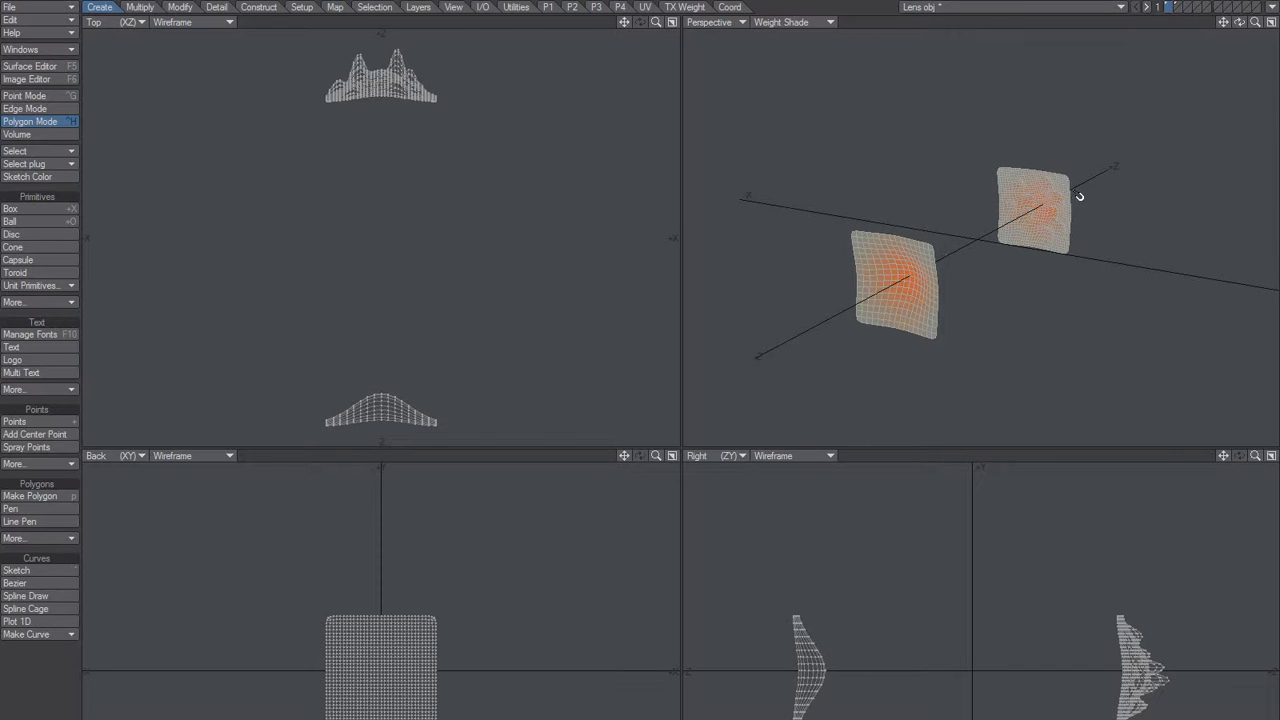
{"action": "key", "text": "F12"}
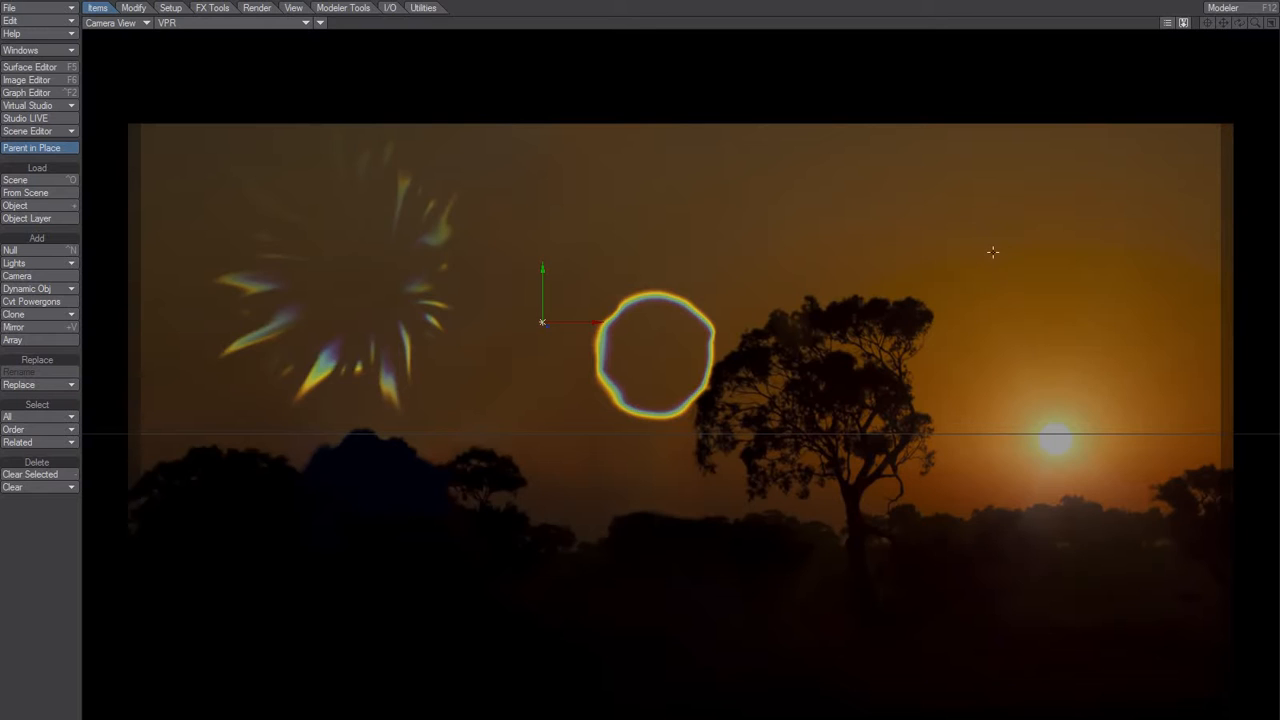
{"action": "key", "text": "F12"}
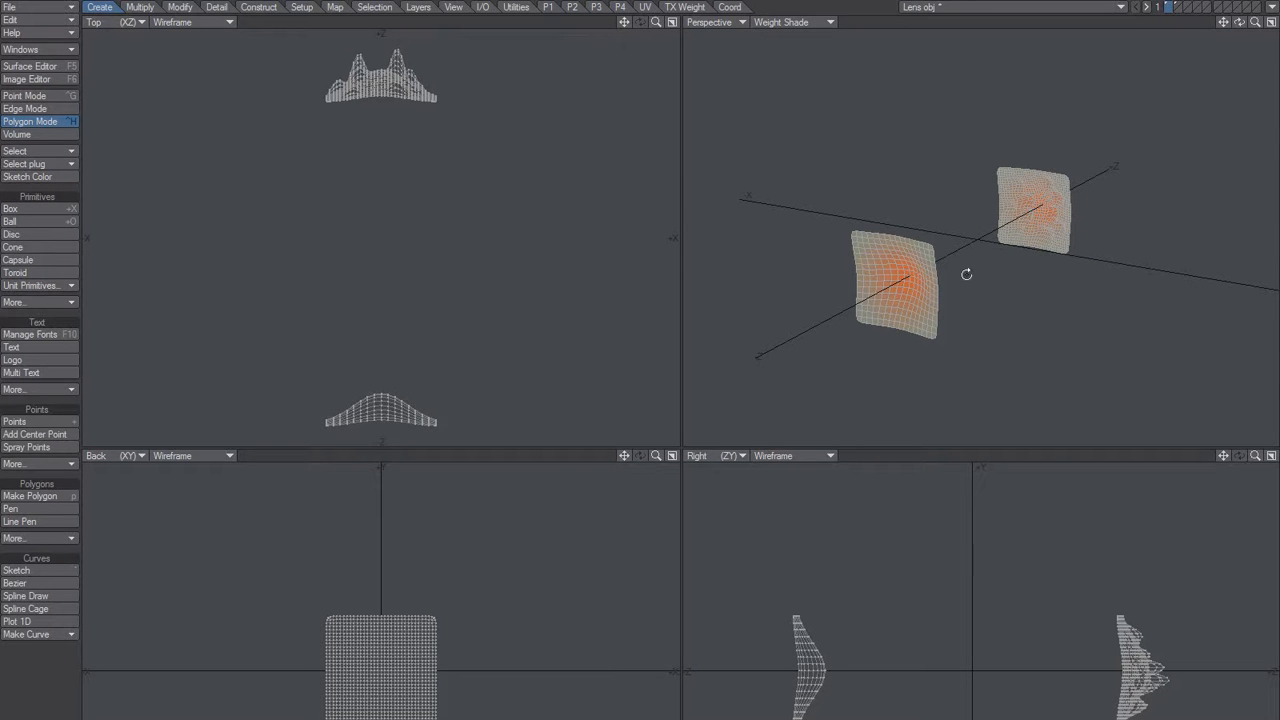
{"action": "left_click_drag", "start_coordinate": [966, 274], "coordinate": [890, 298], "text": "alt"}
{"action": "key", "text": "F12"}
{"action": "key", "text": "alt+Tab"}
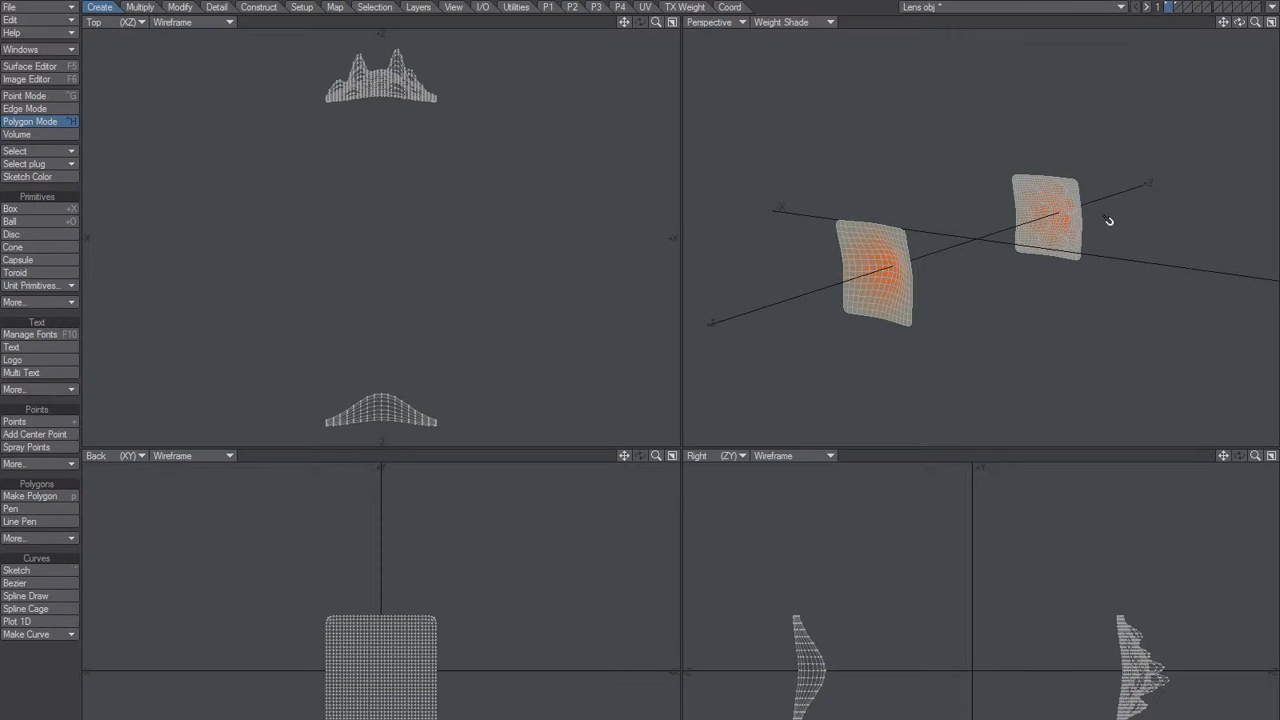
Subdivide the front lens mesh with the Metaform method and clear the polygon selection.
{"action": "left_click_drag", "start_coordinate": [975, 239], "coordinate": [1034, 223], "text": "ctrl+alt"}
{"action": "left_click_drag", "start_coordinate": [846, 311], "coordinate": [937, 253], "text": "alt"}
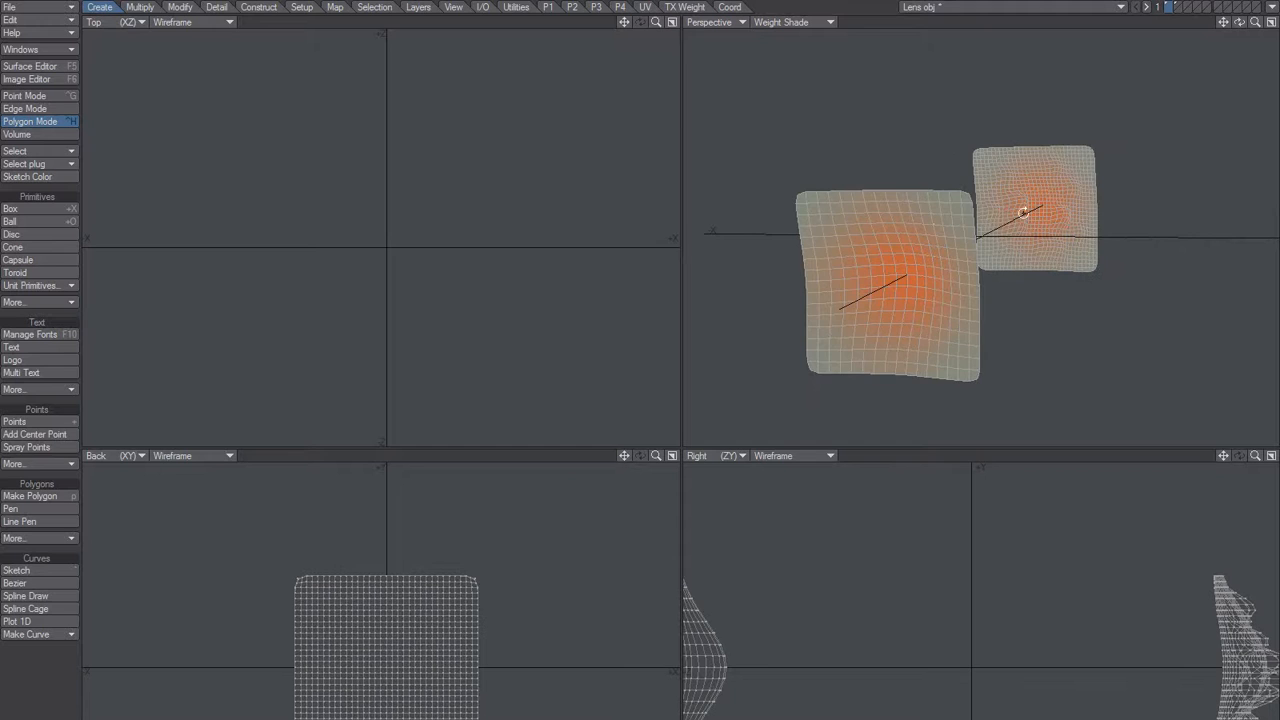
{"action": "mouse_move", "coordinate": [1018, 213]}
{"action": "left_mouse_down", "text": "alt"}
{"action": "mouse_move", "coordinate": [991, 229]}
{"action": "mouse_move", "coordinate": [1009, 220]}
{"action": "left_mouse_up", "text": "alt"}
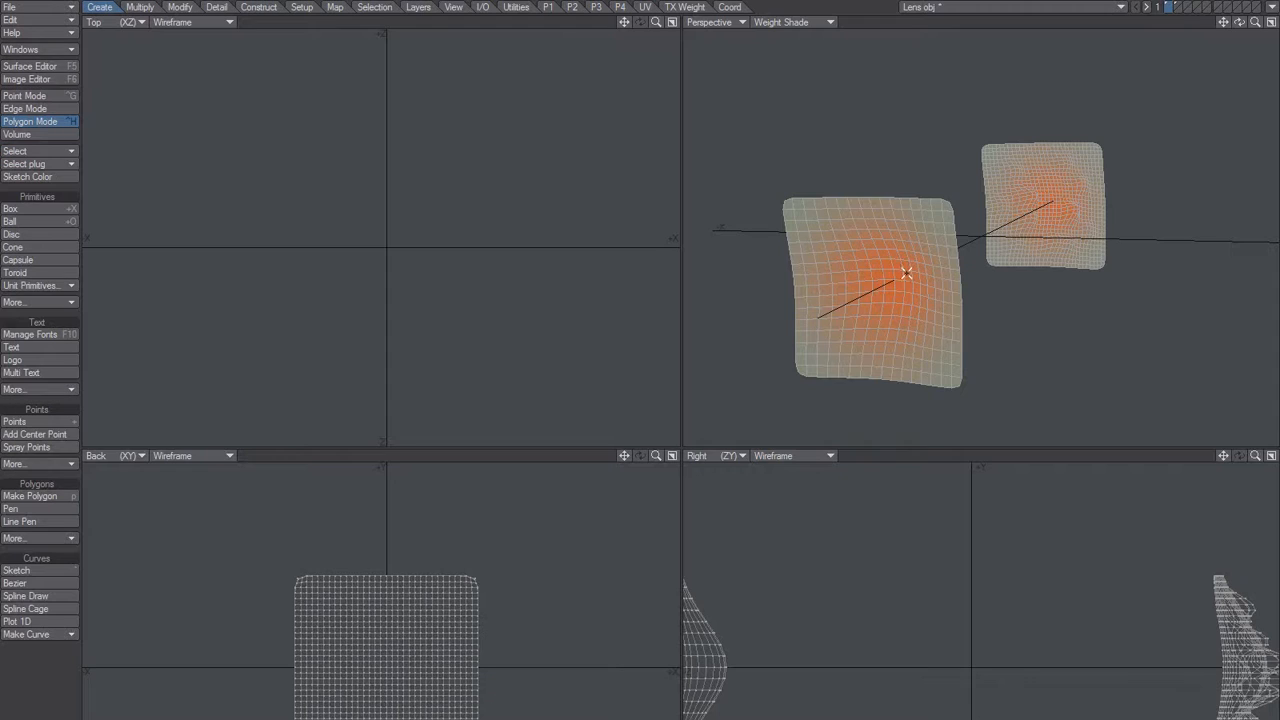
{"action": "key", "text": "space"}
{"action": "key", "text": "space"}
{"action": "key", "text": "space"}
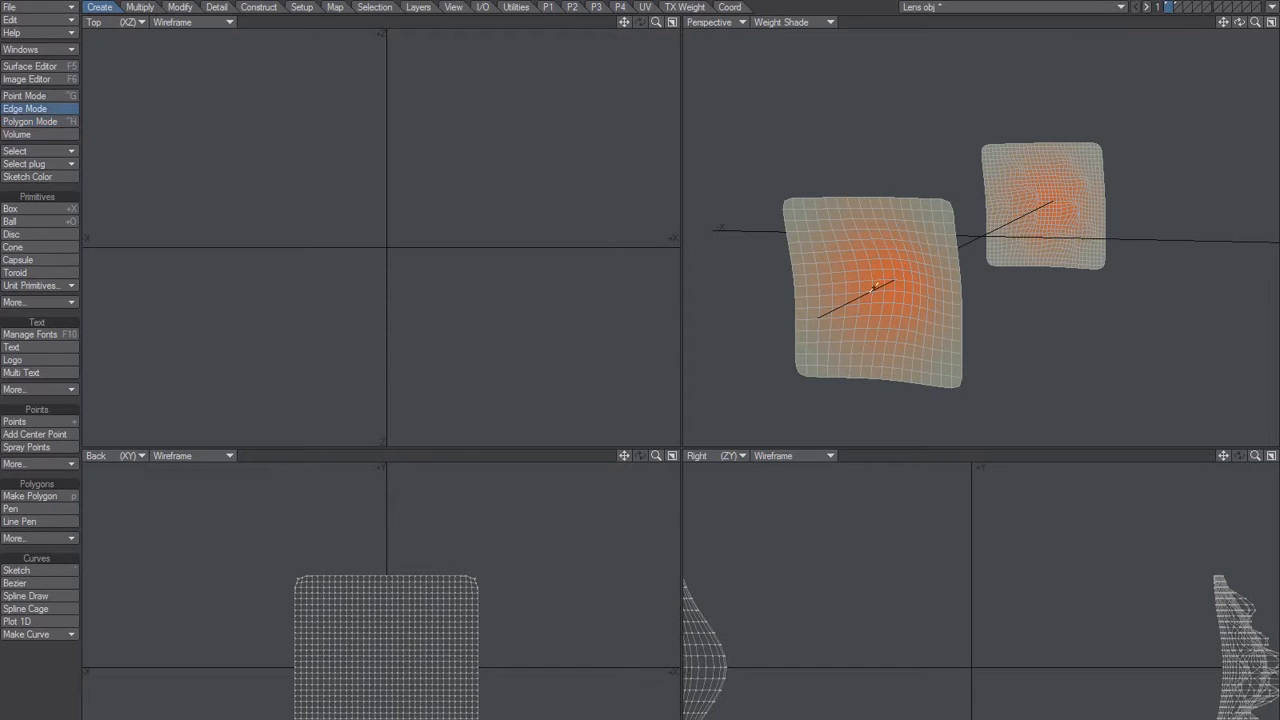
{"action": "left_click", "coordinate": [879, 287]}
{"action": "key", "text": "bracketright"}
{"action": "key", "text": "shift+d"}
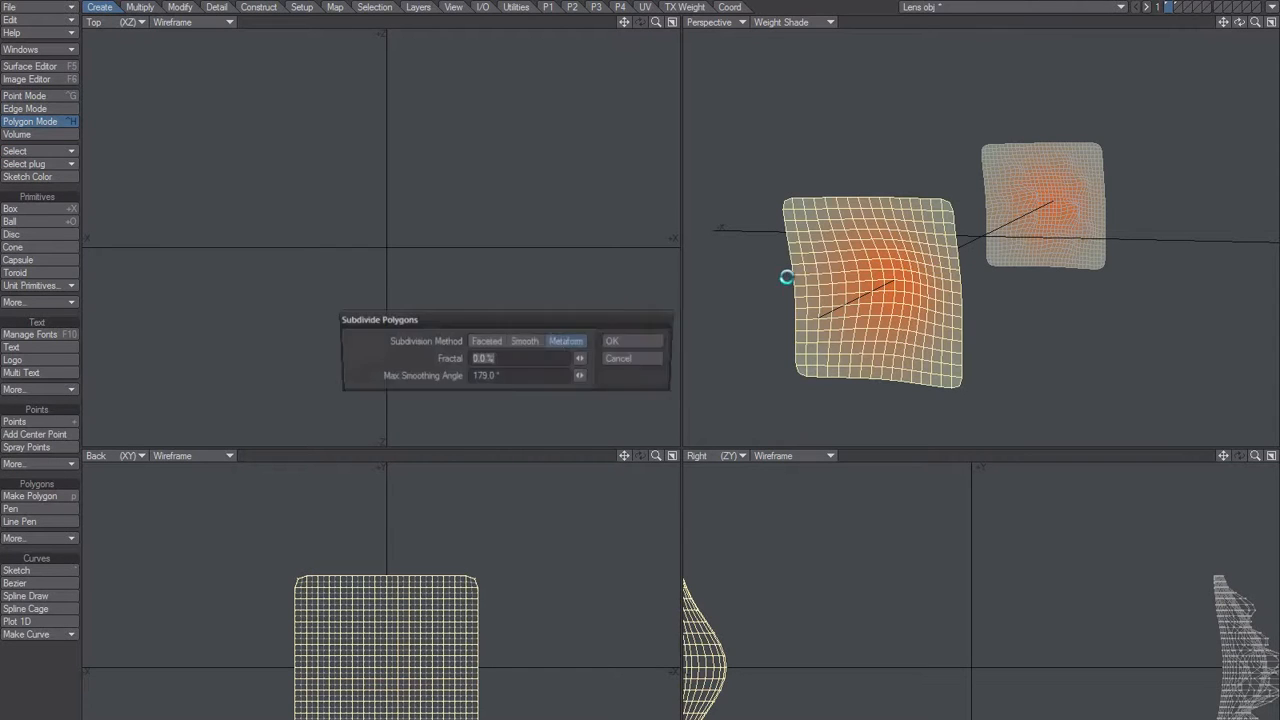
{"action": "left_click", "coordinate": [640, 342]}
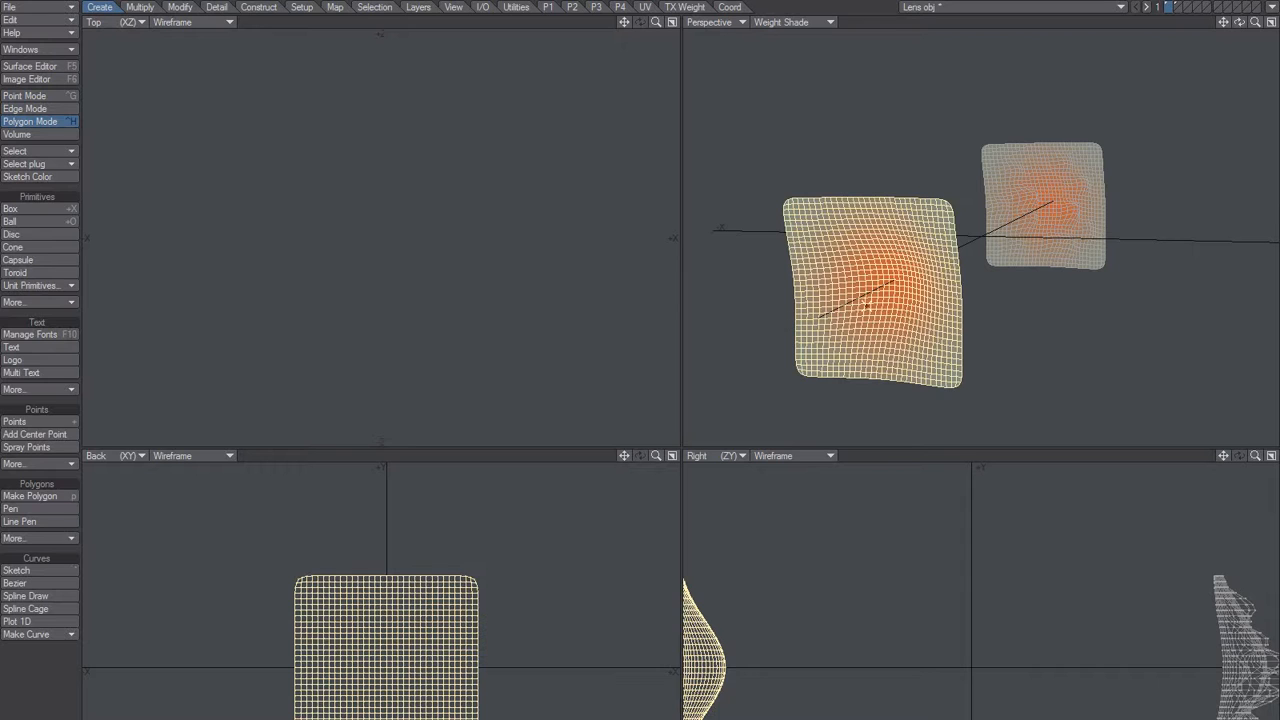
{"action": "key", "text": "slash"}
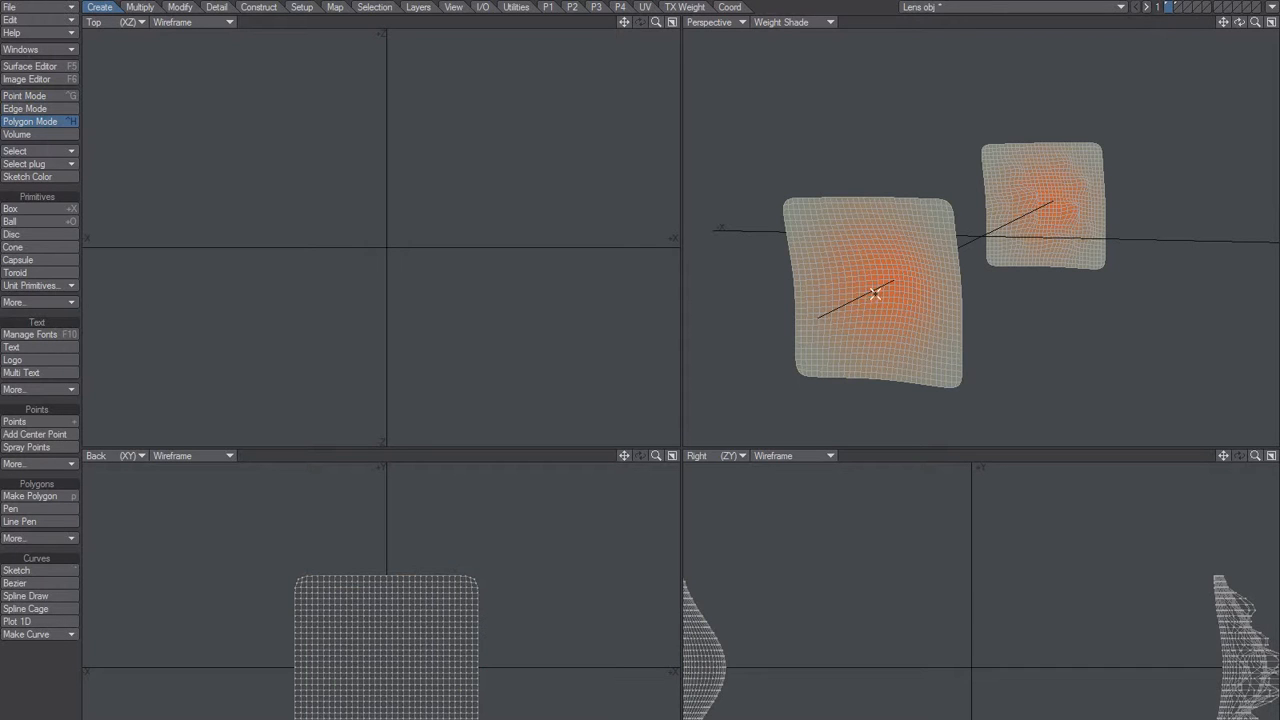
Set the Weight vertex map to 0 % on both lens meshes.
{"action": "left_click_drag", "start_coordinate": [894, 277], "coordinate": [887, 248], "text": "alt"}
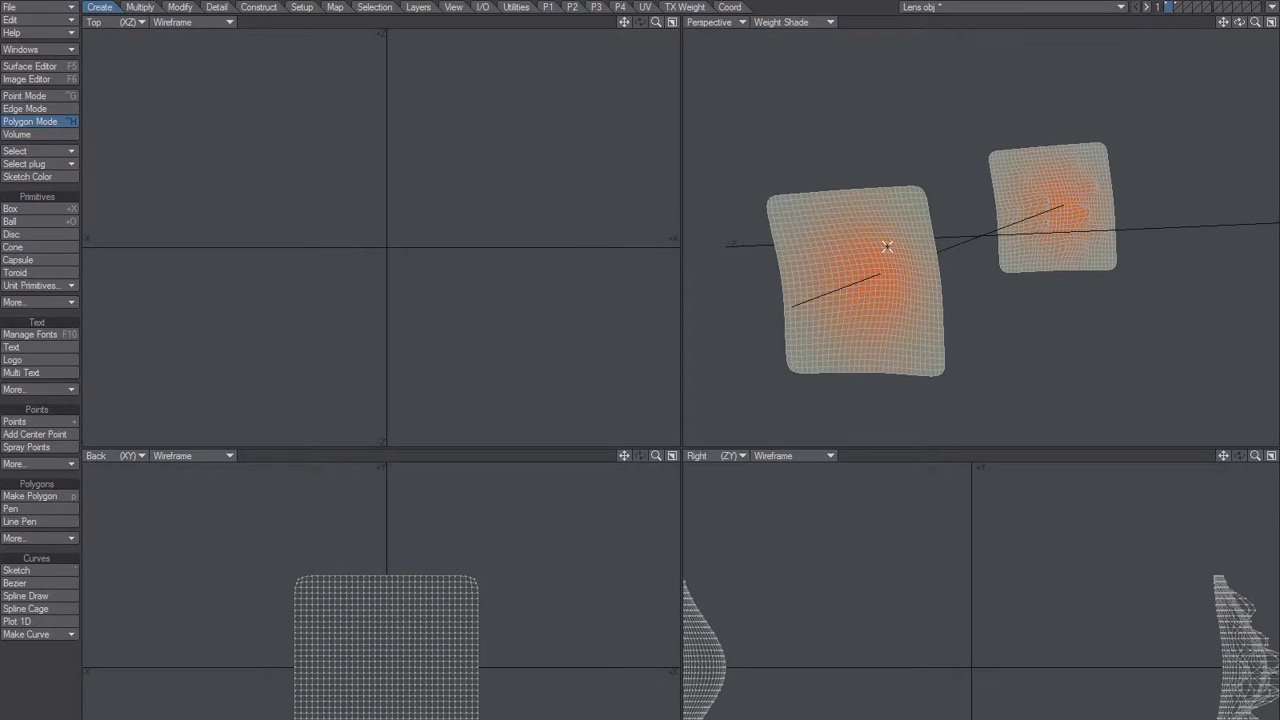
{"action": "mouse_move", "coordinate": [876, 249]}
{"action": "left_mouse_down", "text": "alt"}
{"action": "mouse_move", "coordinate": [937, 240]}
{"action": "mouse_move", "coordinate": [861, 238]}
{"action": "left_mouse_up", "text": "alt"}
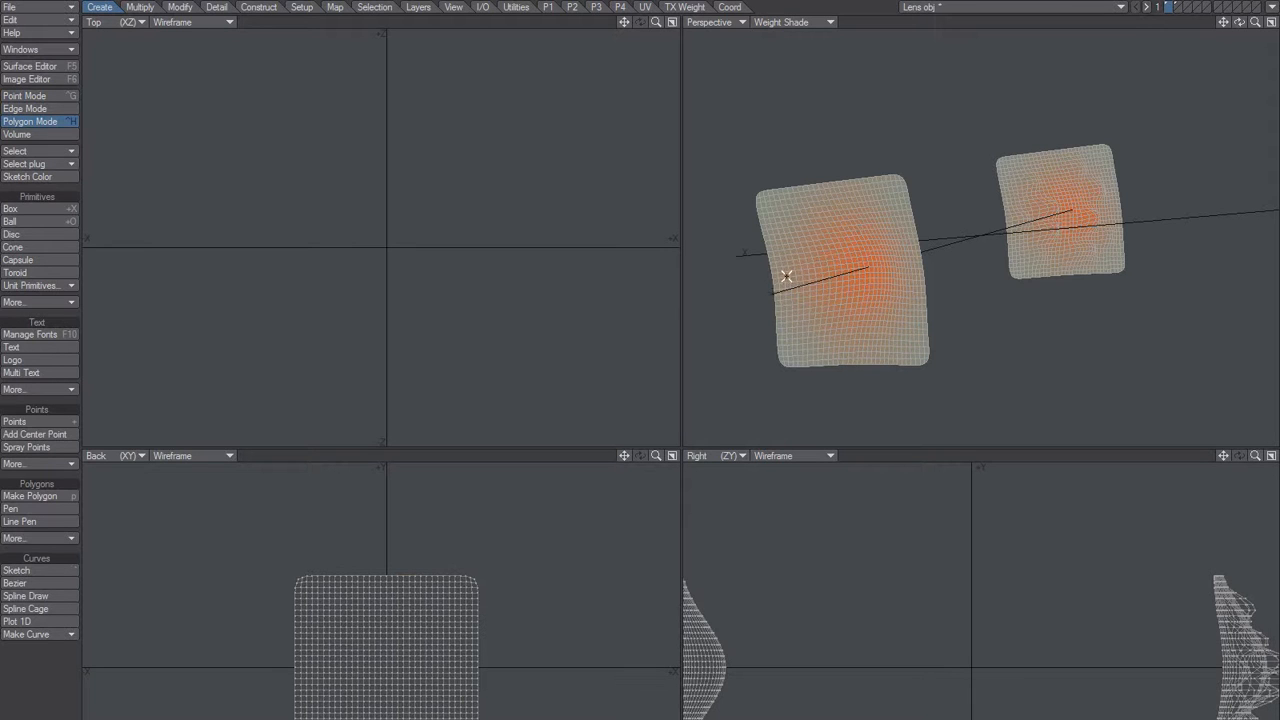
{"action": "key", "text": "F9"}
{"action": "left_click", "coordinate": [618, 343]}
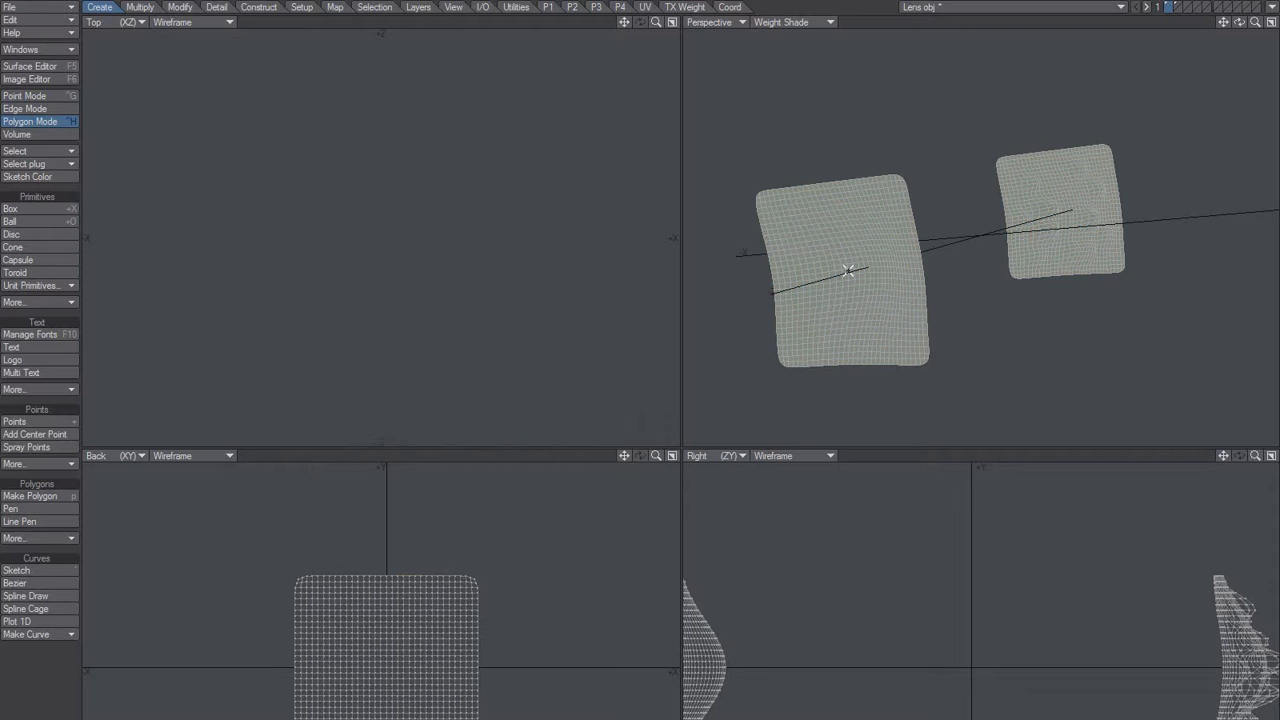
Select an irregular patch of polygons across the middle of the front lens mesh.
{"action": "key", "text": "space"}
{"action": "key", "text": "space"}
{"action": "key", "text": "space"}
{"action": "mouse_move", "coordinate": [855, 262]}
{"action": "right_mouse_down"}
{"action": "mouse_move", "coordinate": [880, 244]}
{"action": "mouse_move", "coordinate": [788, 290]}
{"action": "mouse_move", "coordinate": [796, 213]}
{"action": "right_mouse_up"}
{"action": "mouse_move", "coordinate": [843, 238]}
{"action": "left_mouse_down"}
{"action": "mouse_move", "coordinate": [790, 205]}
{"action": "mouse_move", "coordinate": [800, 245]}
{"action": "mouse_move", "coordinate": [870, 195]}
{"action": "mouse_move", "coordinate": [853, 301]}
{"action": "mouse_move", "coordinate": [884, 322]}
{"action": "mouse_move", "coordinate": [842, 277]}
{"action": "mouse_move", "coordinate": [820, 345]}
{"action": "mouse_move", "coordinate": [803, 306]}
{"action": "mouse_move", "coordinate": [768, 285]}
{"action": "mouse_move", "coordinate": [876, 276]}
{"action": "mouse_move", "coordinate": [924, 246]}
{"action": "mouse_move", "coordinate": [806, 263]}
{"action": "mouse_move", "coordinate": [778, 236]}
{"action": "left_mouse_up"}
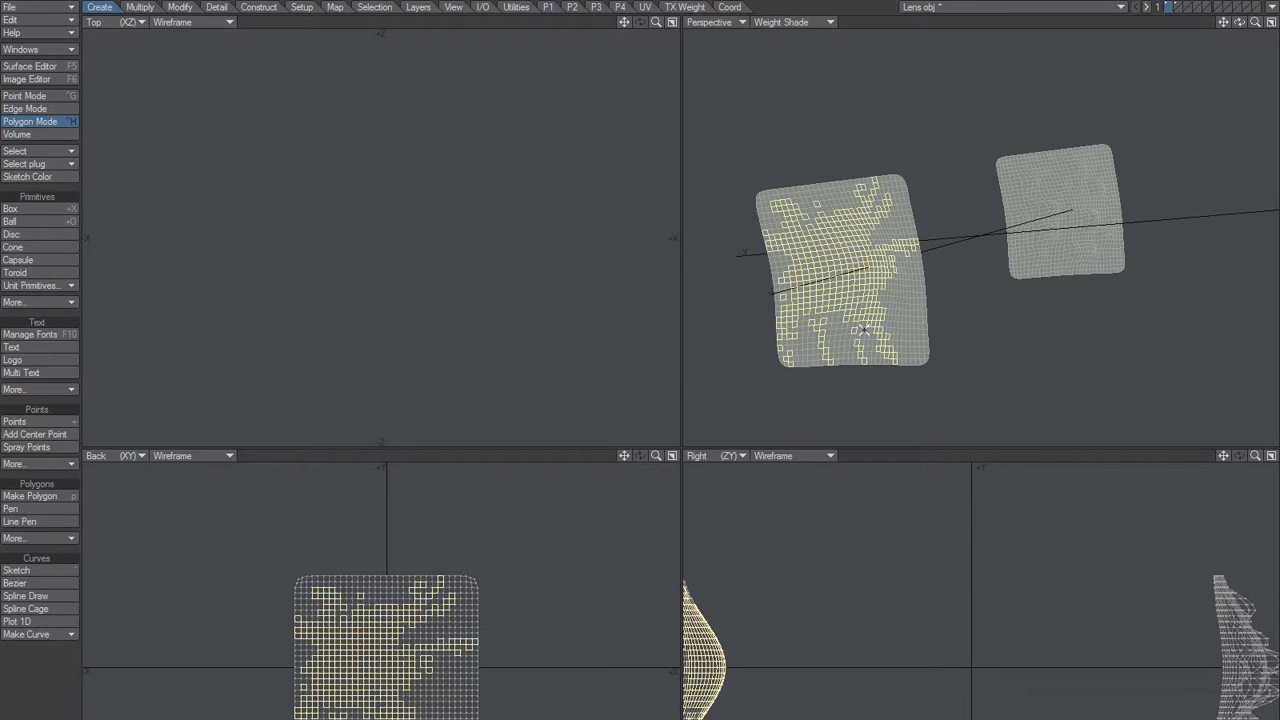
Invert the polygon selection and deselect the rear lens mesh, keeping only the front mesh's surrounding polygons selected.
{"action": "key", "text": "backslash"}
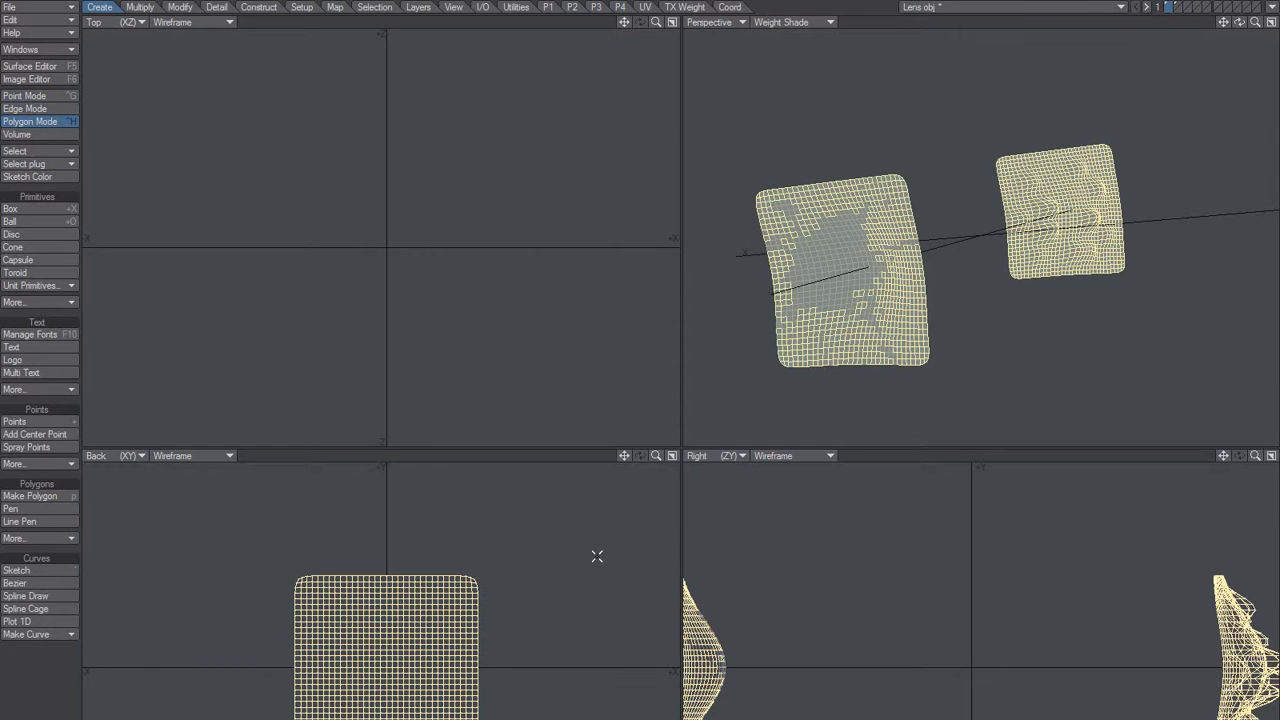
{"action": "key", "text": "a"}
{"action": "mouse_move", "coordinate": [279, 96]}
{"action": "right_mouse_down"}
{"action": "mouse_move", "coordinate": [530, 40]}
{"action": "mouse_move", "coordinate": [600, 120]}
{"action": "right_mouse_up"}
{"action": "key", "text": "shift+a"}
{"action": "left_click_drag", "start_coordinate": [976, 266], "coordinate": [893, 311], "text": "alt"}
Set the Weight vertex map to 100 % on the front mesh's selected surrounding polygons, and clear the selection.
{"action": "key", "text": "F9"}
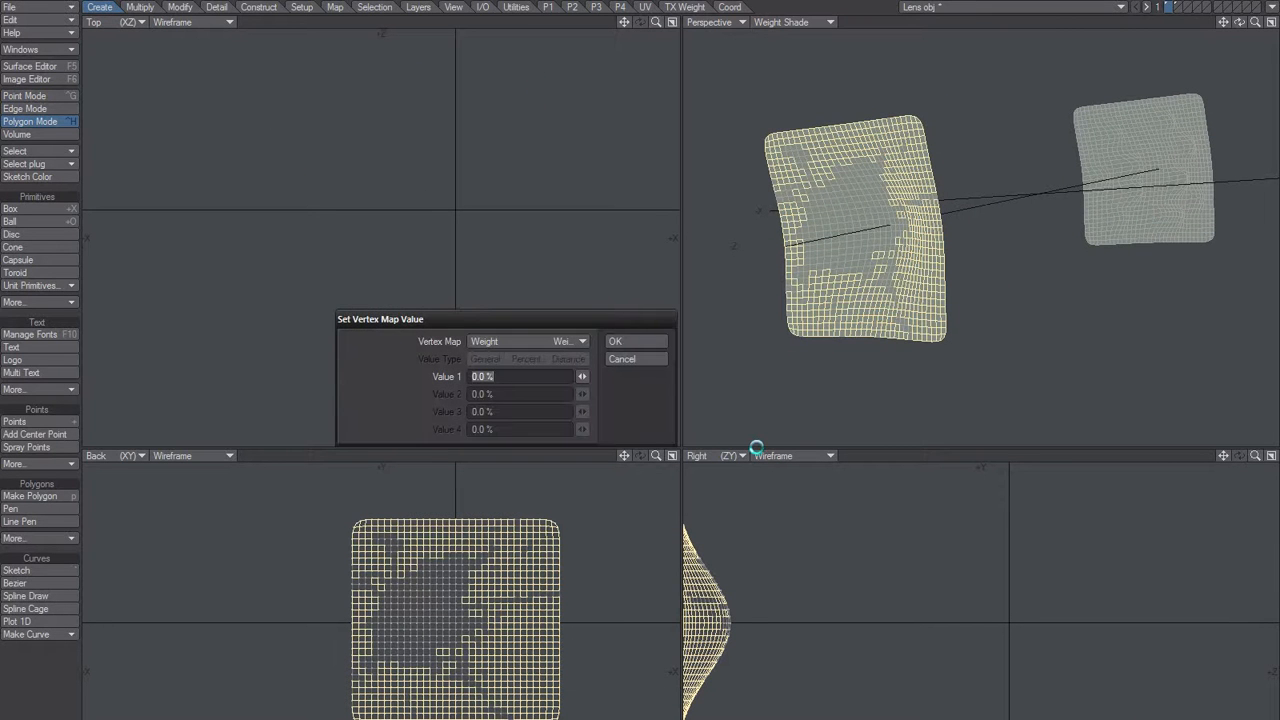
{"action": "type", "text": "100"}
{"action": "key", "text": "Return"}
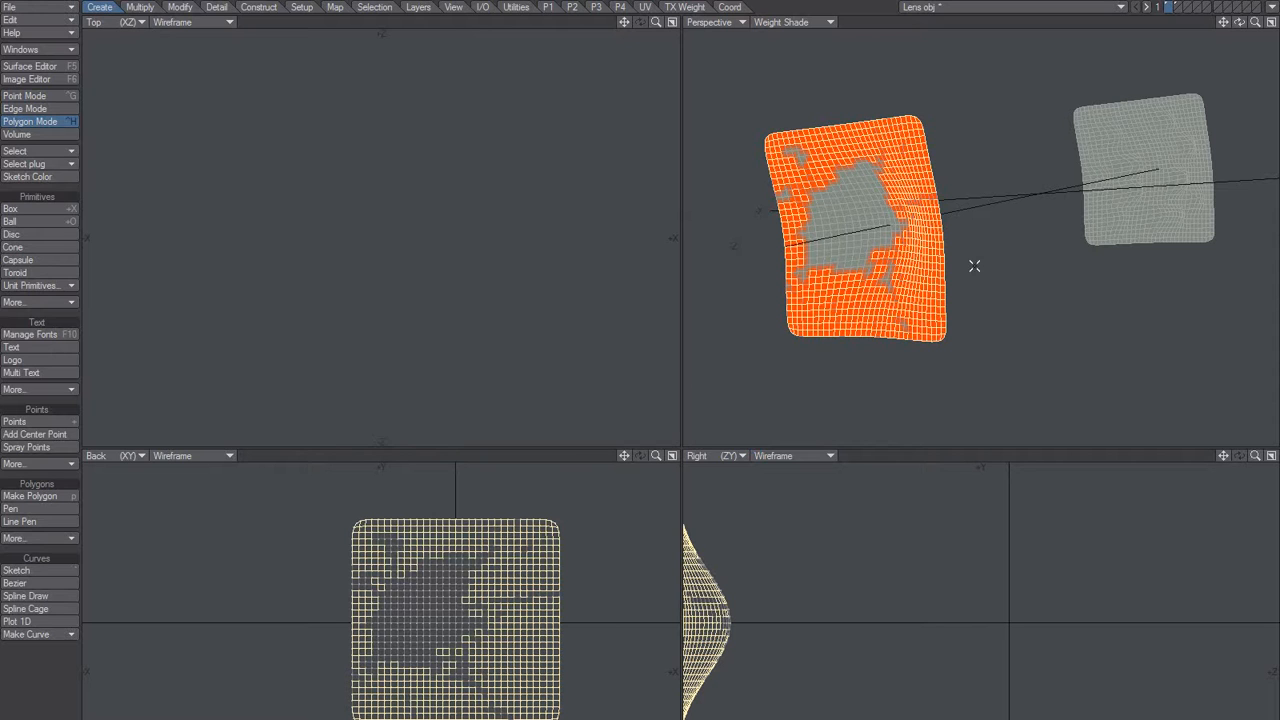
{"action": "left_click_drag", "start_coordinate": [928, 275], "coordinate": [950, 253], "text": "alt"}
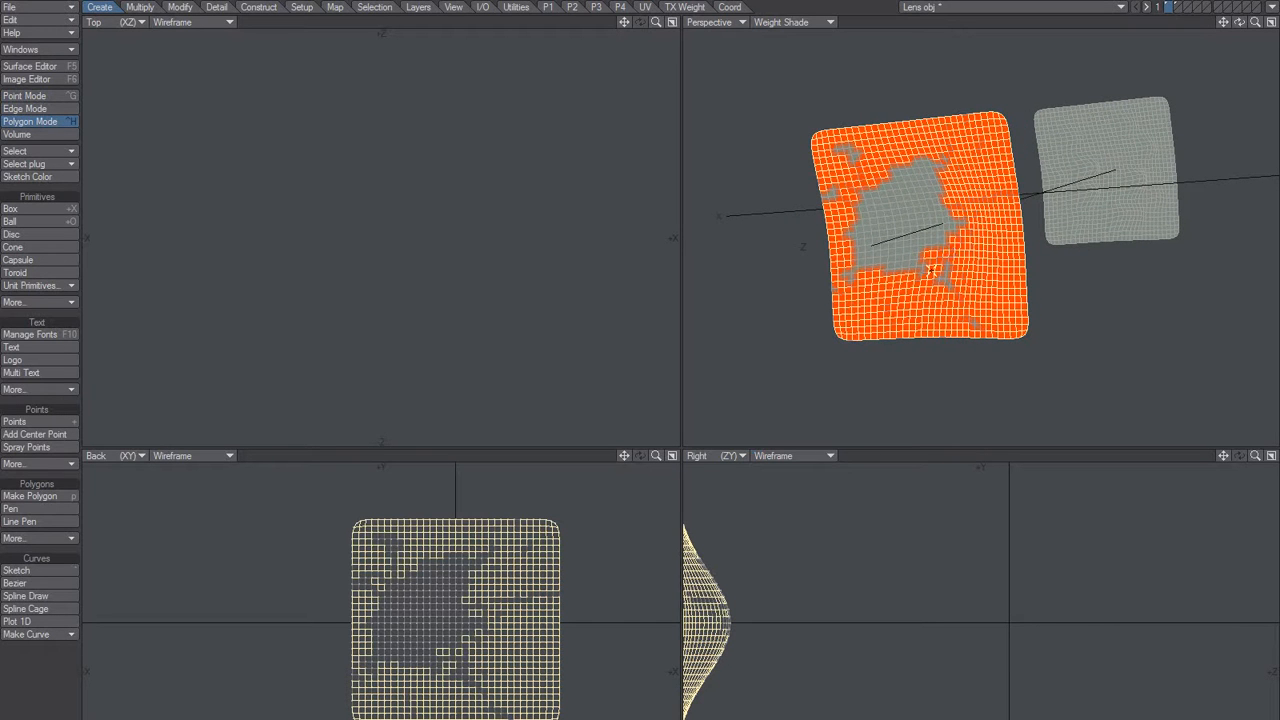
{"action": "key", "text": "slash"}
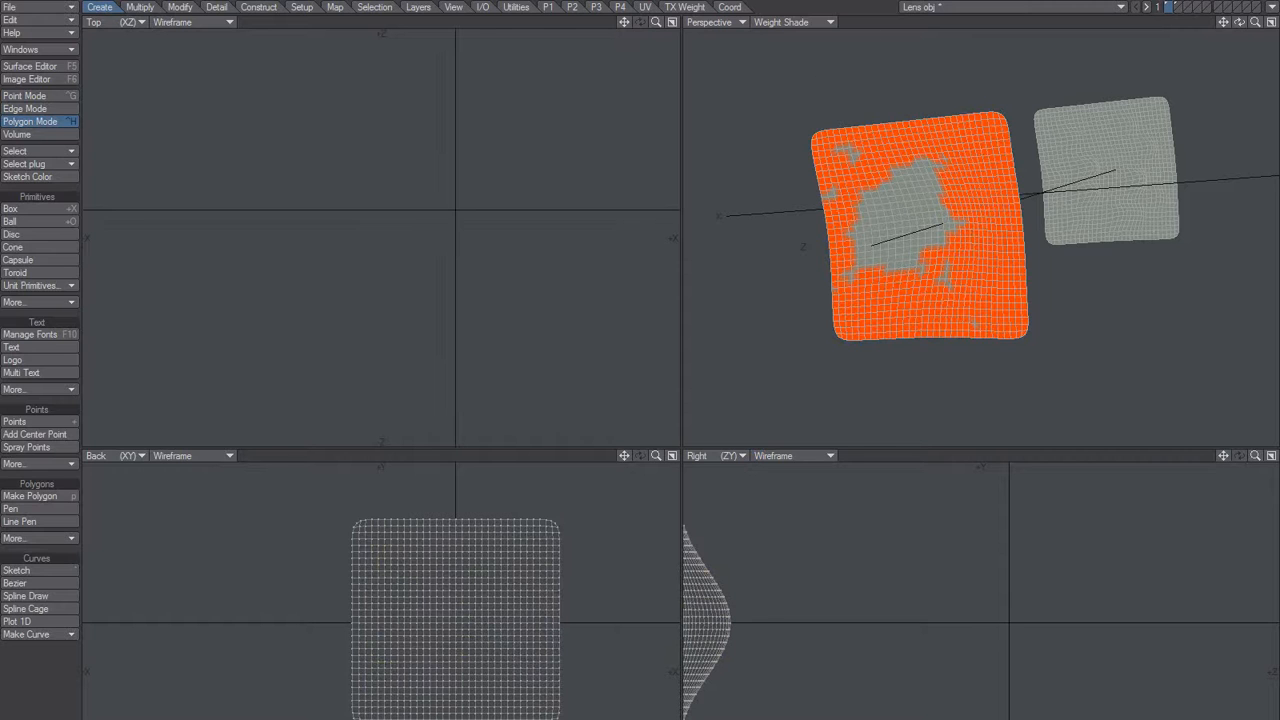
Remove the weight from irregular polygon patches along the front lens mesh's side and lower edges, and clear the selection.
{"action": "mouse_move", "coordinate": [992, 108]}
{"action": "left_mouse_down"}
{"action": "mouse_move", "coordinate": [1025, 340]}
{"action": "mouse_move", "coordinate": [1037, 346]}
{"action": "mouse_move", "coordinate": [903, 346]}
{"action": "mouse_move", "coordinate": [826, 383]}
{"action": "left_mouse_up"}
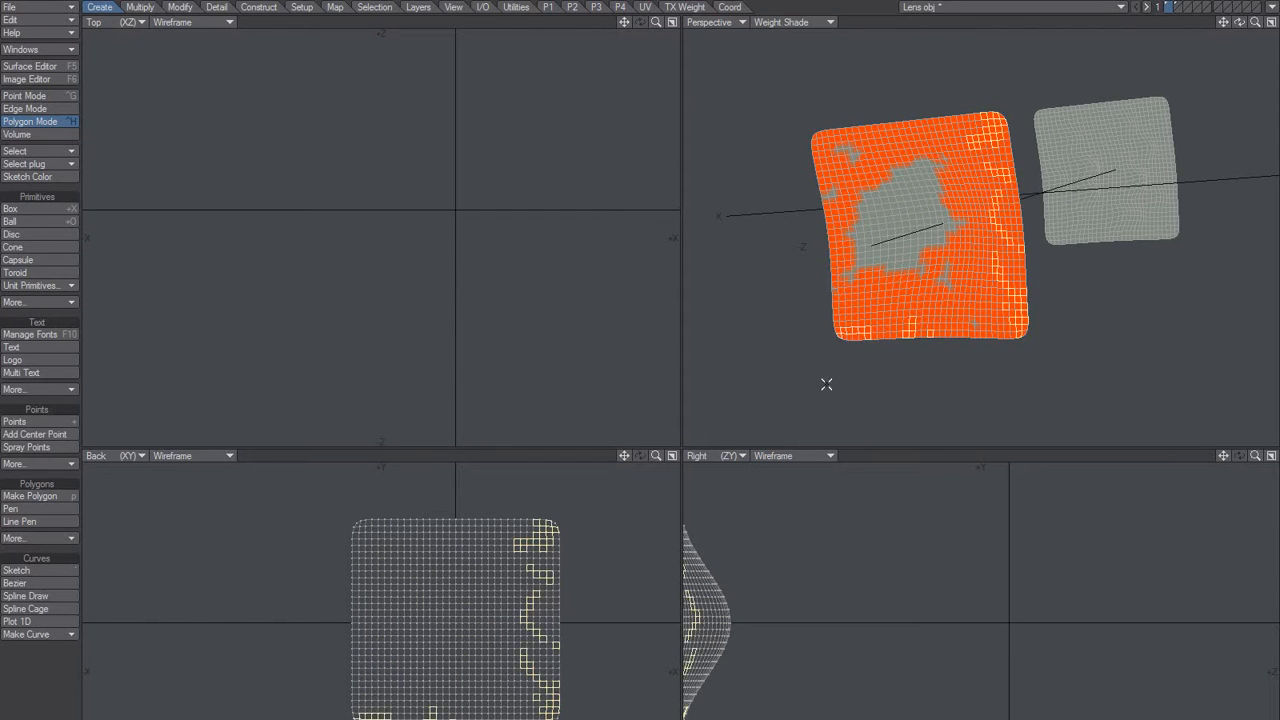
{"action": "key", "text": "ctrl+v"}
{"action": "left_click", "coordinate": [660, 344]}
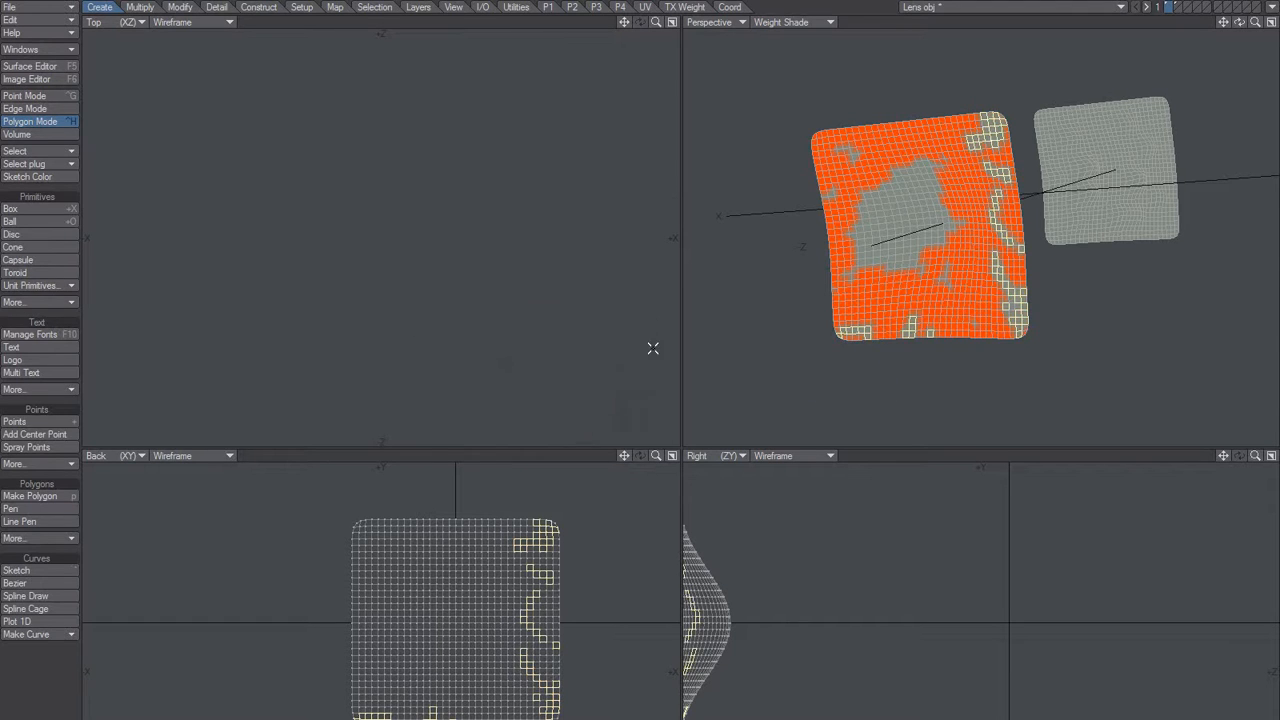
{"action": "key", "text": "slash"}
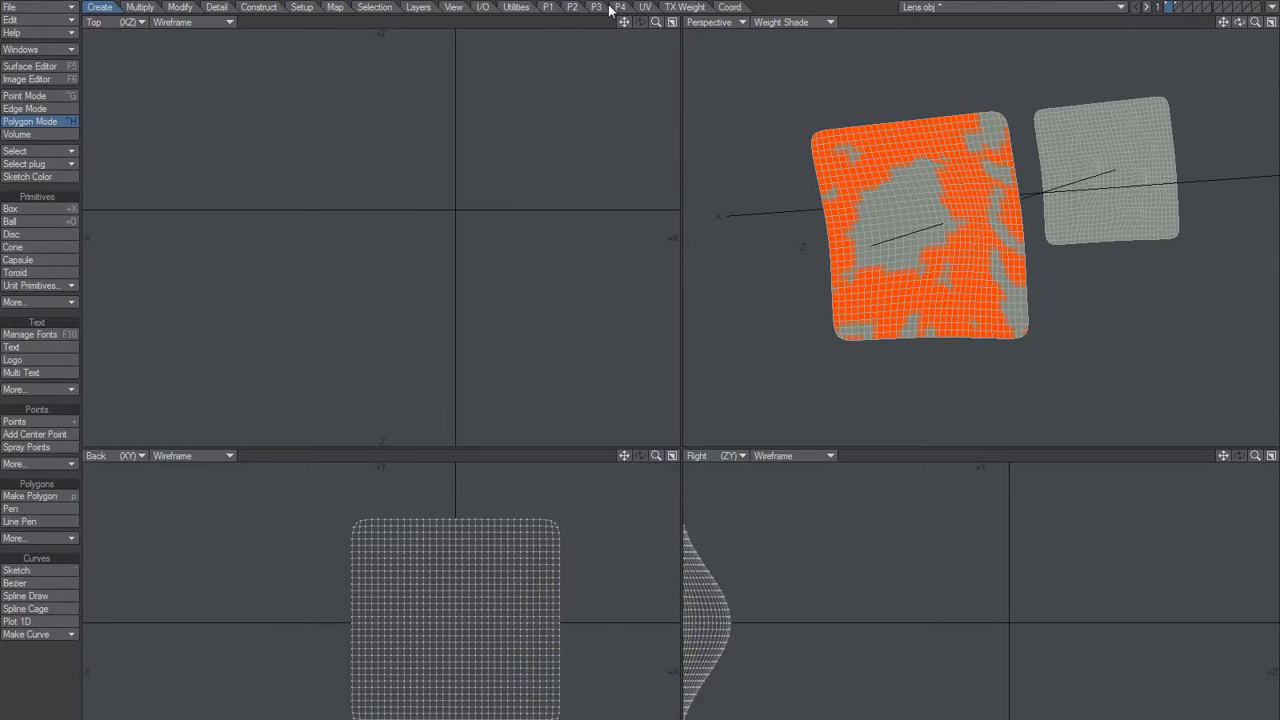
Soften the front lens mesh's weight transitions with Weight Blur at 4 iterations, with blurring limited to the selection.
{"action": "left_click", "coordinate": [336, 9]}
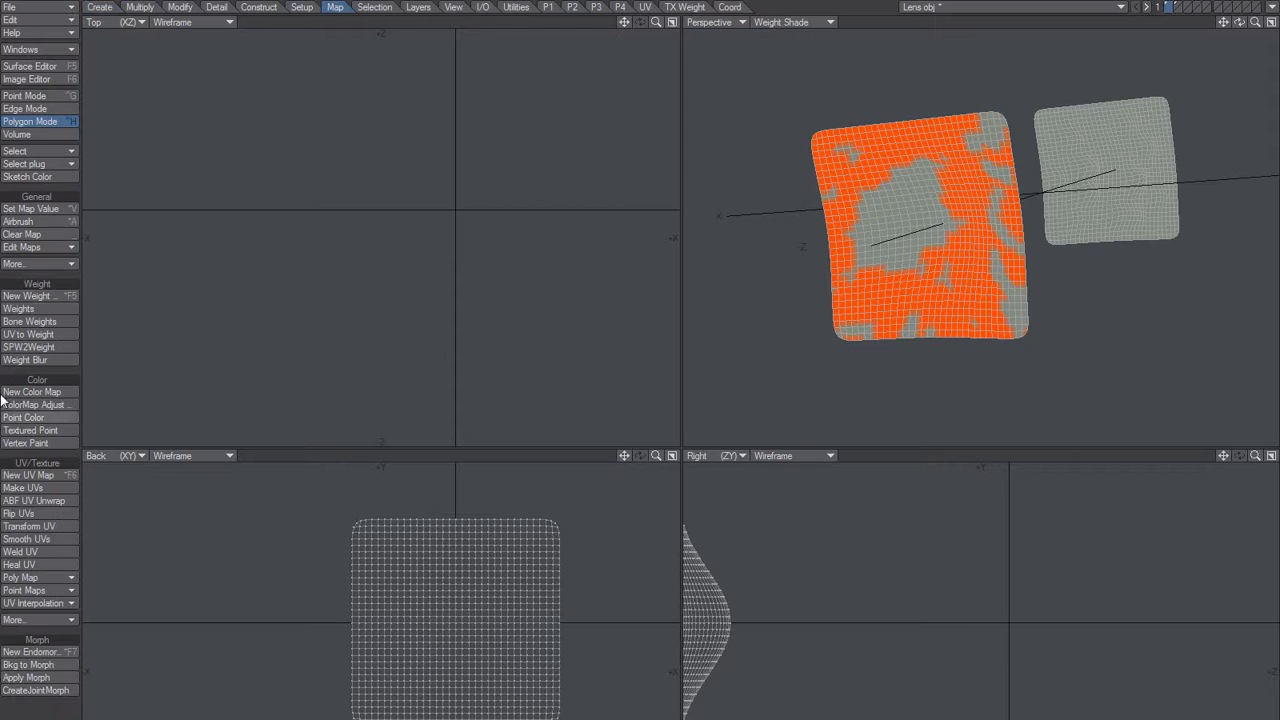
{"action": "left_click", "coordinate": [40, 360]}
{"action": "left_click_drag", "start_coordinate": [662, 153], "coordinate": [582, 199]}
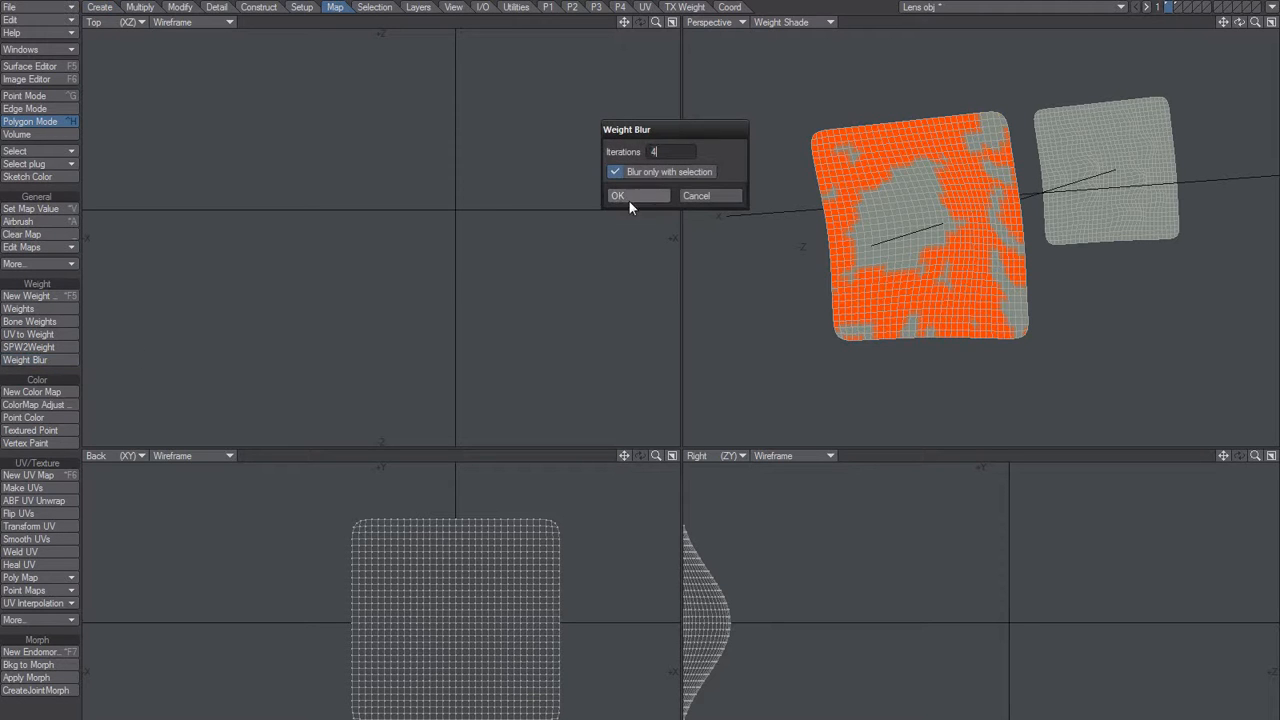
{"action": "left_click", "coordinate": [629, 199]}
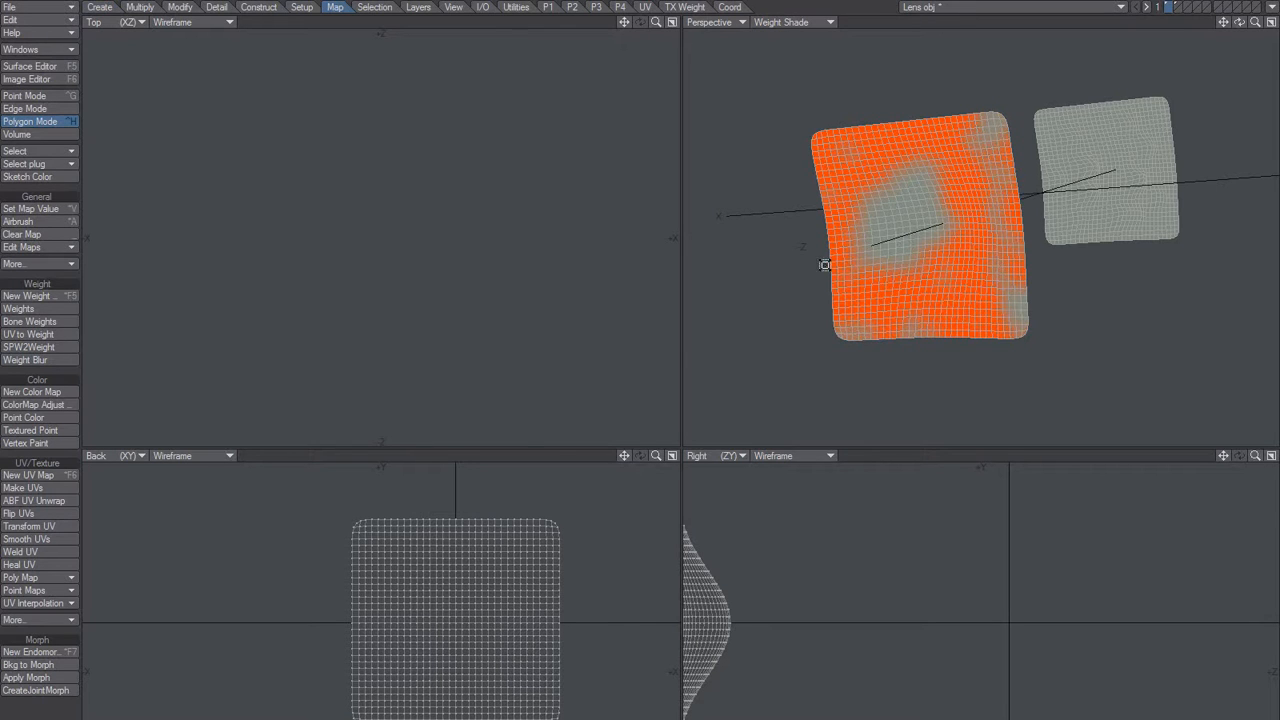
{"action": "key", "text": "shift+h"}
{"action": "key", "text": "n"}
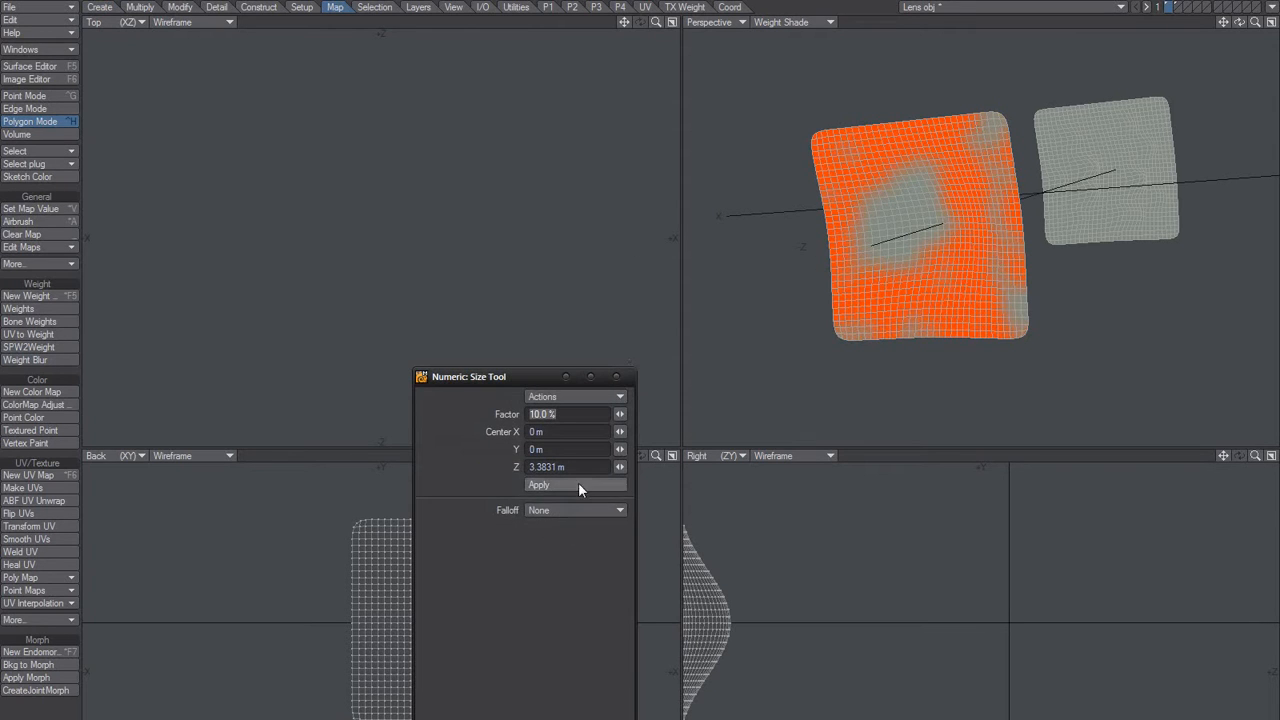
{"action": "left_click", "coordinate": [622, 377]}
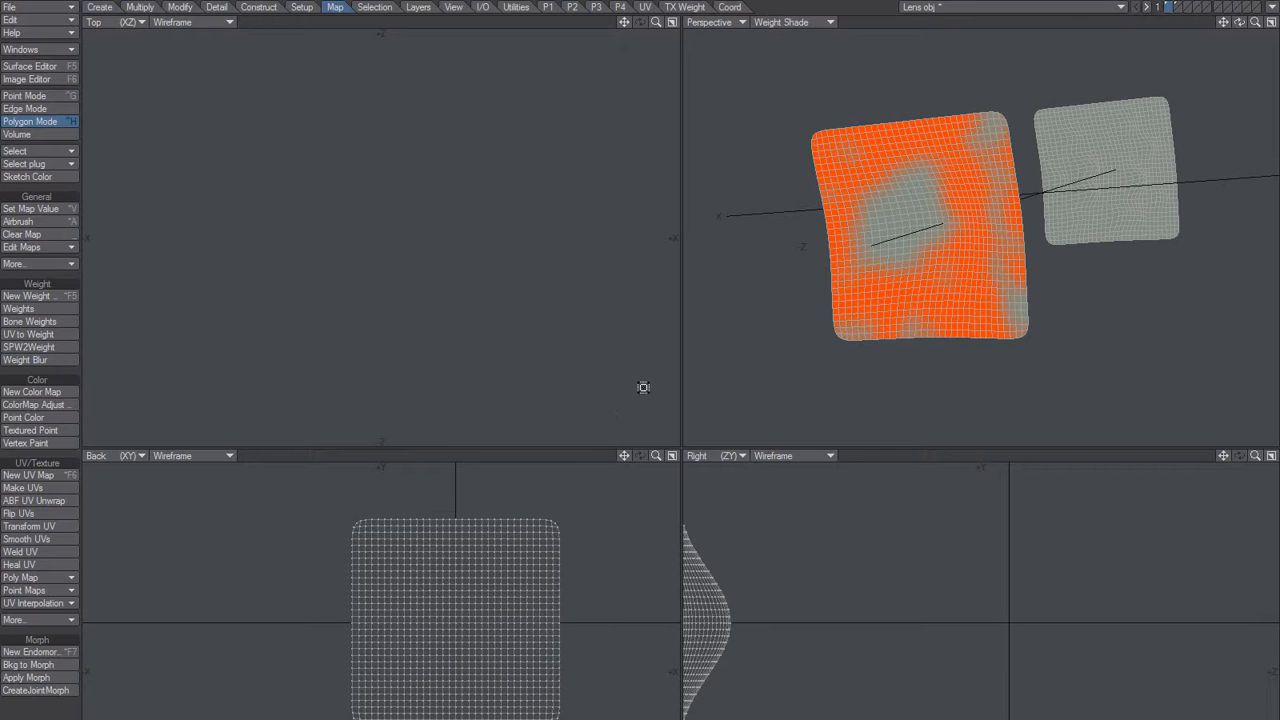
Try to scale the selected front lens mesh with the Size tool to about 153 % using Weight Map falloff, and clear the selection.
{"action": "double_click", "coordinate": [913, 289]}
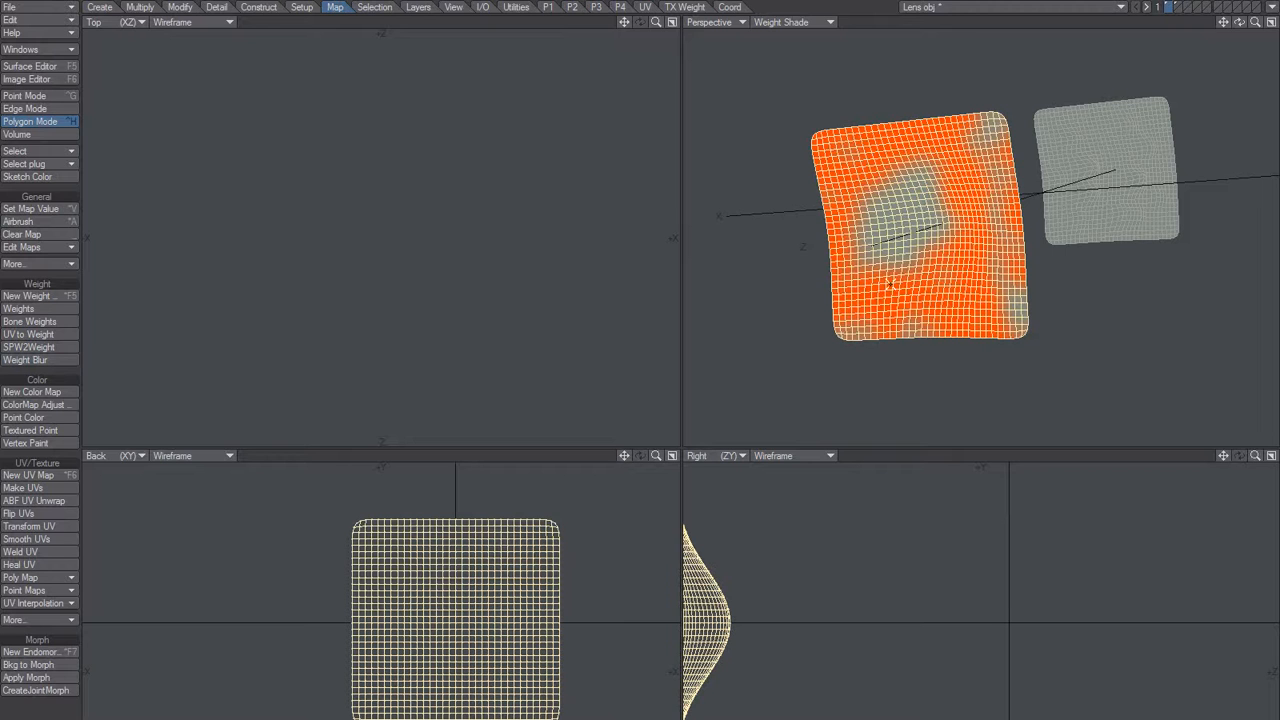
{"action": "key", "text": "shift+h"}
{"action": "left_click", "coordinate": [550, 510]}
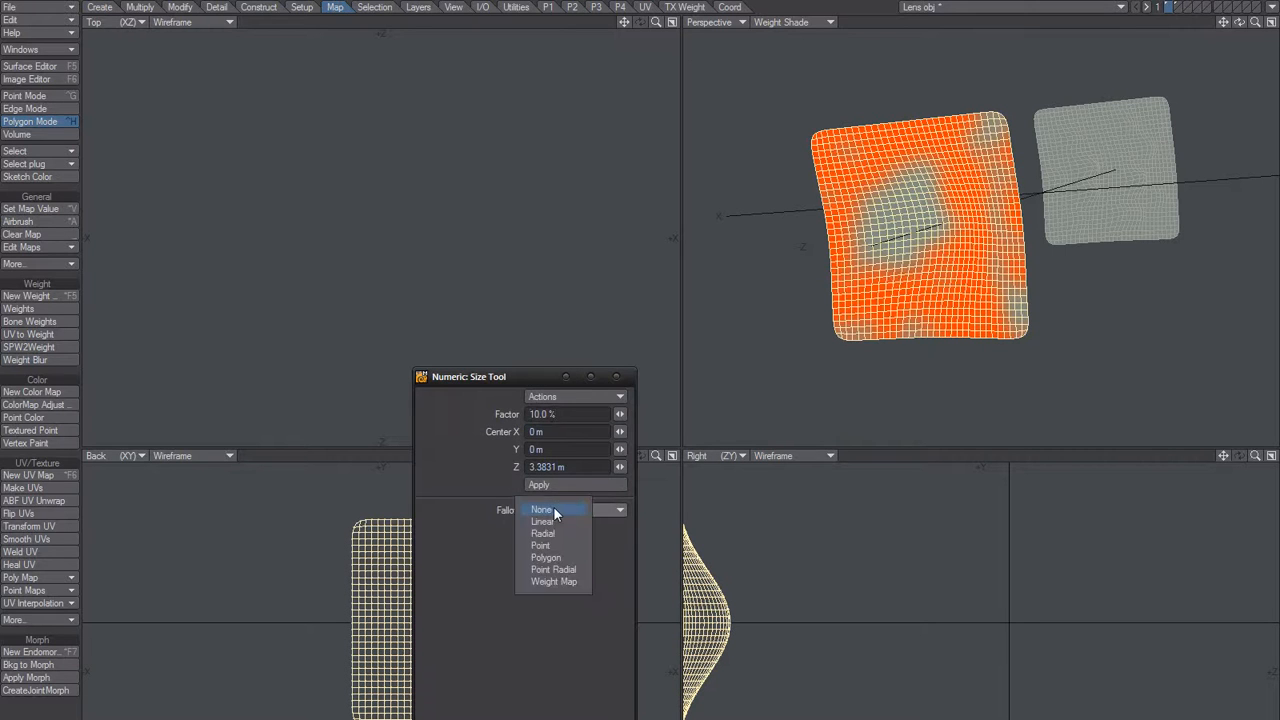
{"action": "left_click", "coordinate": [547, 583]}
{"action": "left_click_drag", "start_coordinate": [926, 210], "coordinate": [978, 260]}
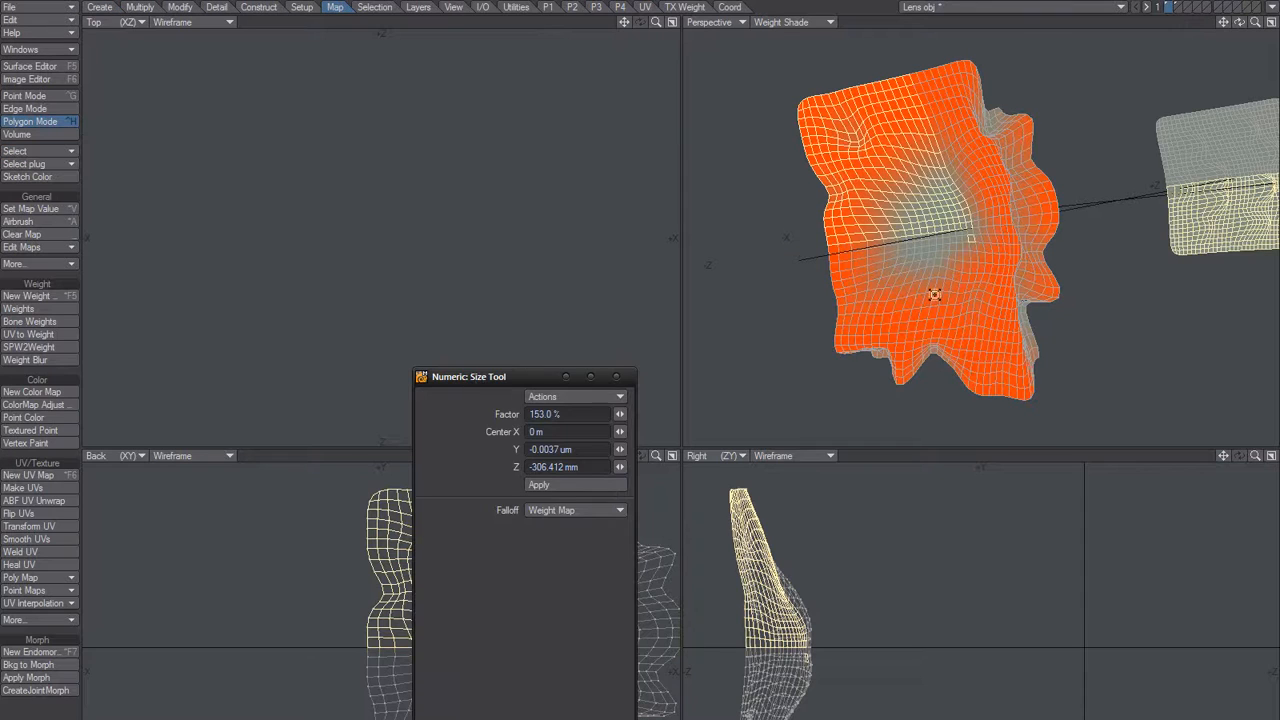
{"action": "left_click", "coordinate": [593, 376]}
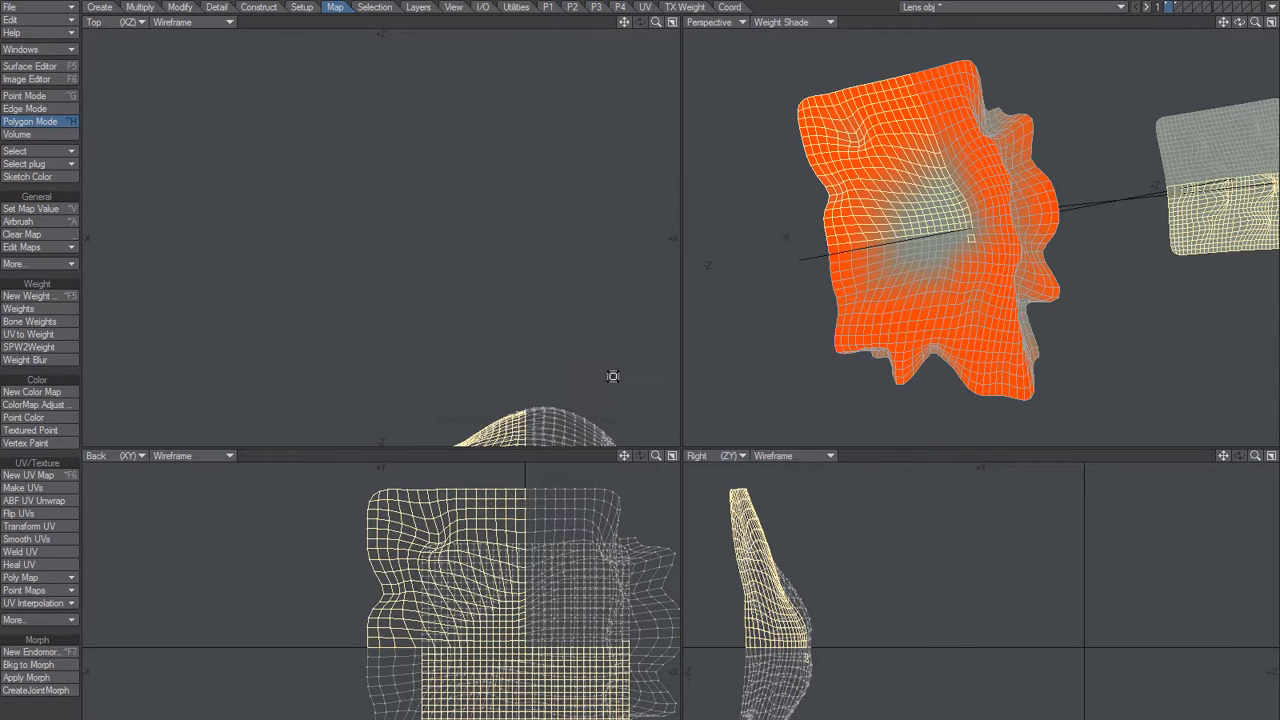
{"action": "key", "text": "/"}
{"action": "mouse_move", "coordinate": [968, 245]}
{"action": "left_mouse_down", "text": "alt"}
{"action": "mouse_move", "coordinate": [986, 259]}
{"action": "mouse_move", "coordinate": [967, 265]}
{"action": "left_mouse_up", "text": "alt"}
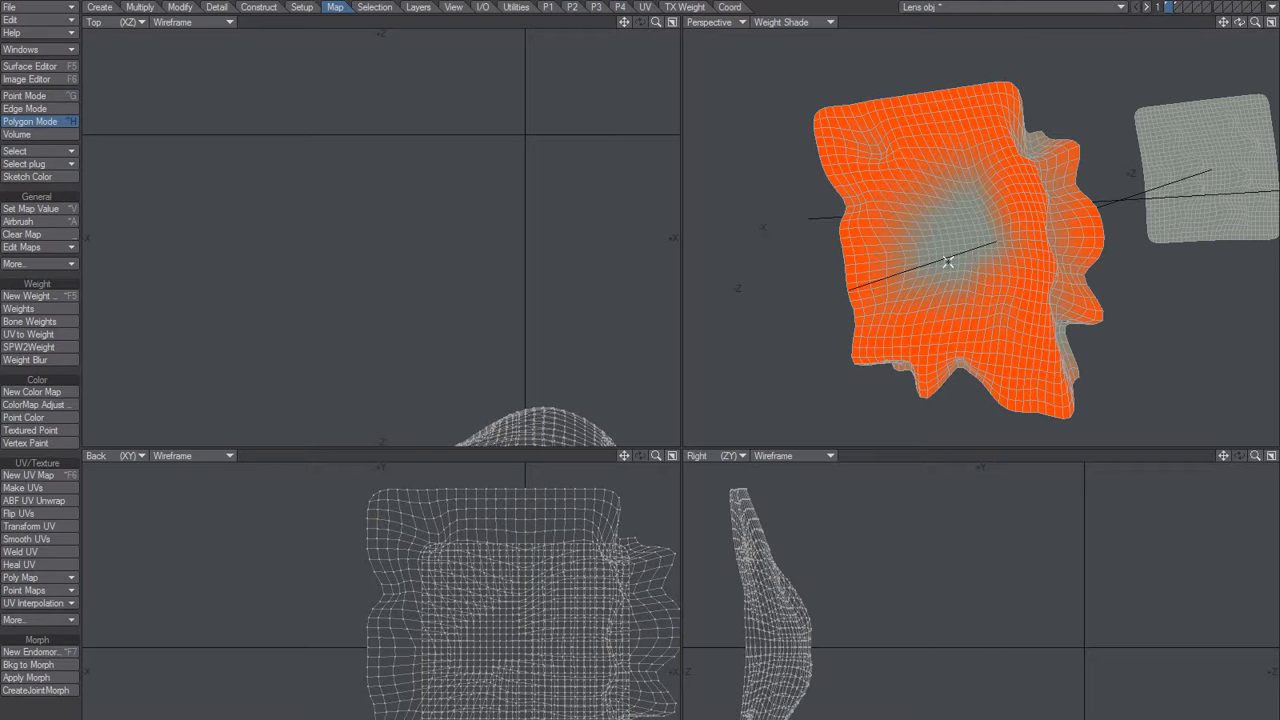
Undo the weight-based scaling of the front lens mesh and fit both lens meshes in the views.
{"action": "key", "text": "ctrl+z"}
{"action": "key", "text": "ctrl+z"}
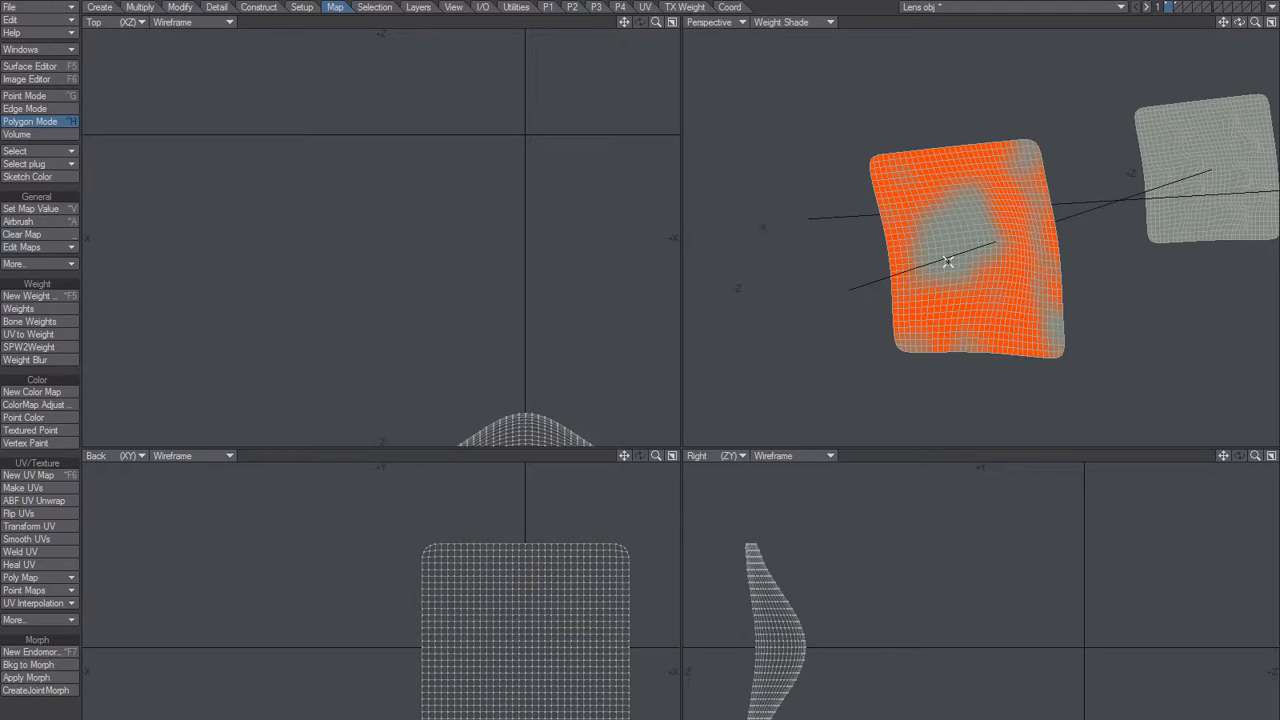
{"action": "left_click_drag", "start_coordinate": [980, 251], "coordinate": [1029, 251], "text": "alt"}
{"action": "key", "text": "a"}
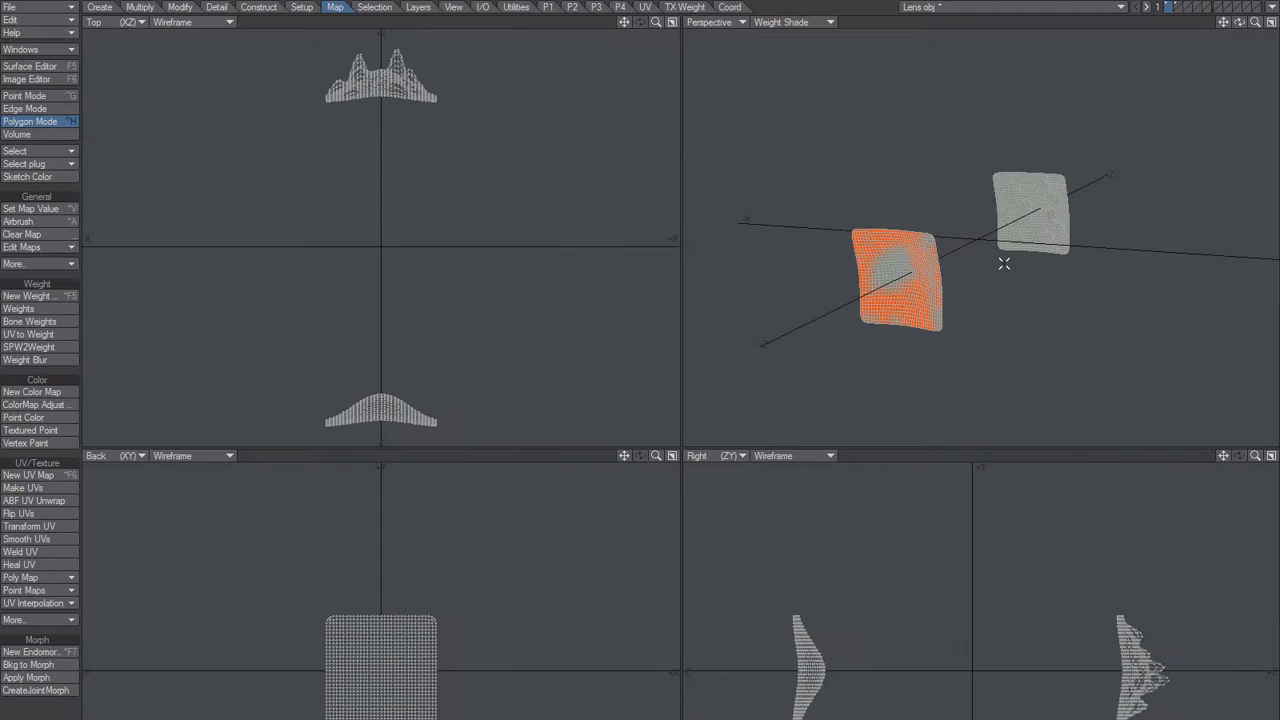
Switch to Layout to examine the rendered lens flare, and return to the lens meshes in Modeler.
{"action": "key", "text": "F12"}
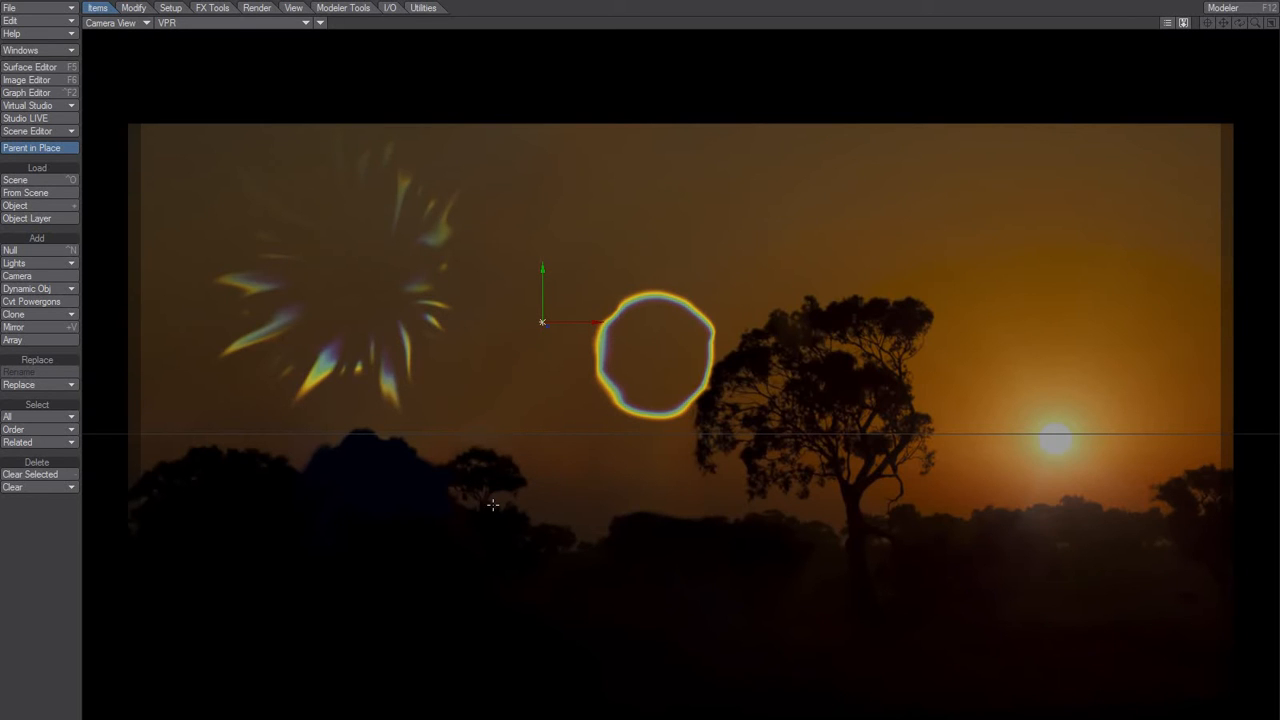
{"action": "key", "text": "alt+Tab"}
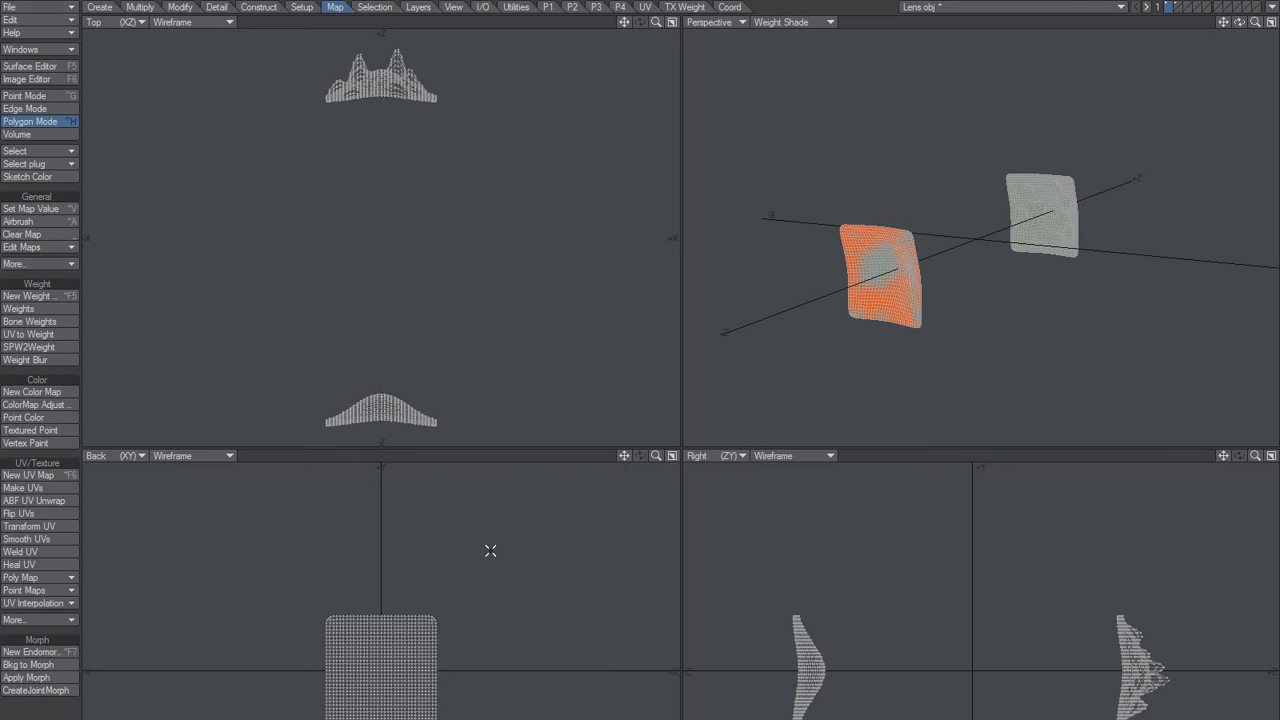
{"action": "key", "text": "alt+Tab"}
{"action": "key", "text": "alt+Tab"}
{"action": "key", "text": "alt+Tab"}
{"action": "key", "text": "Escape"}
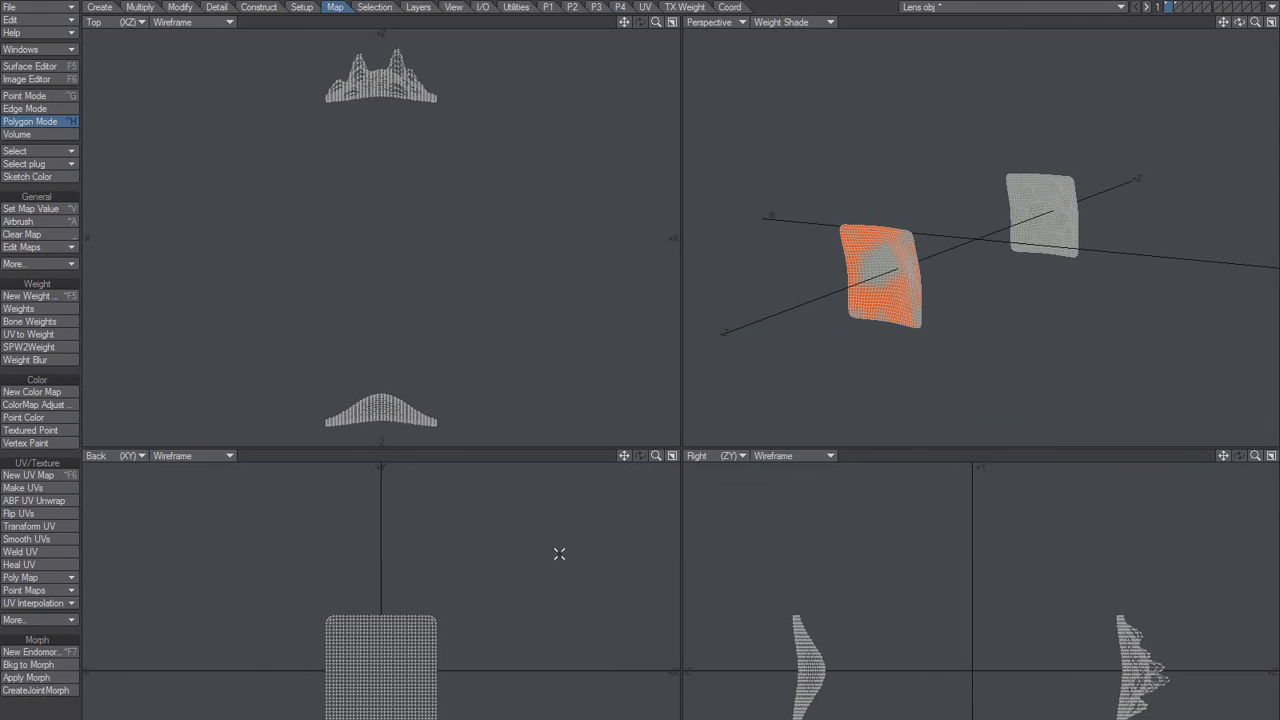